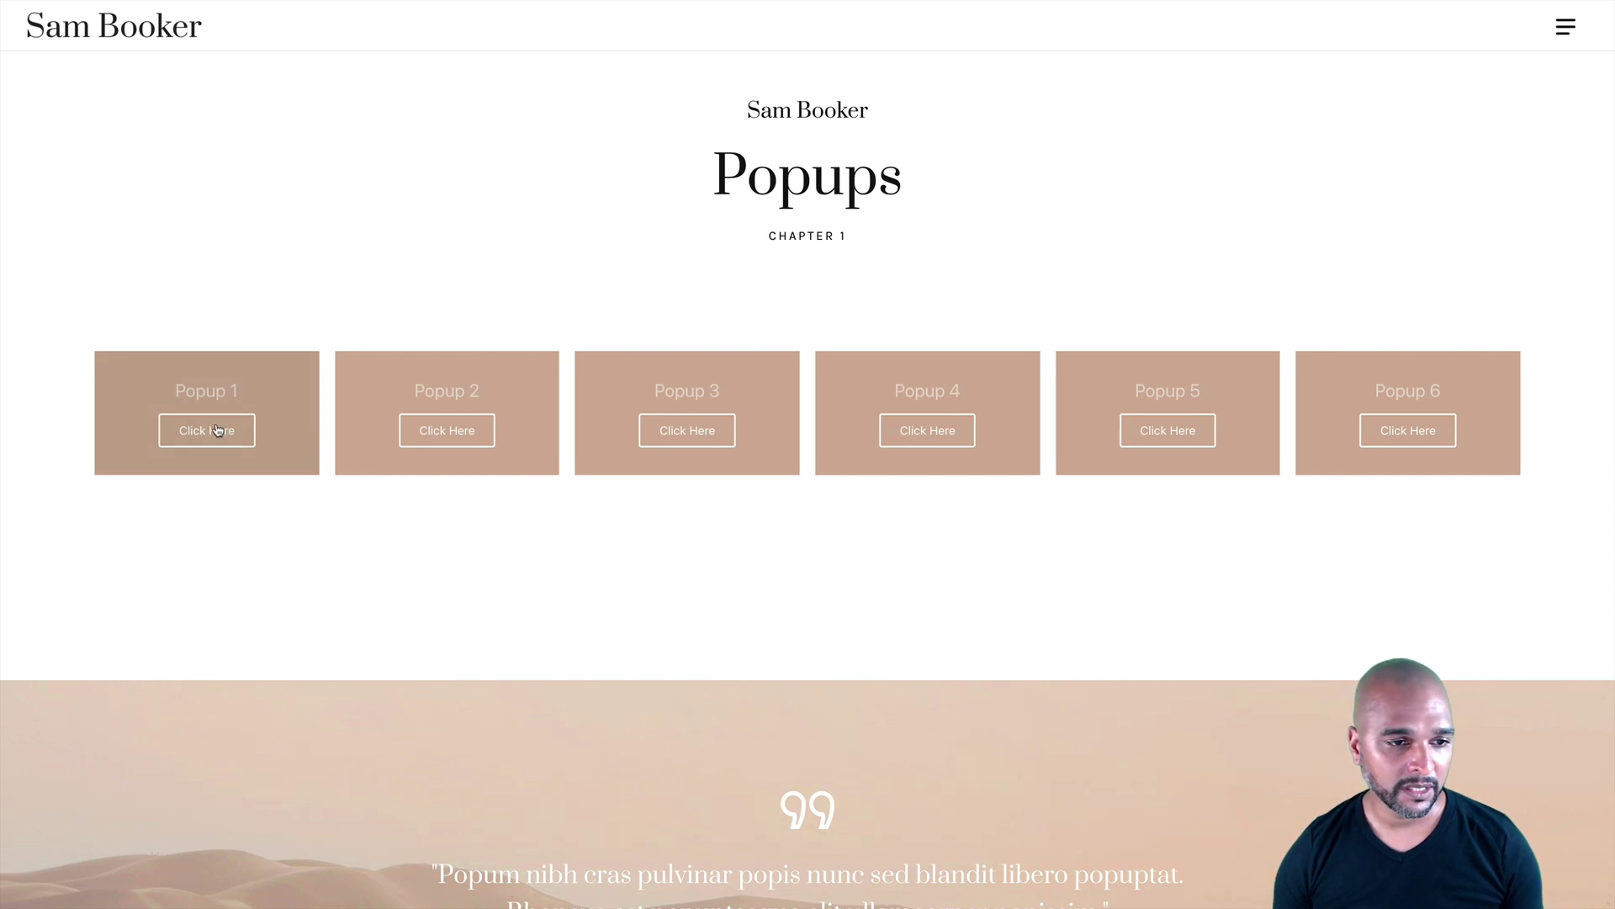
Preview and close the Popup 1 announcement, Popup 2 sale banner and Popup 3 subscribe popups.
click(190, 437)
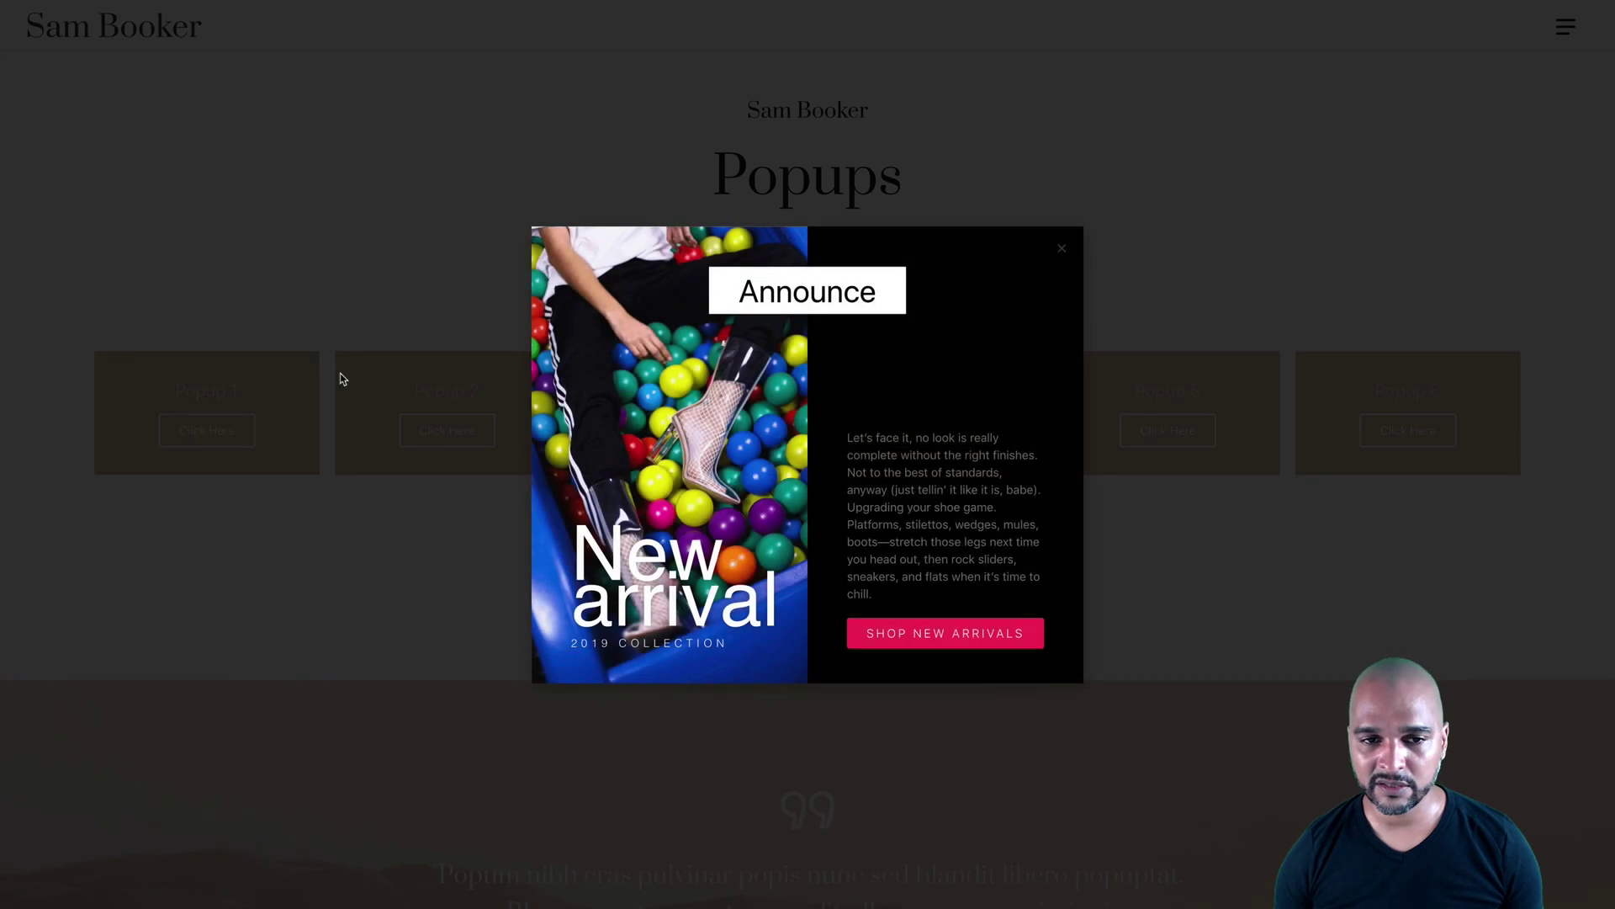
click(301, 293)
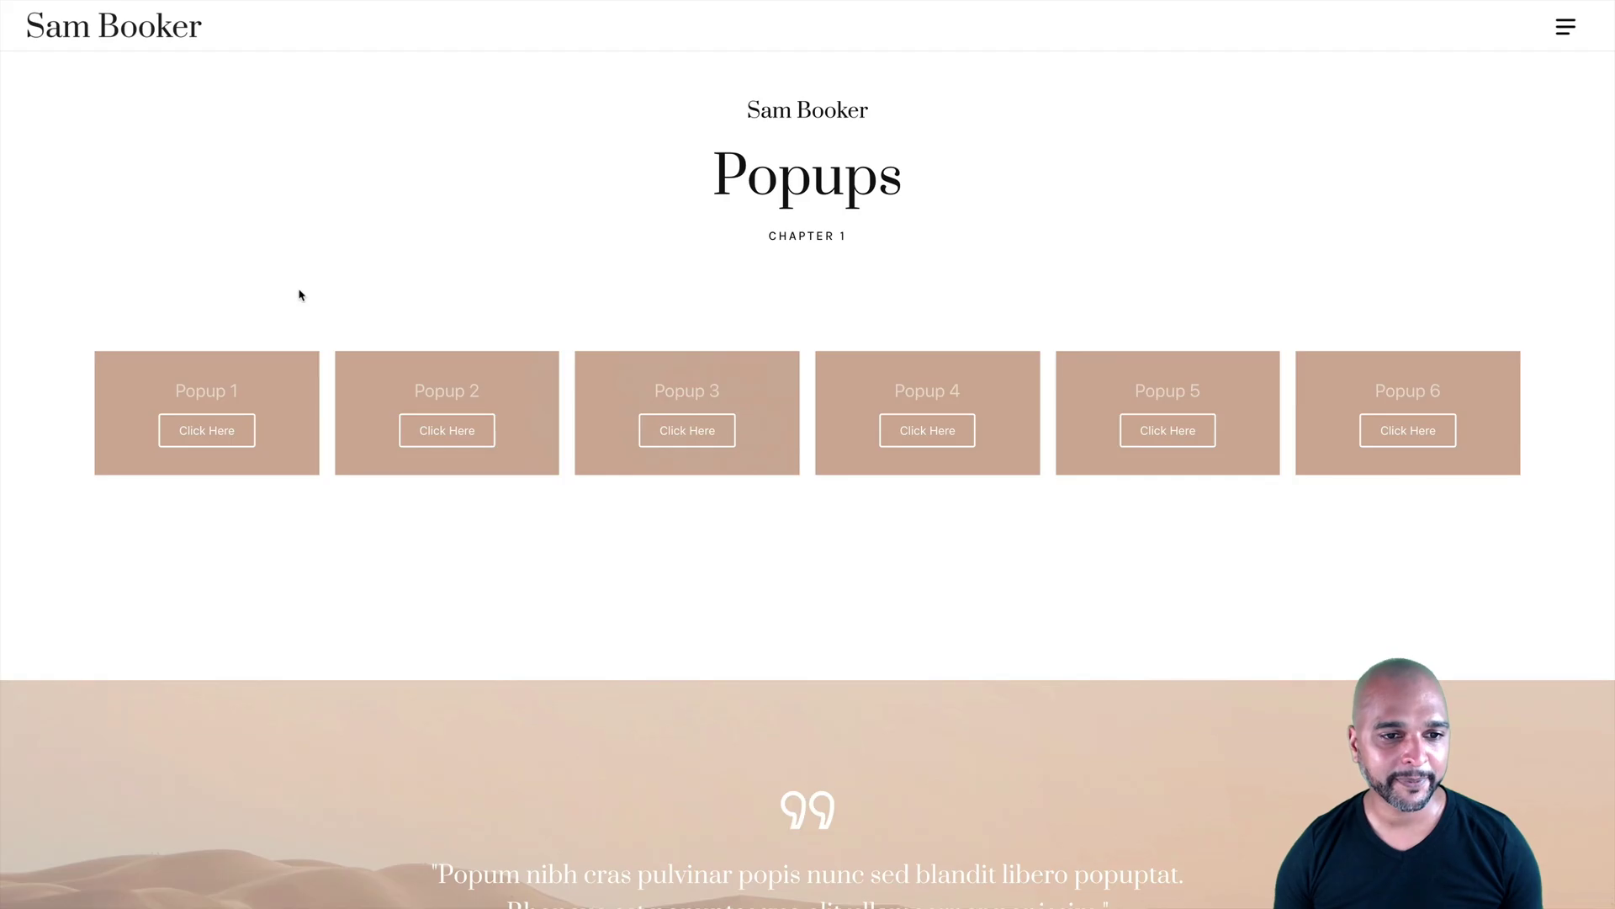
click(437, 435)
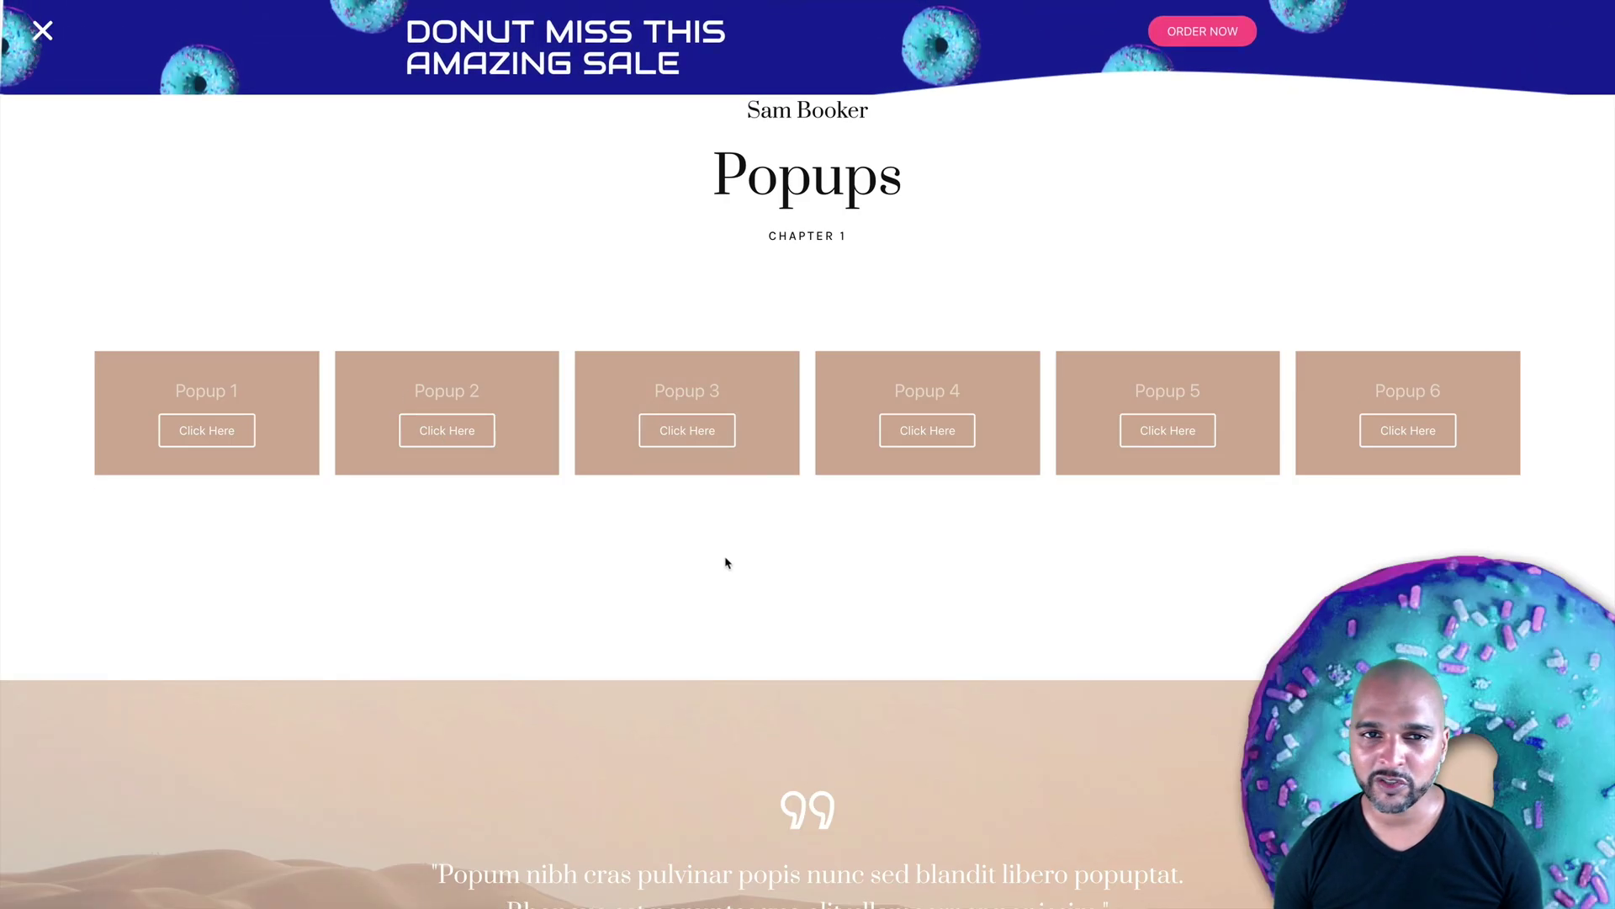
scroll(494, 362, down, 2)
scroll(488, 345, up, 3)
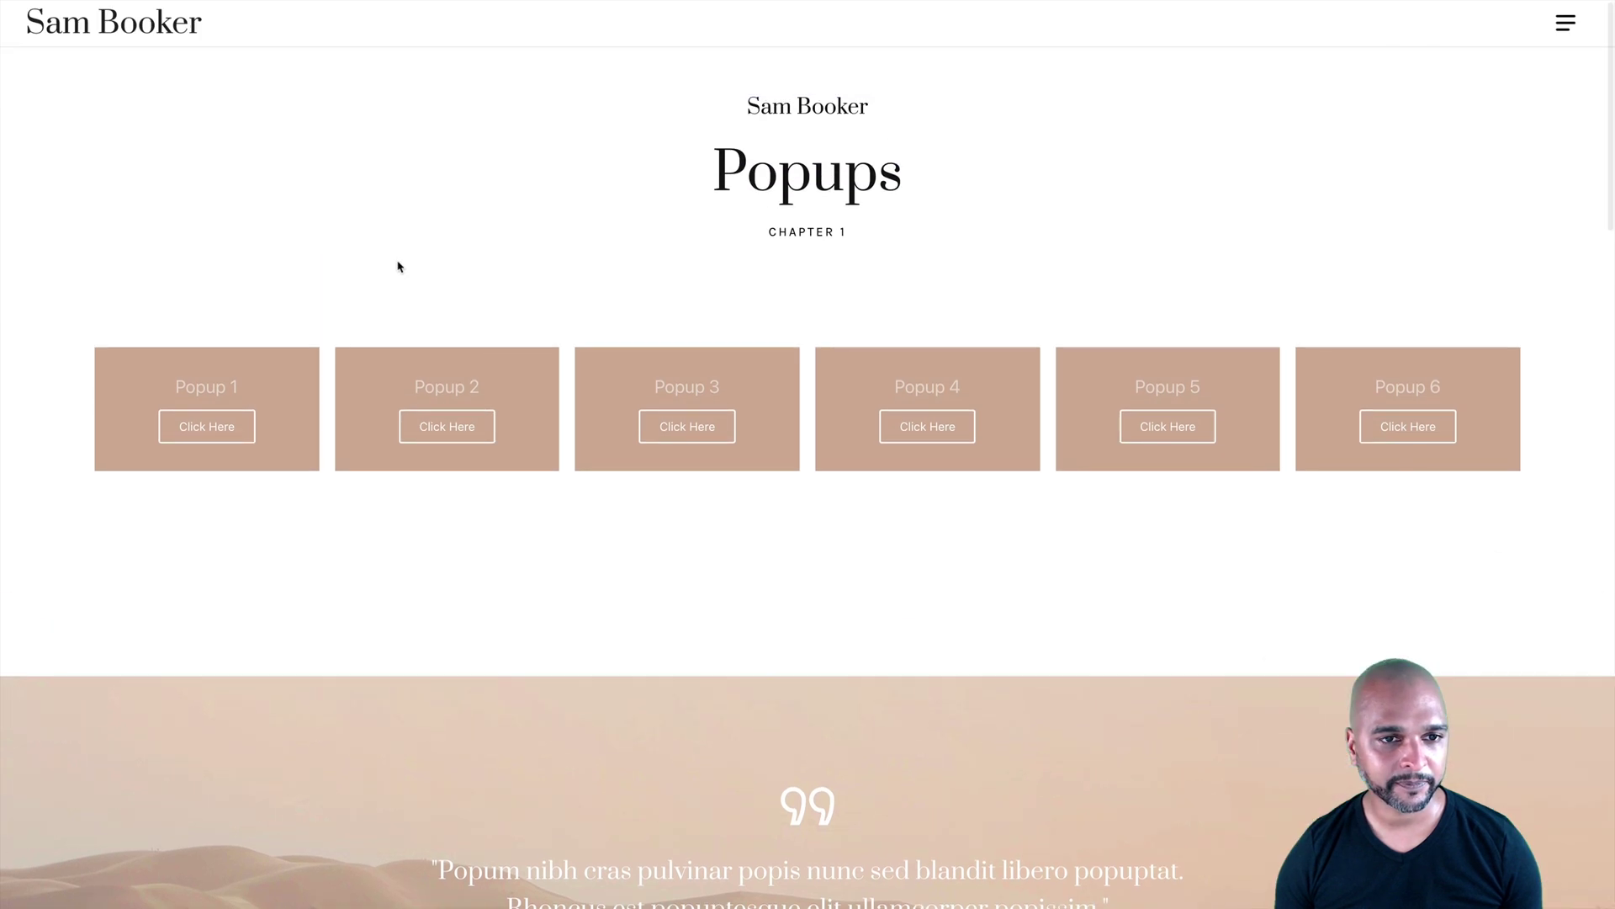
click(673, 432)
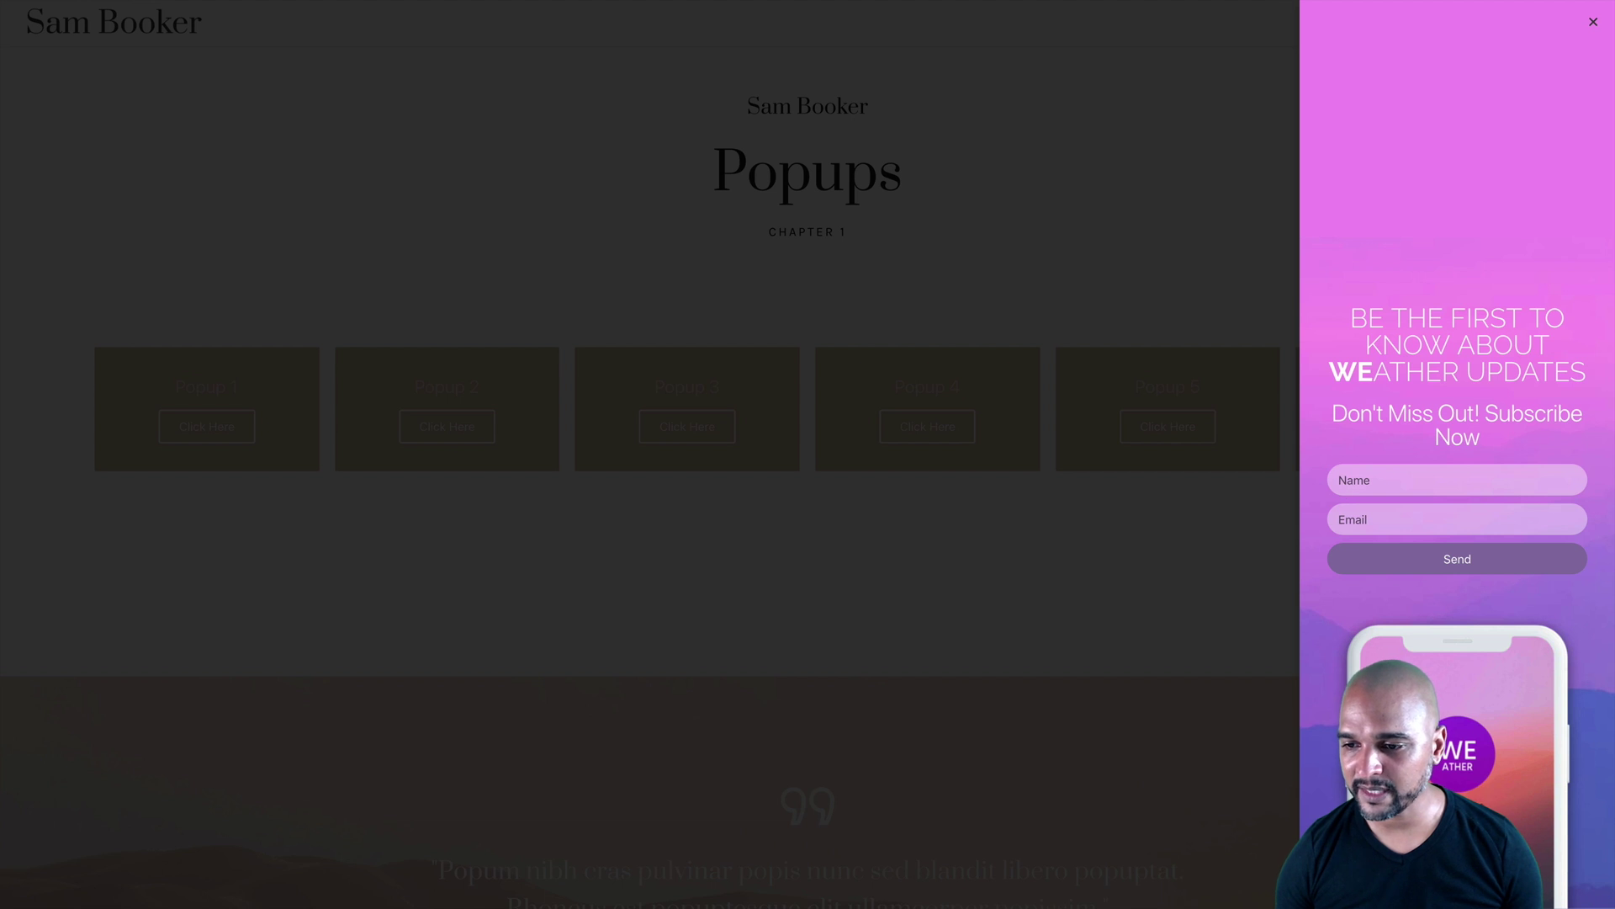
click(959, 642)
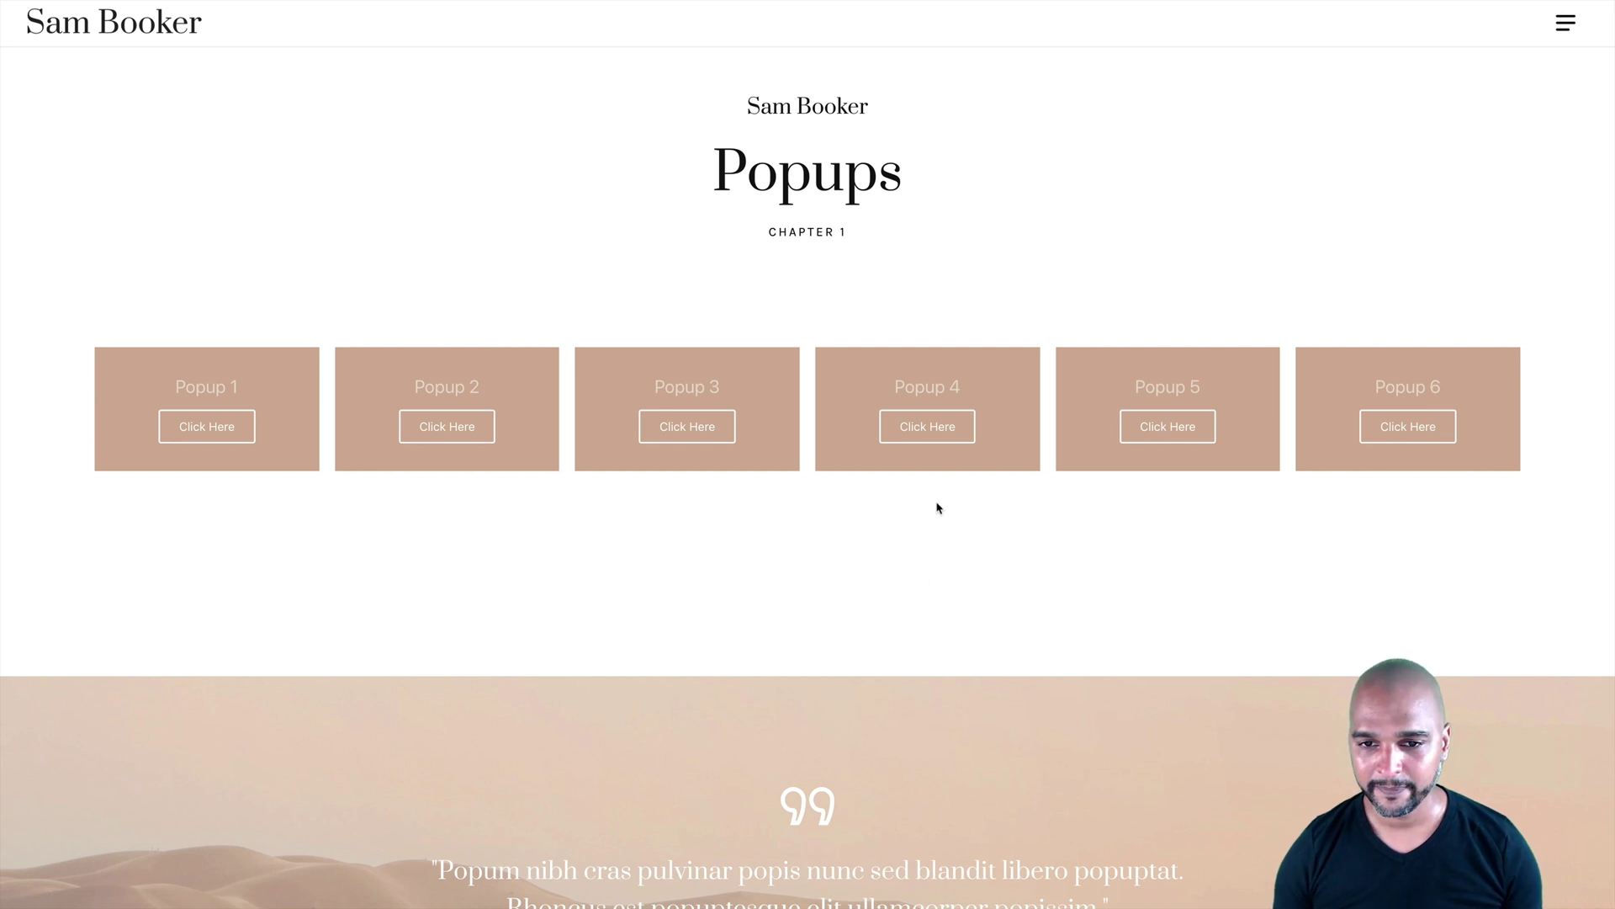
Preview the Popup 4 age-verification and Popup 5 login popups, then recheck Popups 1 and 5.
click(927, 425)
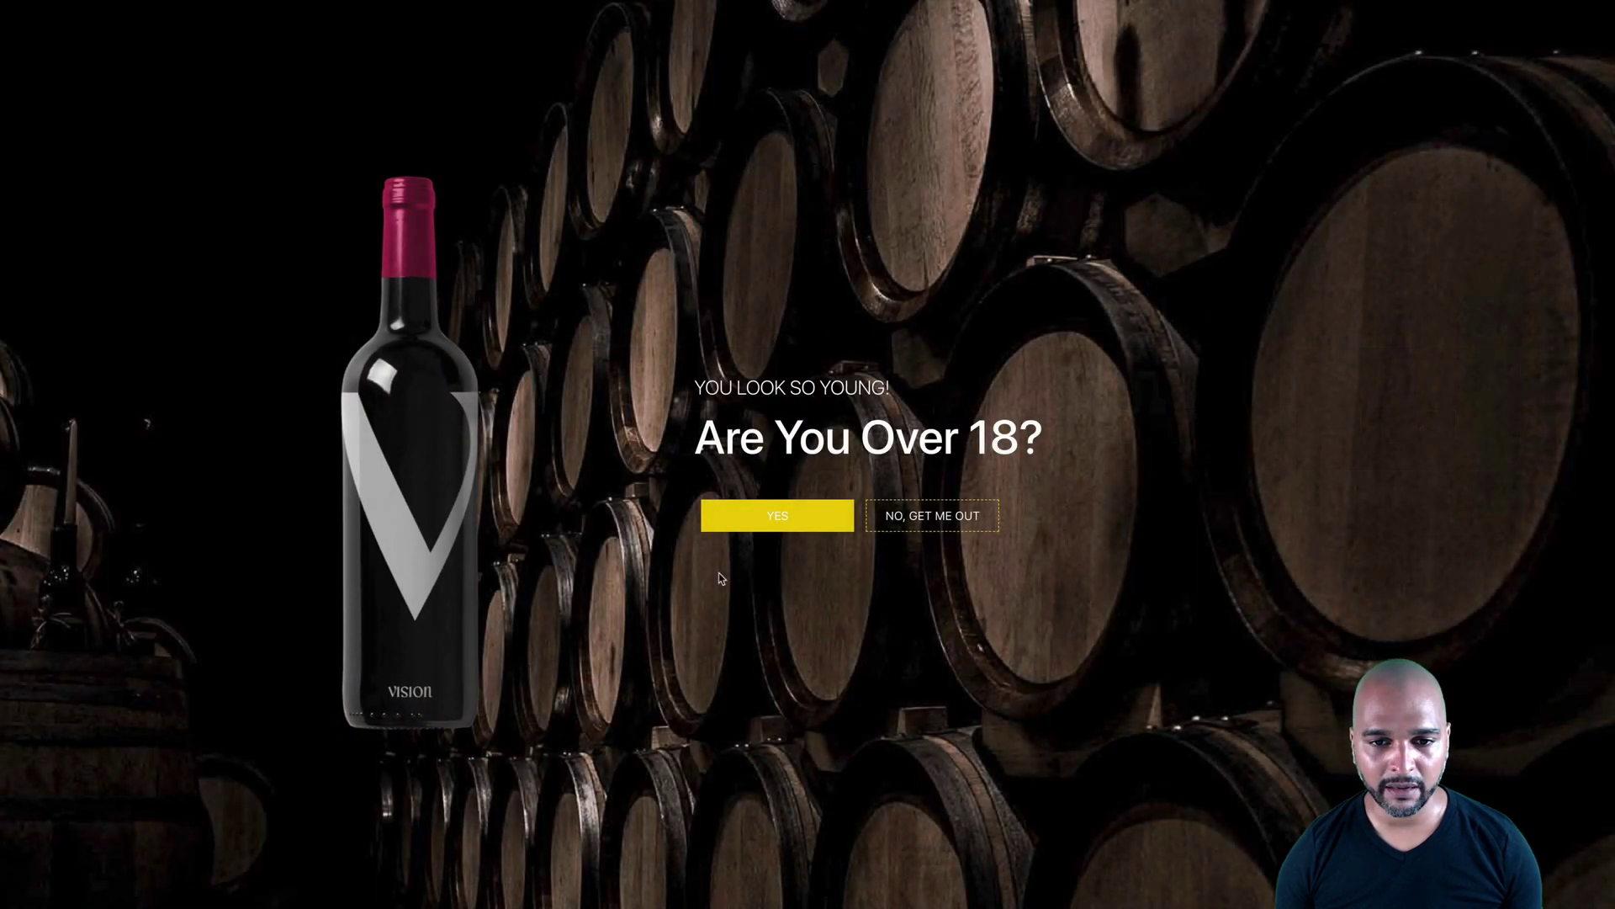
key(Escape)
click(1160, 429)
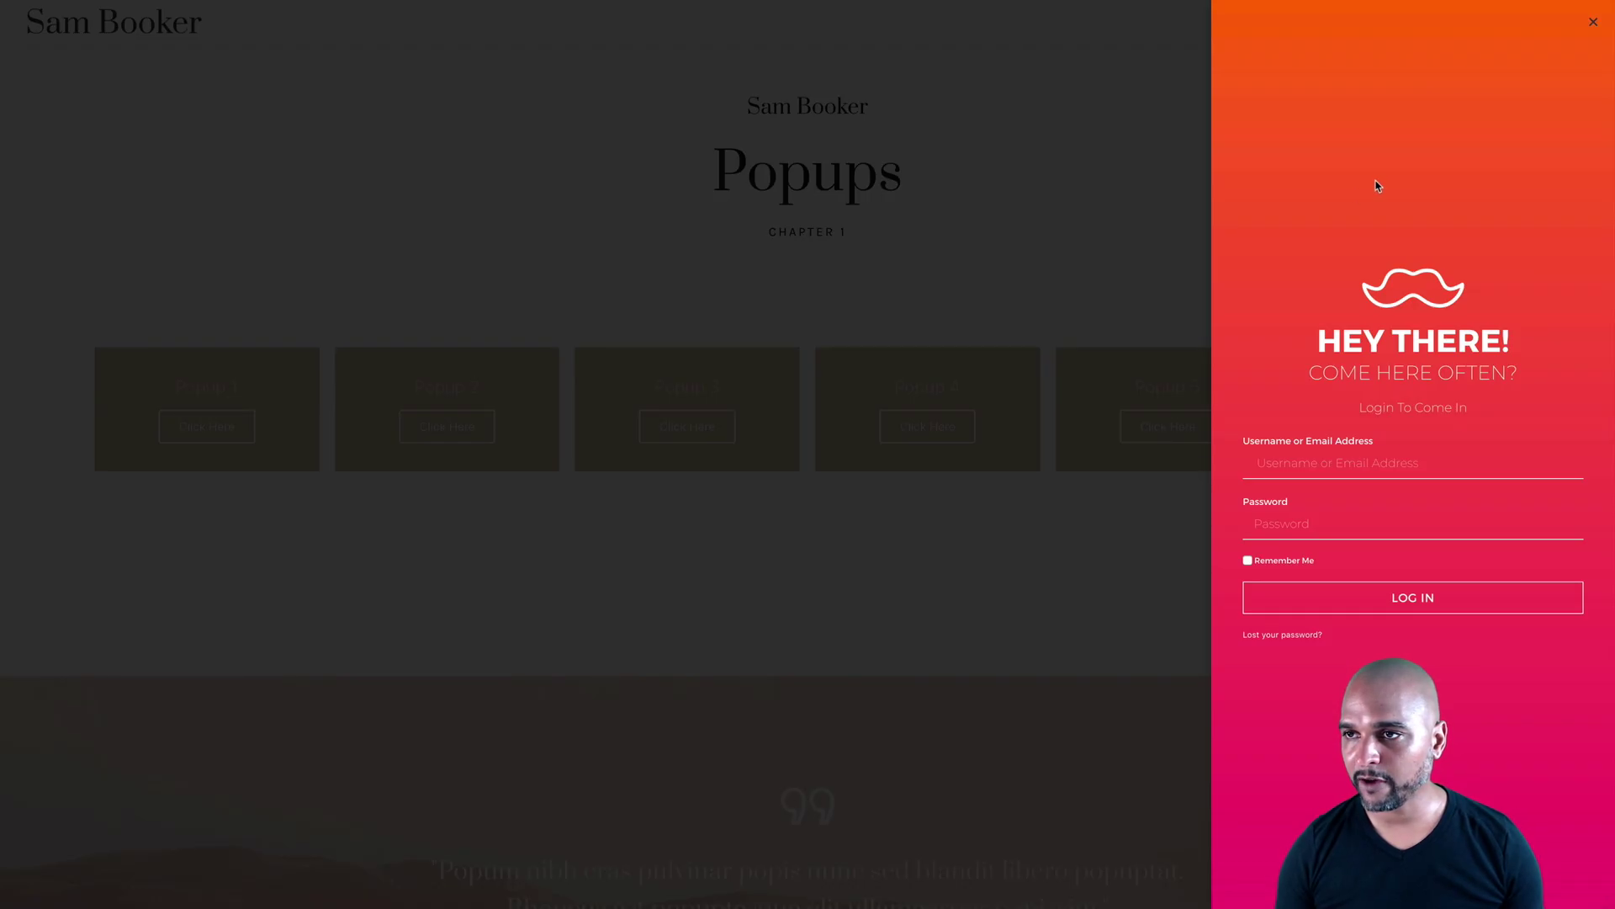
click(1119, 292)
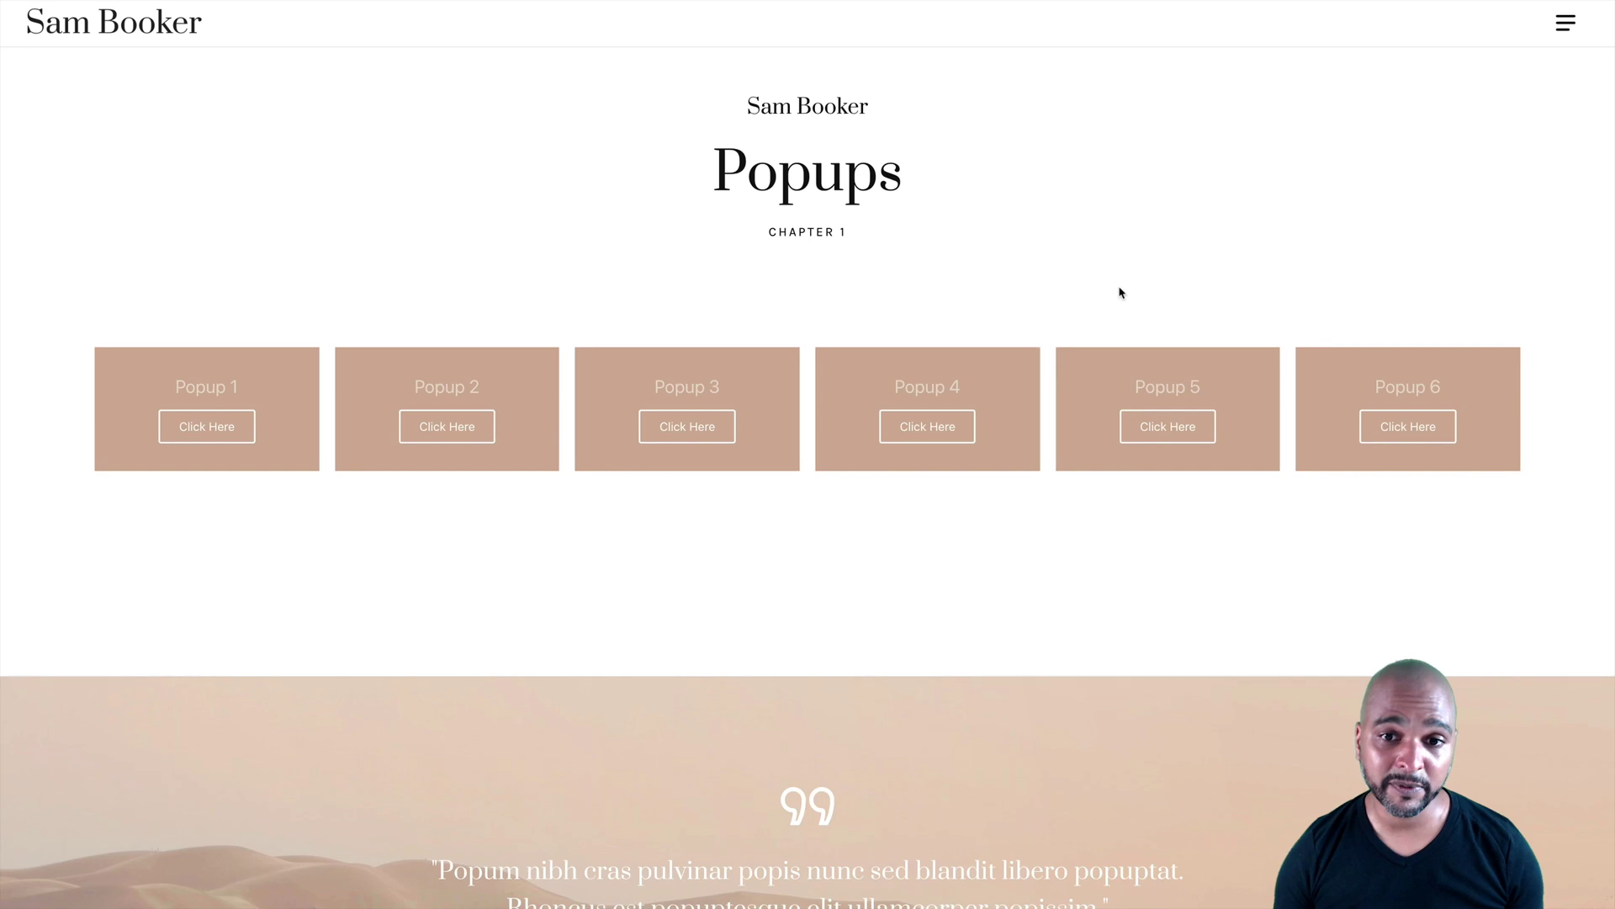
click(209, 431)
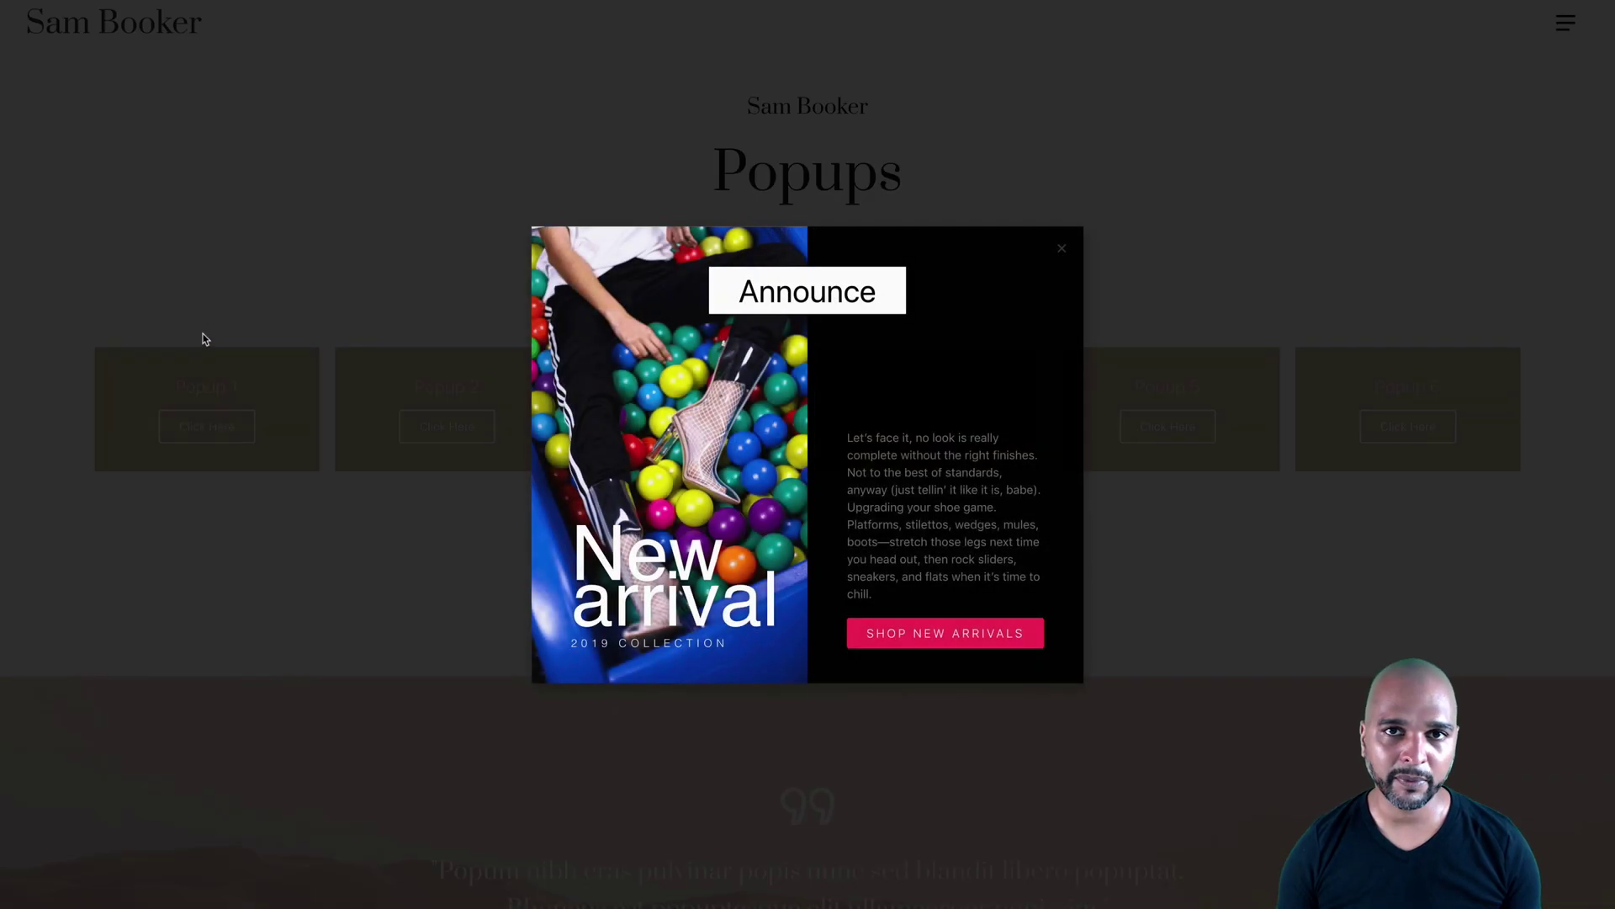
click(206, 313)
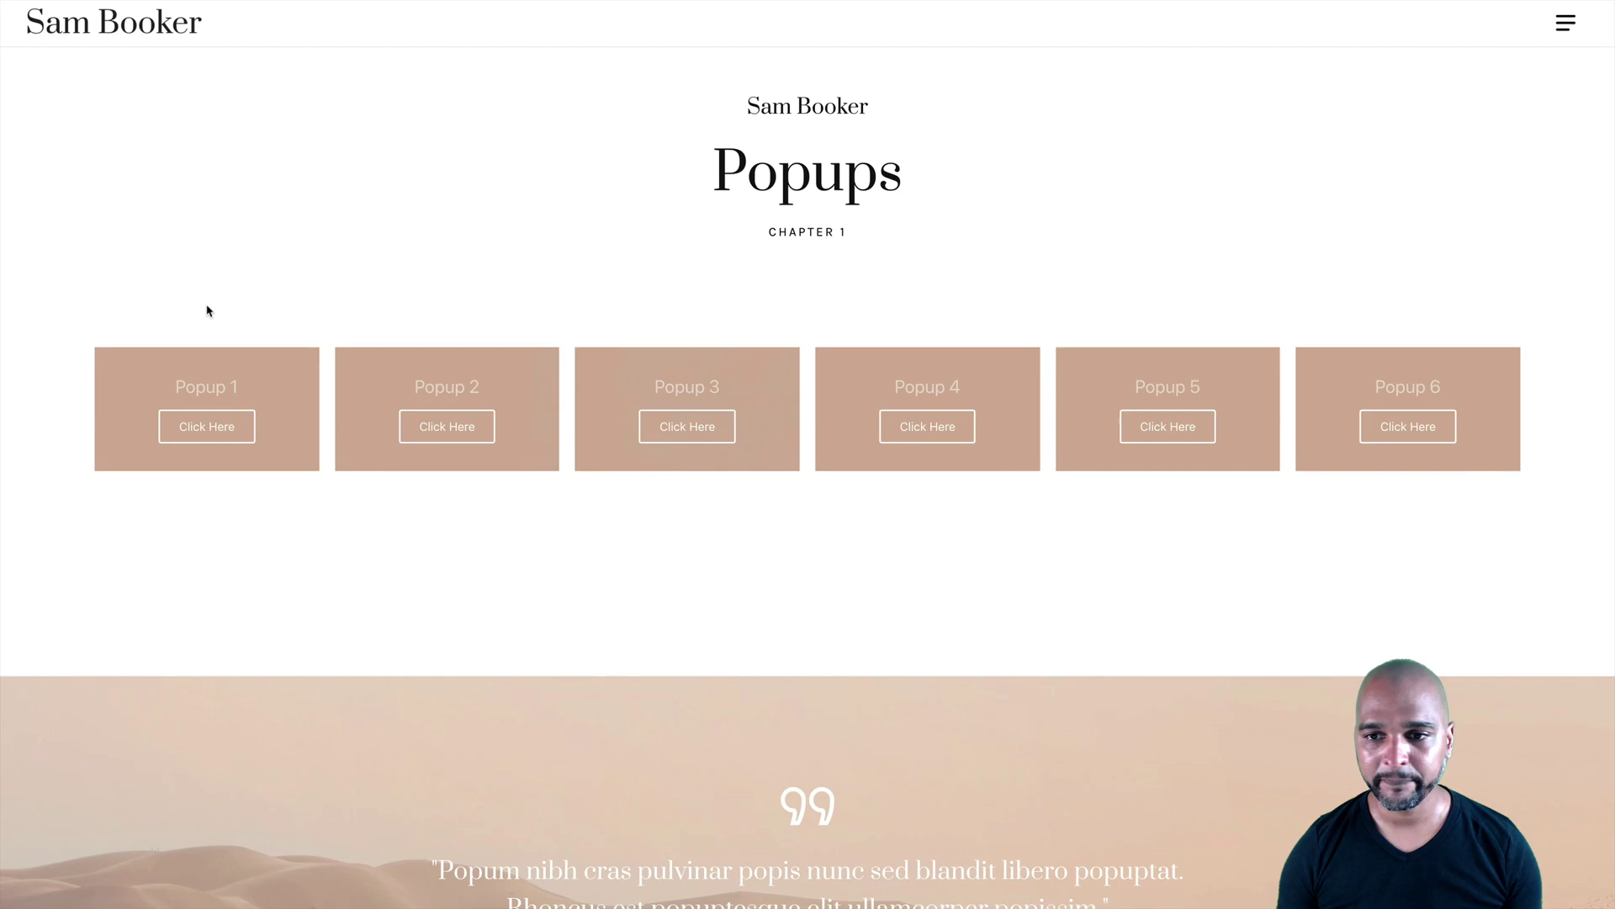
click(1151, 422)
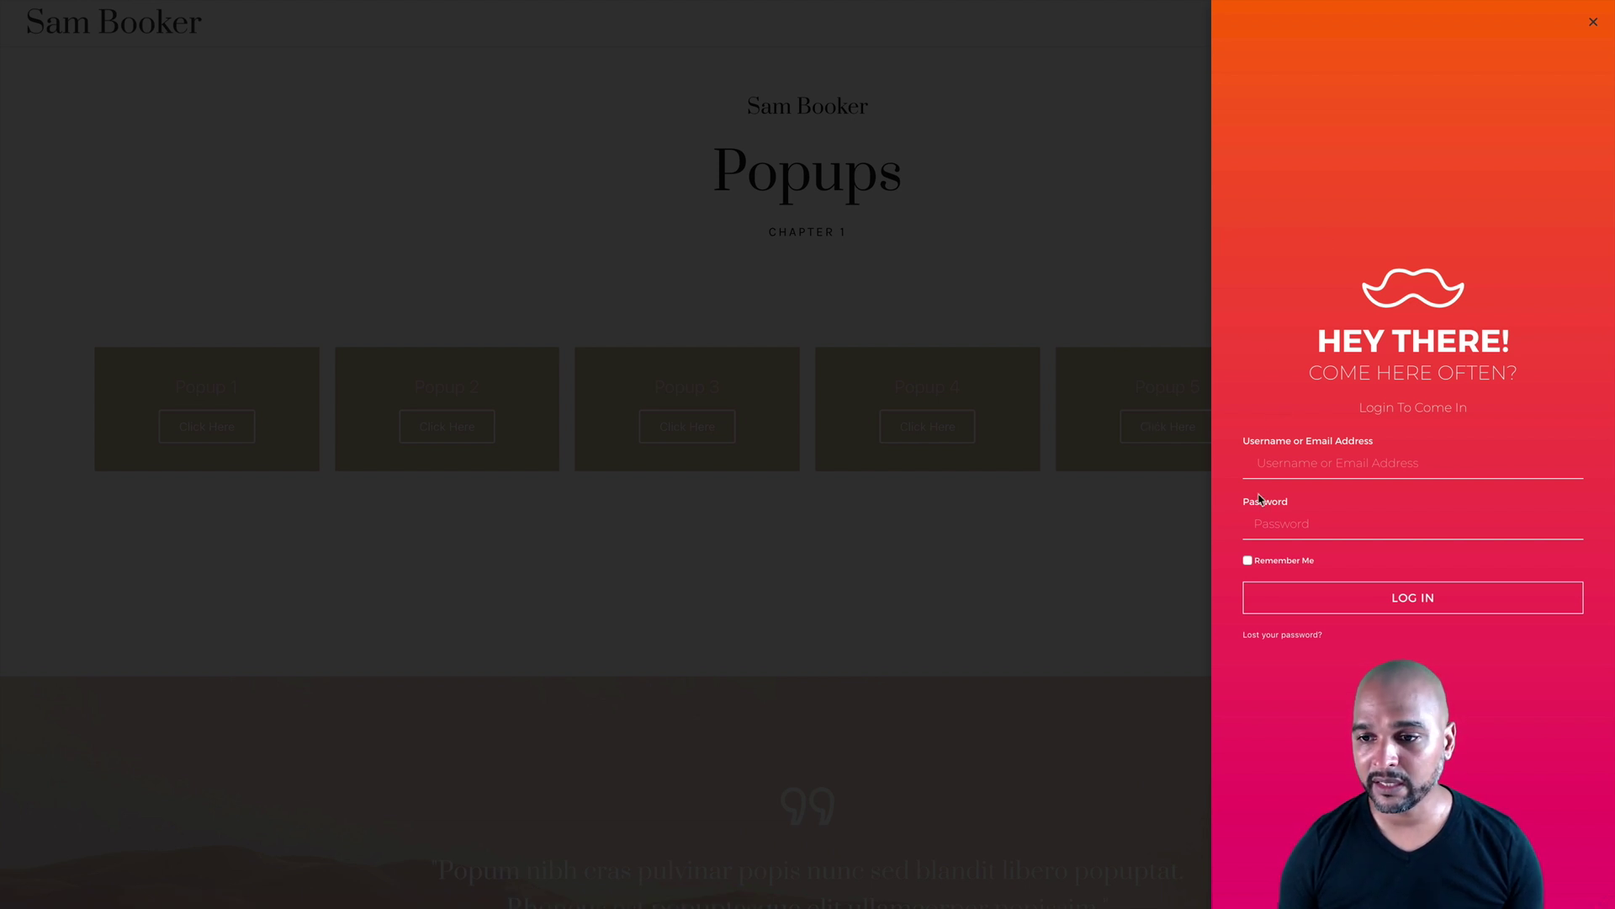
click(1061, 316)
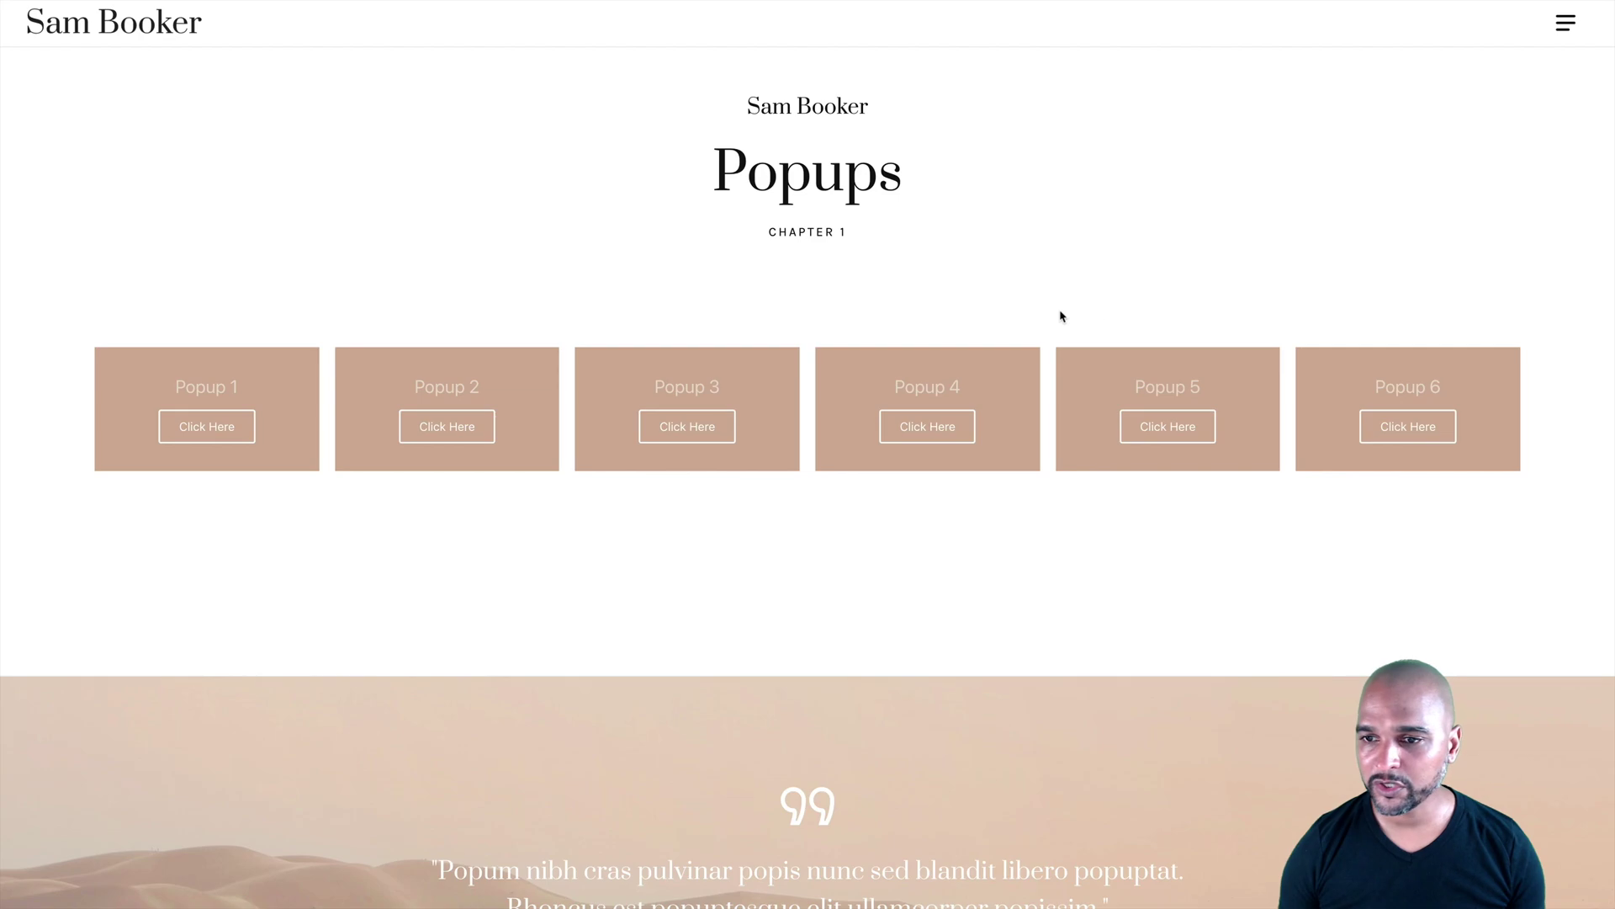
Preview and close Popup 6's side menu, then open the header's full-screen navigation menu.
click(1403, 427)
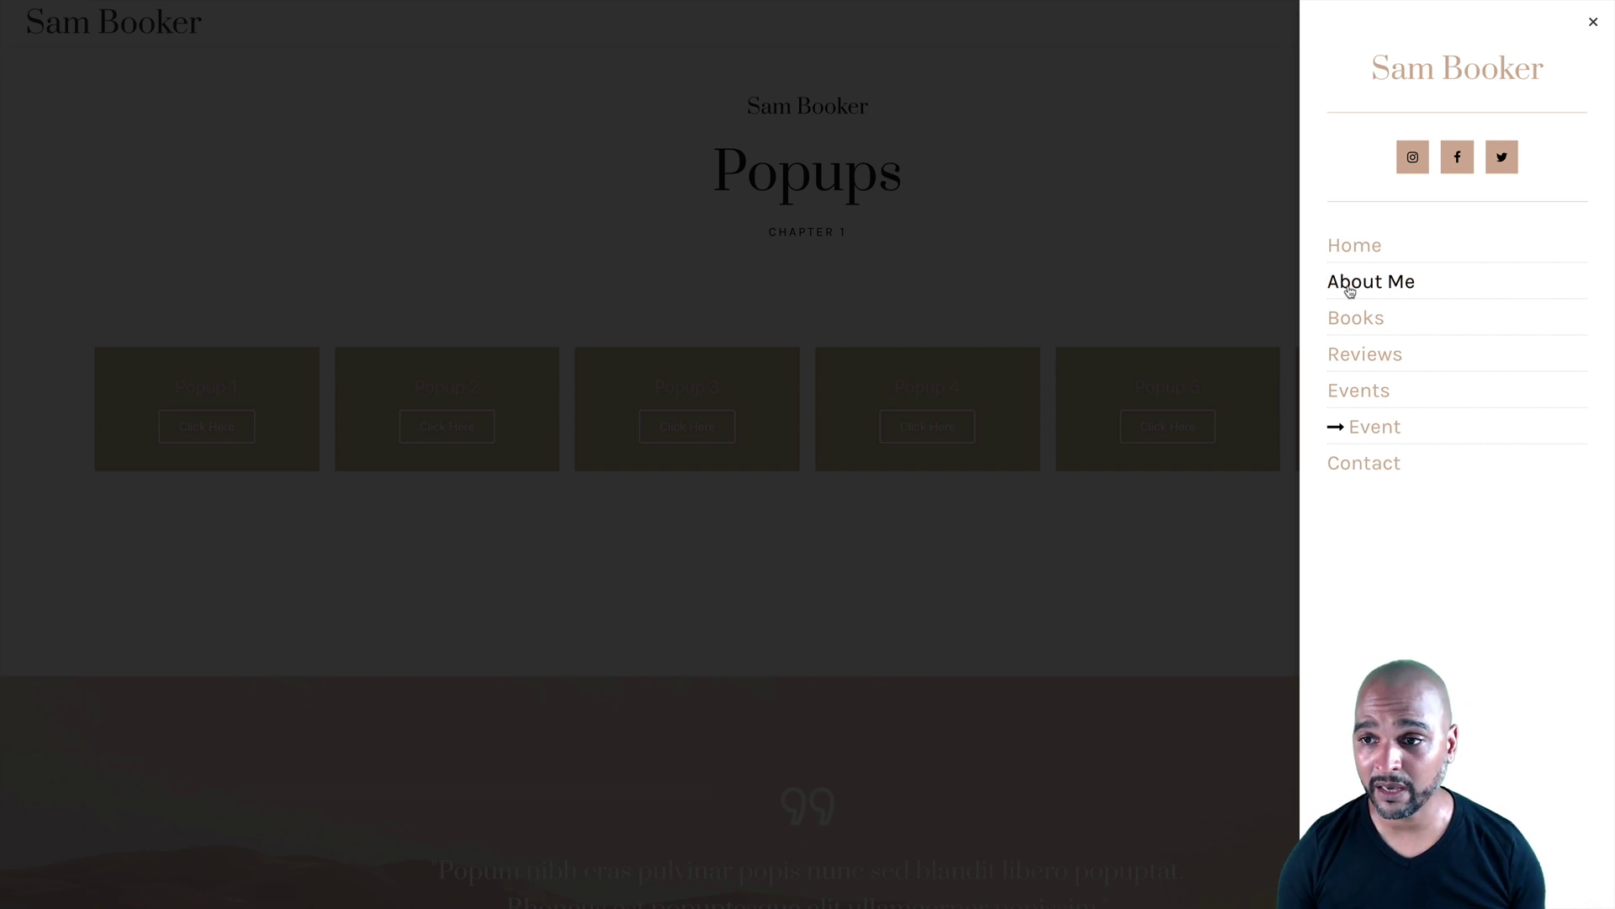
click(1151, 285)
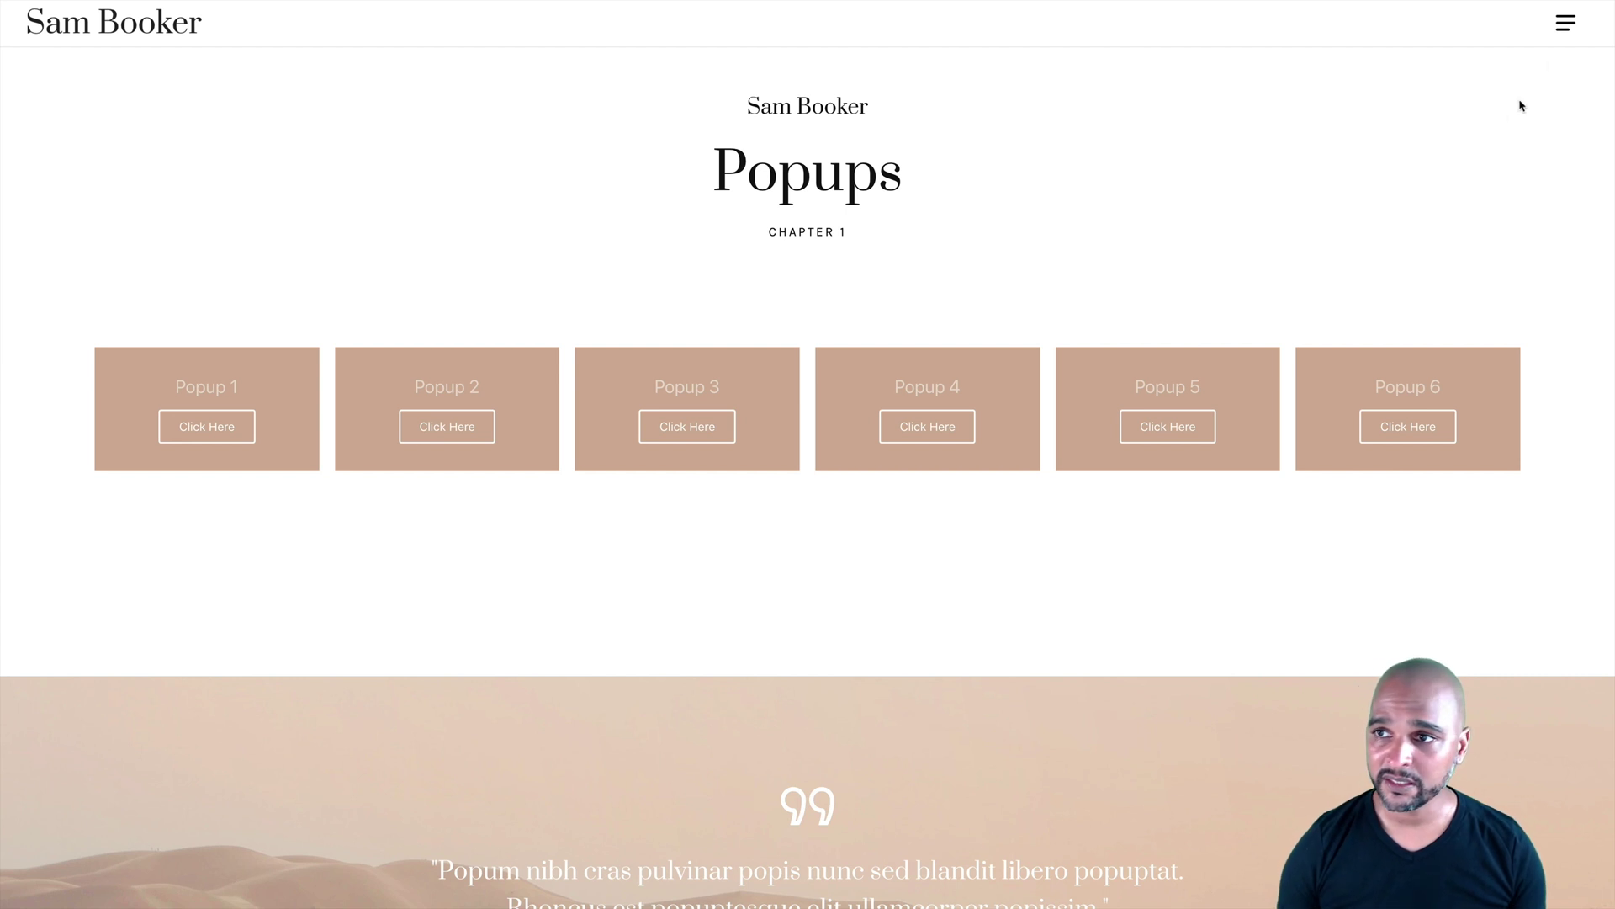
click(1565, 27)
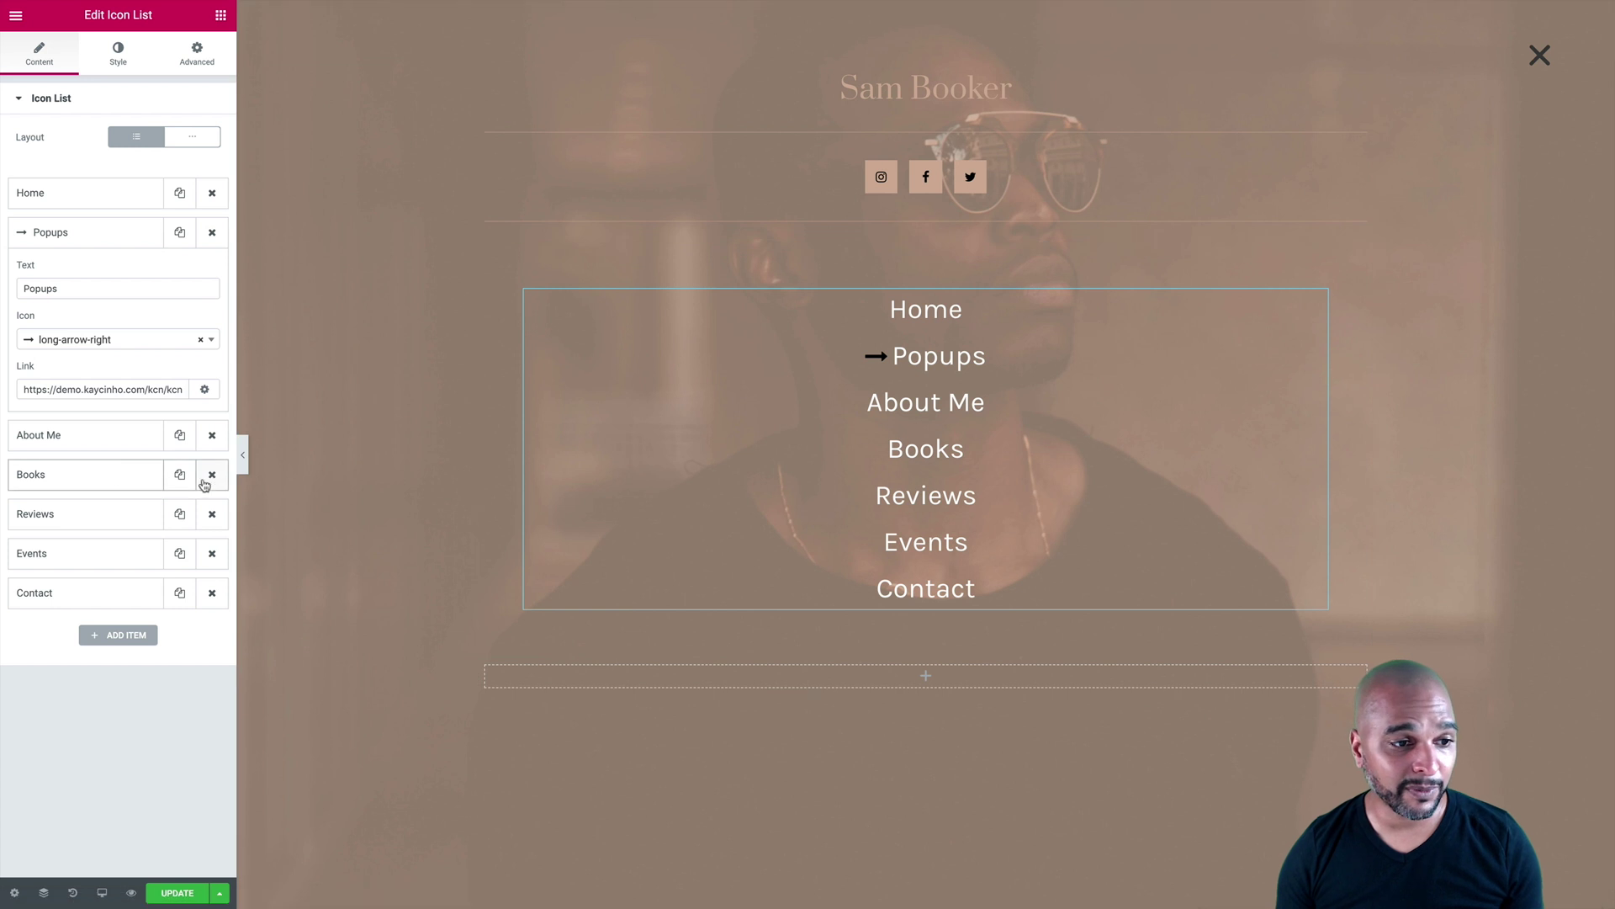
Drag Books below Events in the Icon List so it sits just before Contact.
drag(69, 477, 50, 563)
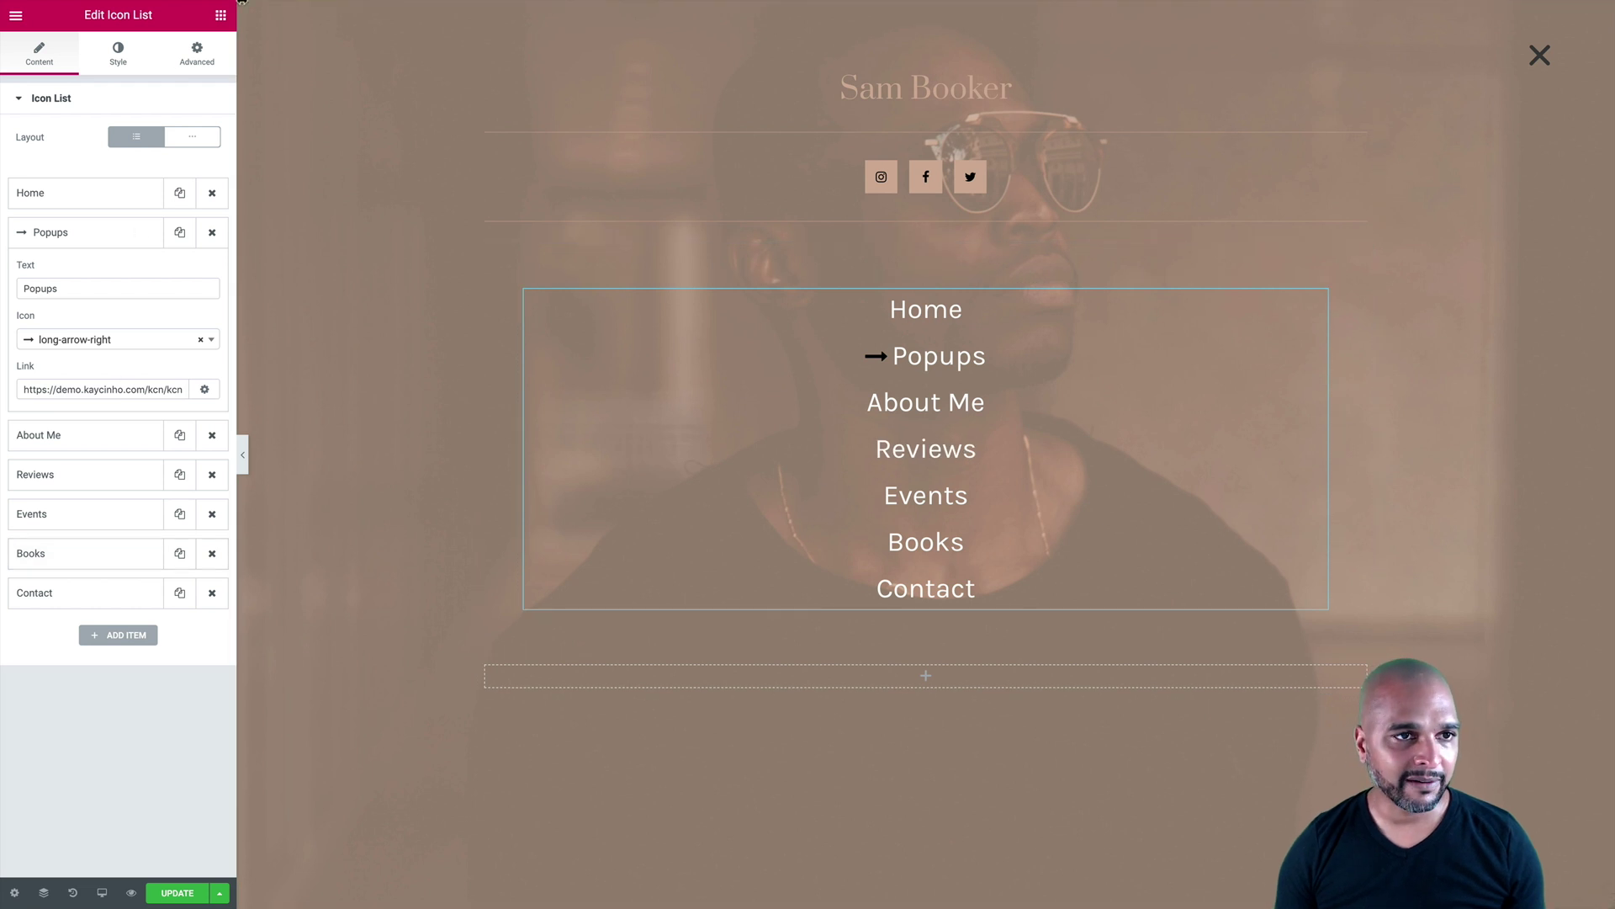
click(219, 18)
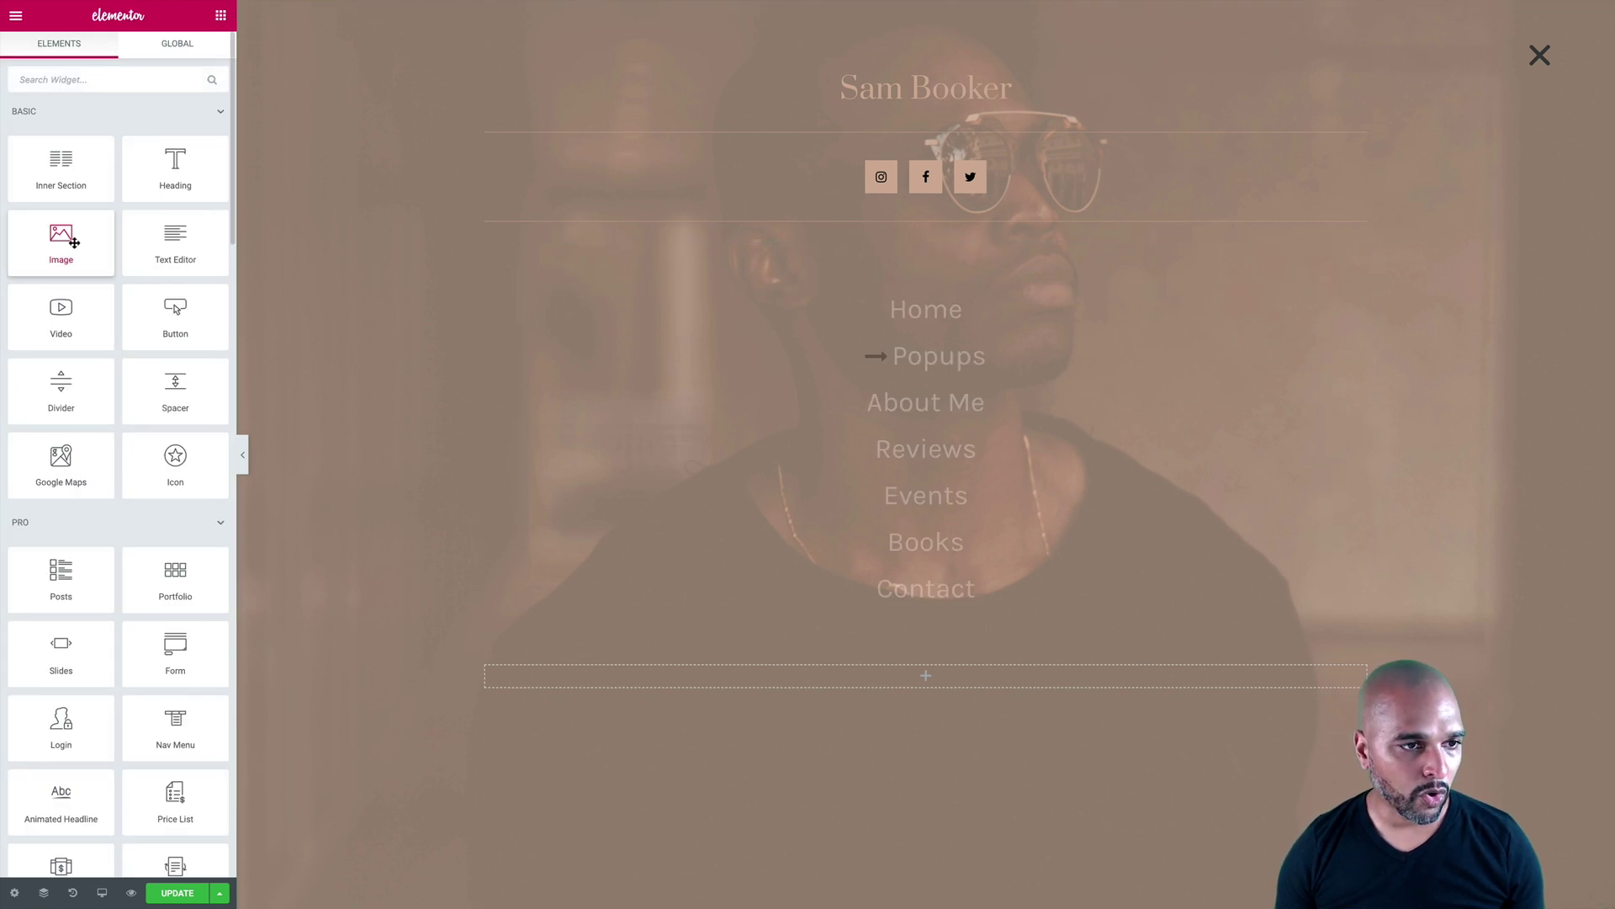
drag(58, 240, 813, 682)
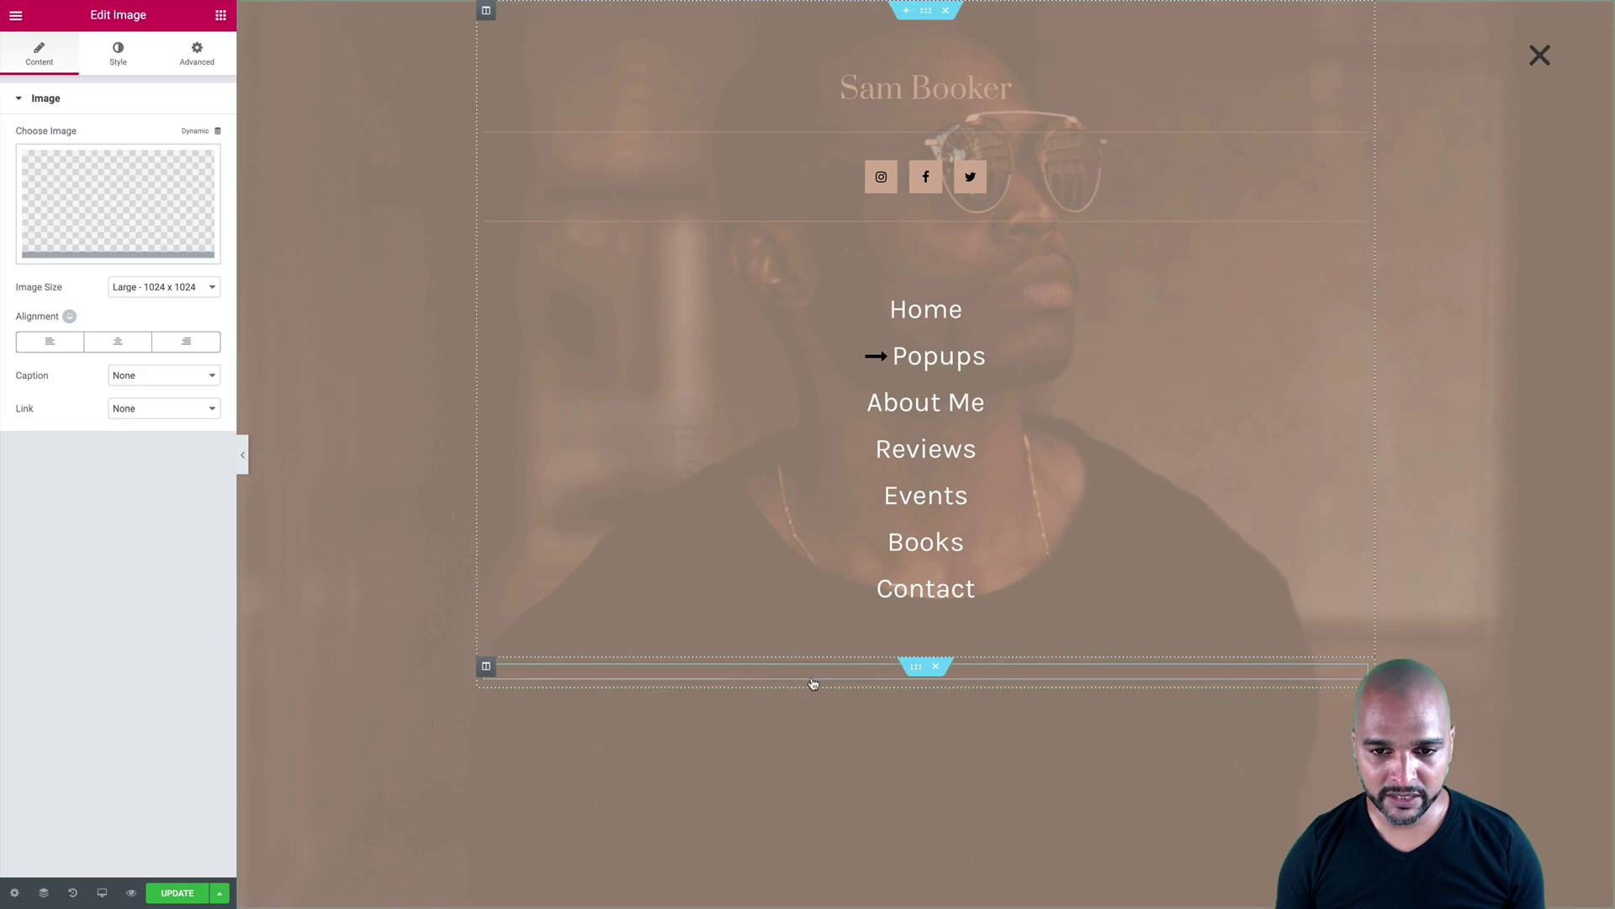
click(812, 686)
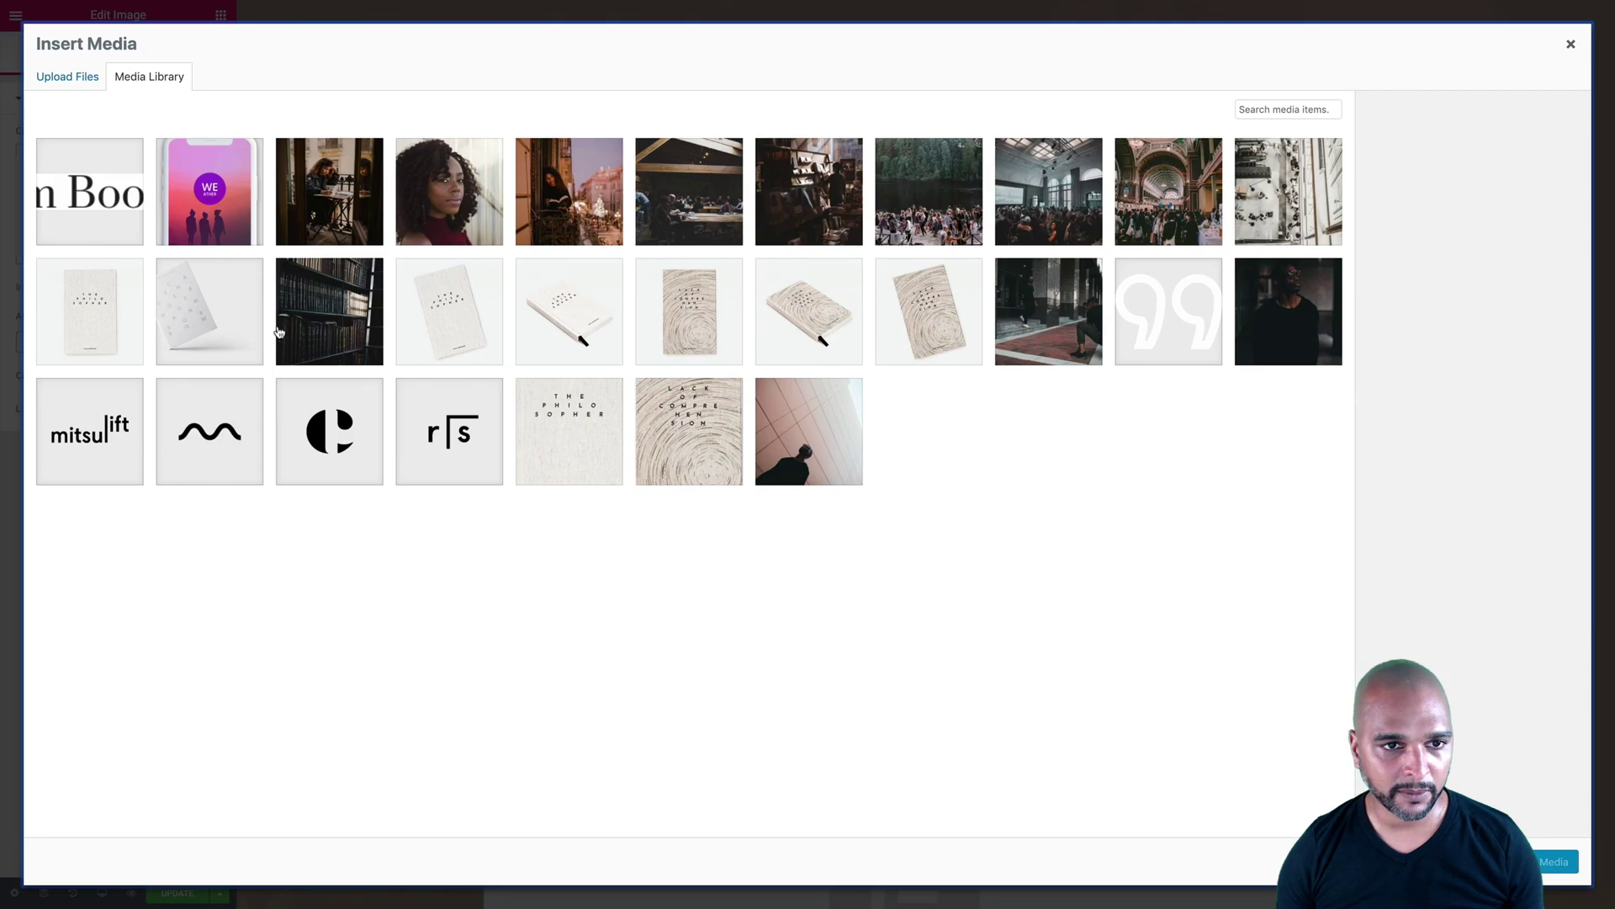
click(449, 191)
click(1555, 861)
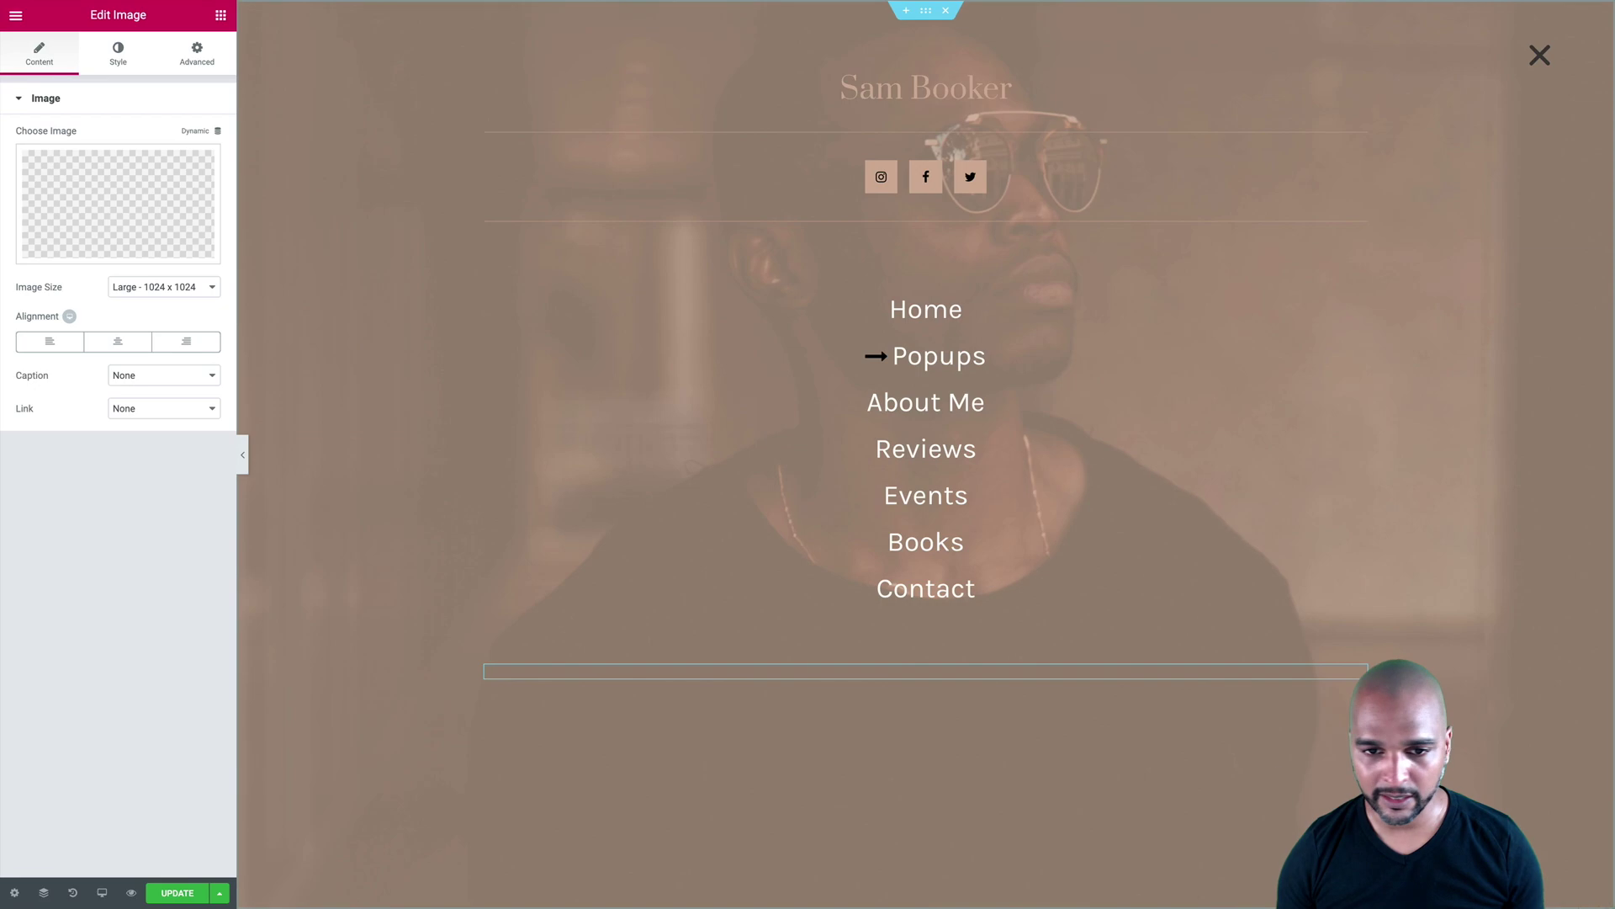
scroll(825, 649, down, 3)
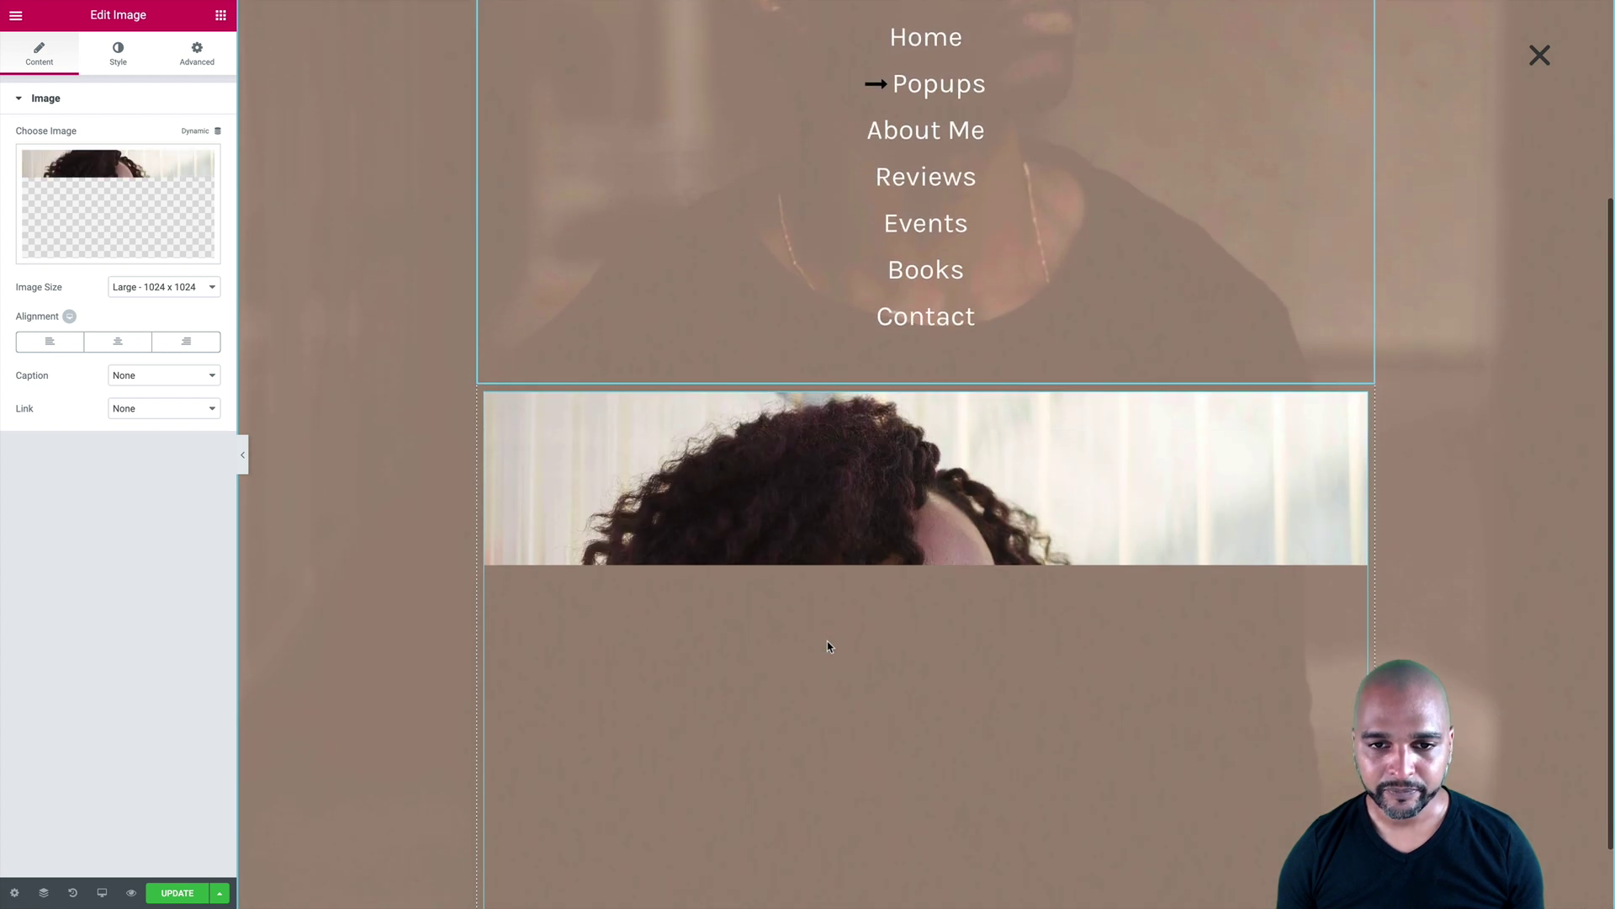
scroll(828, 646, up, 3)
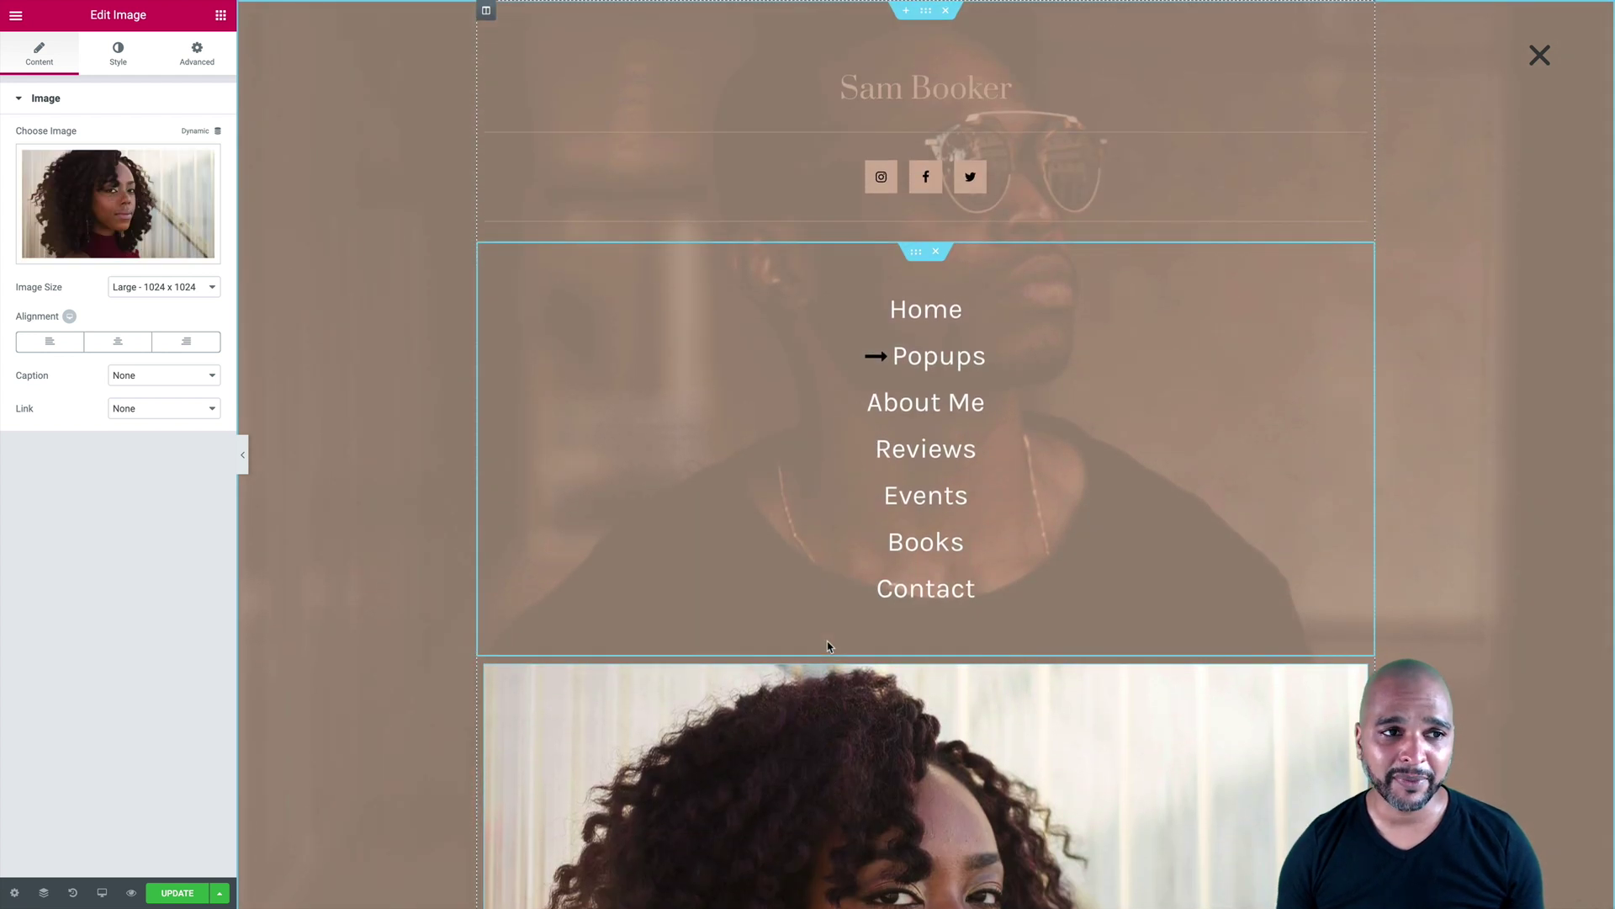
scroll(828, 646, down, 2)
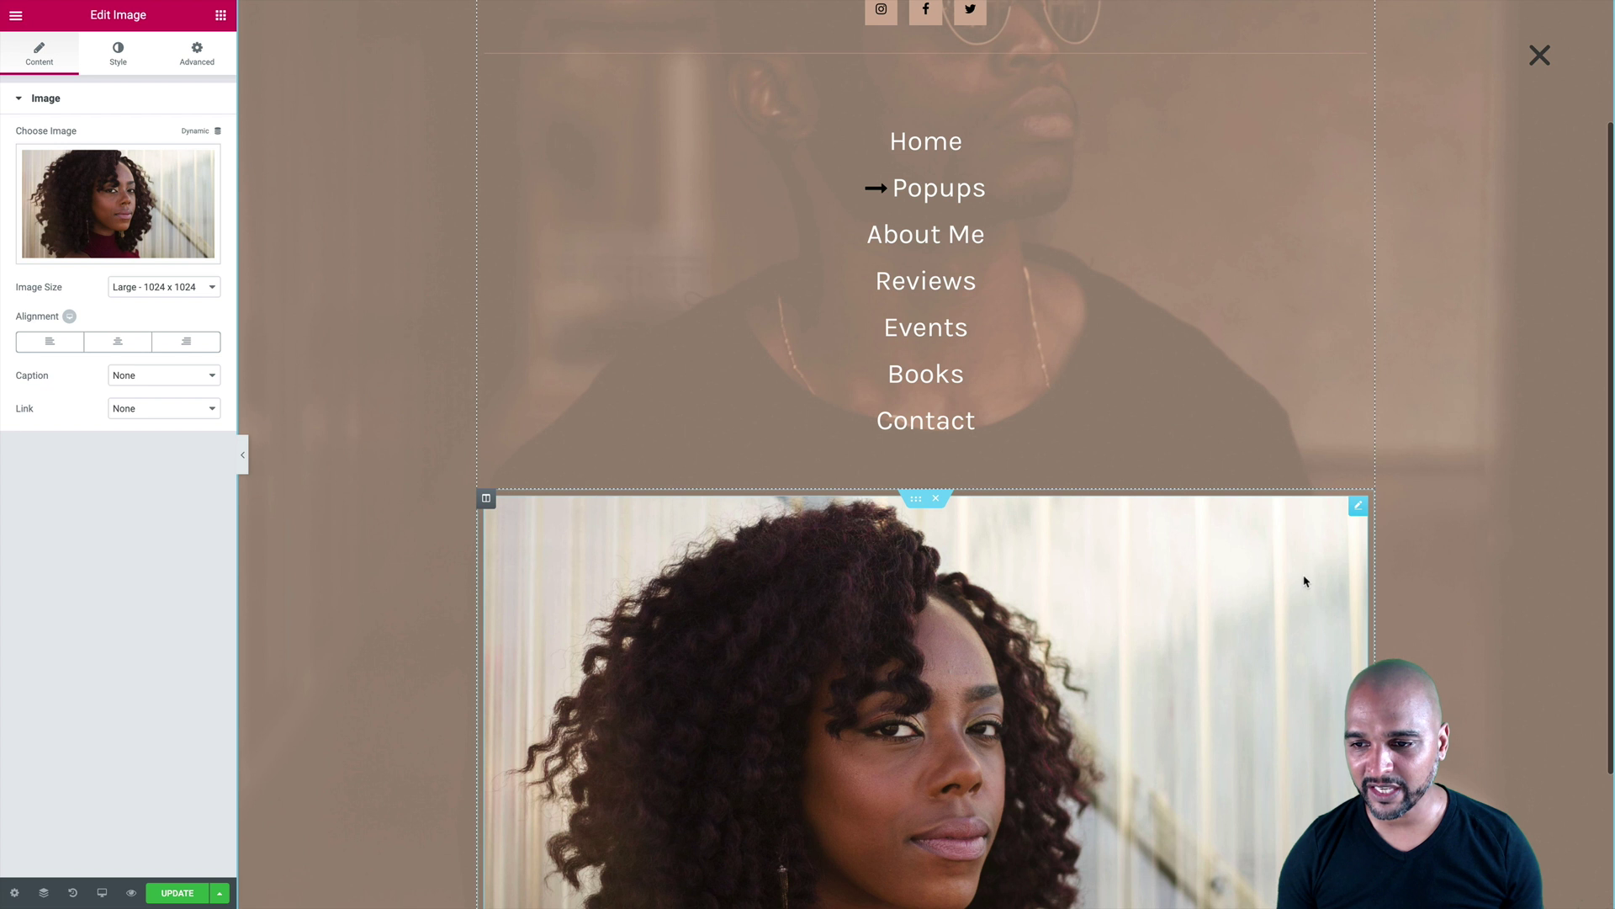
right_click(1290, 558)
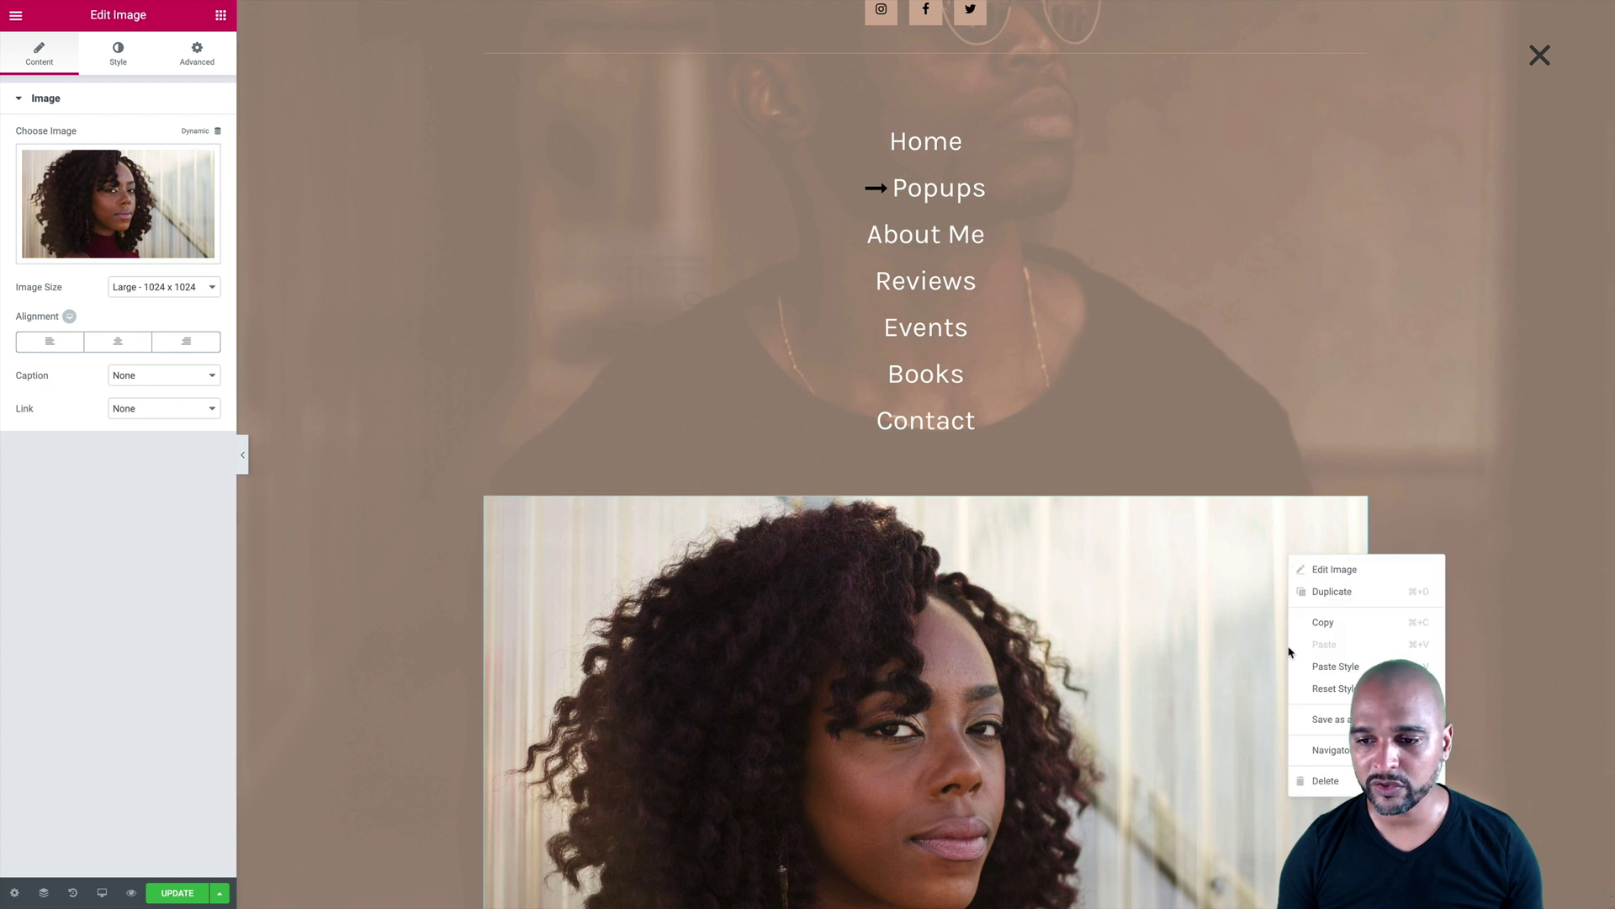
click(1304, 776)
scroll(141, 498, down, 6)
scroll(143, 497, down, 2)
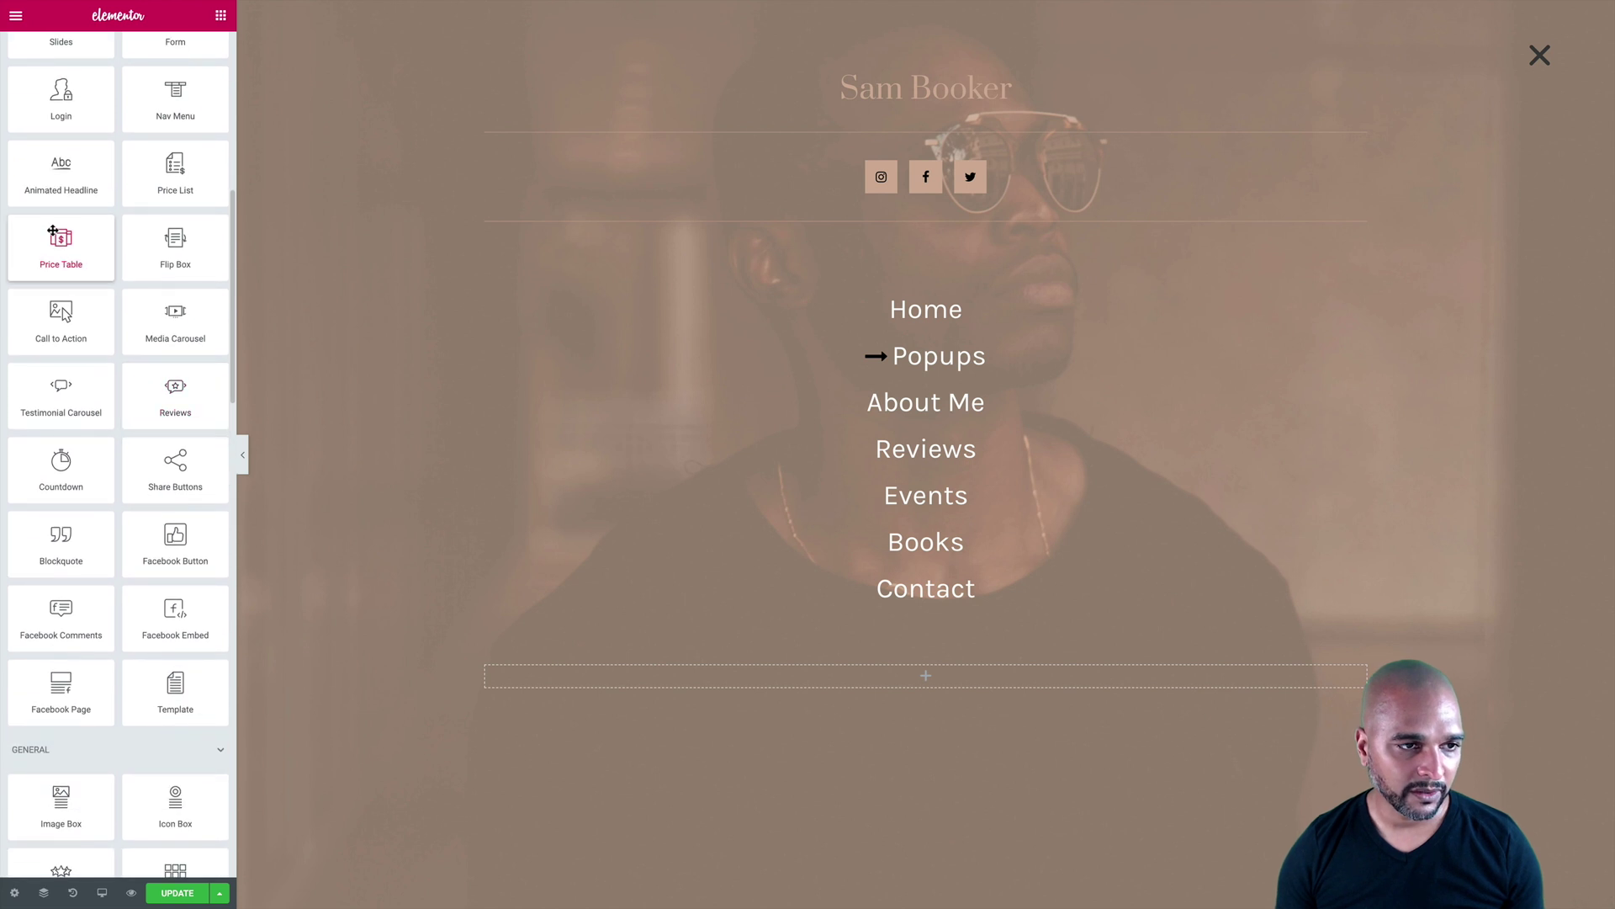
drag(58, 238, 695, 687)
right_click(695, 689)
click(728, 891)
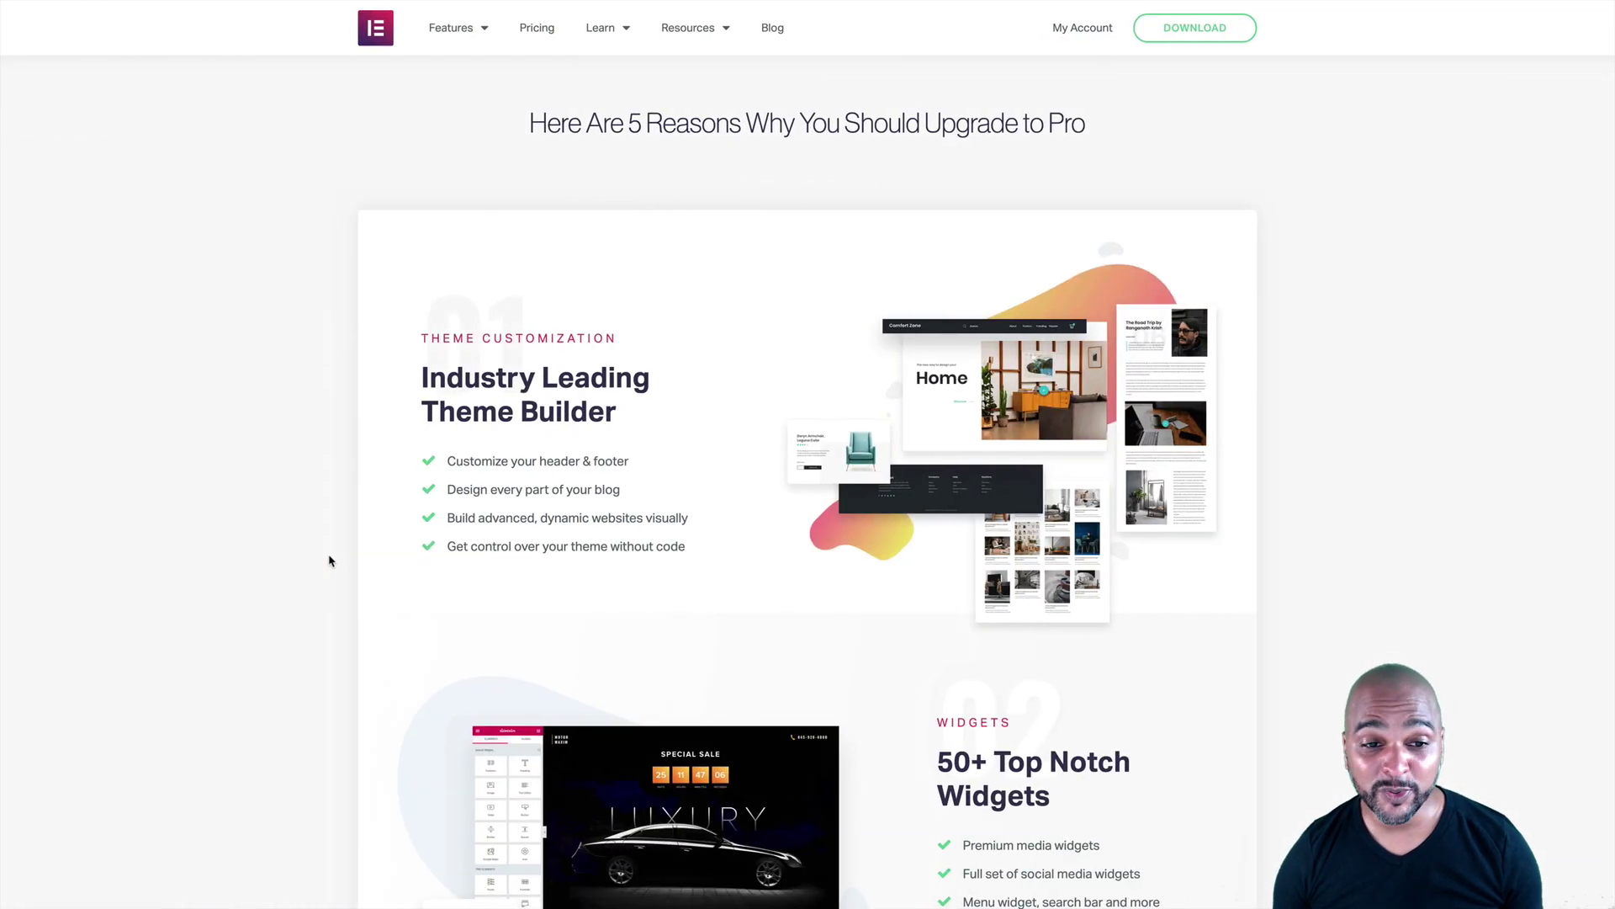
Scroll down through the Elementor Pro features page.
scroll(329, 561, down, 3)
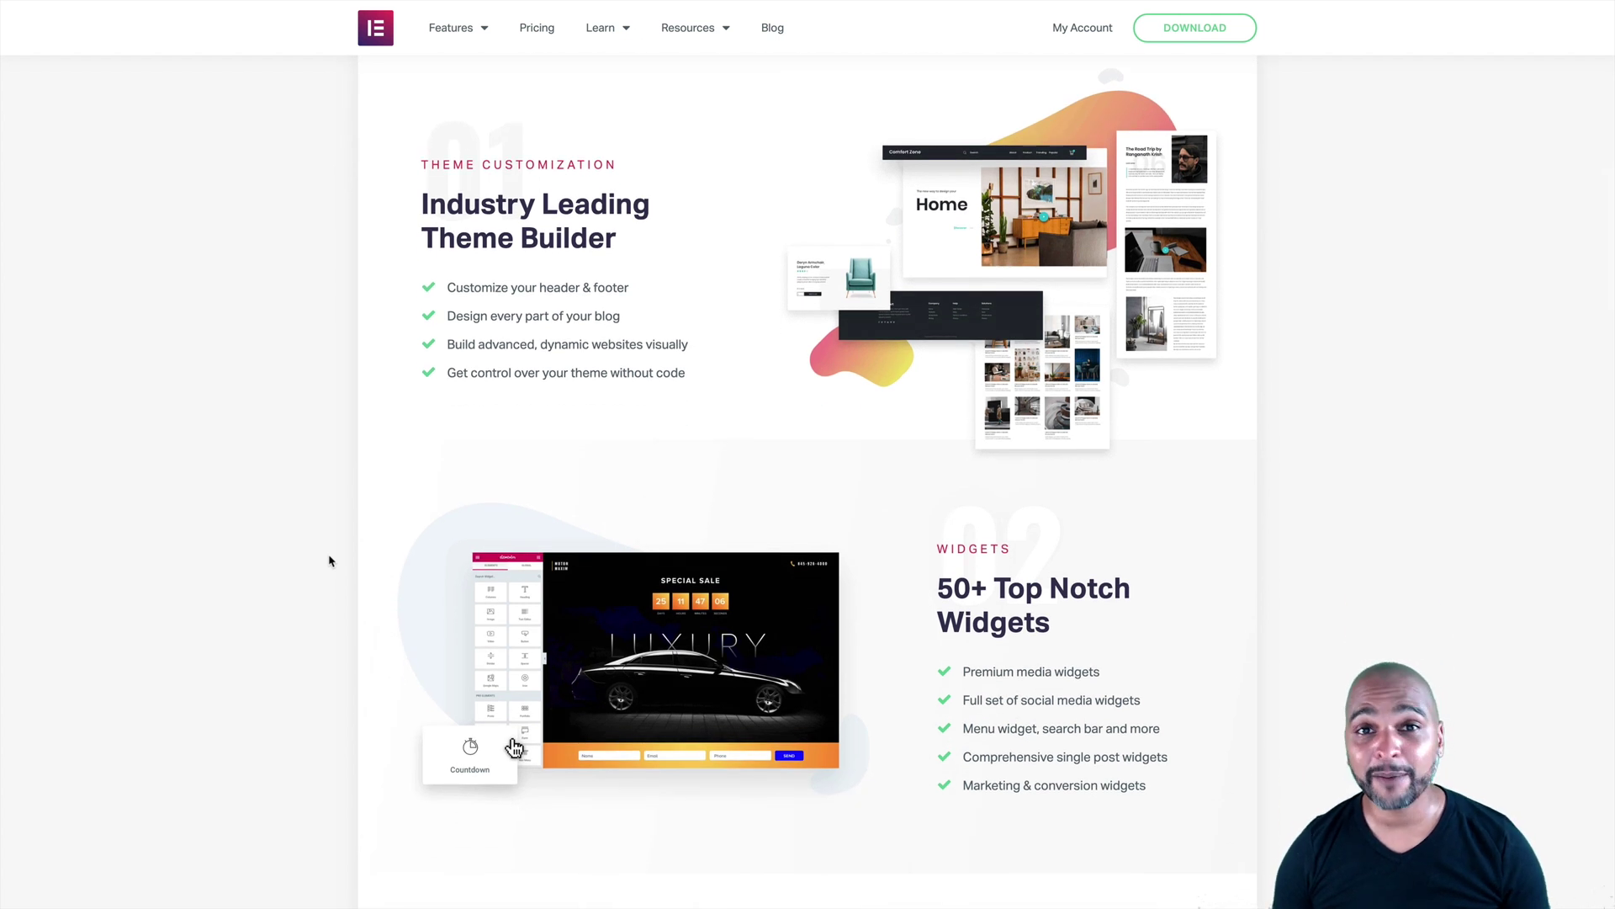
scroll(329, 560, down, 8)
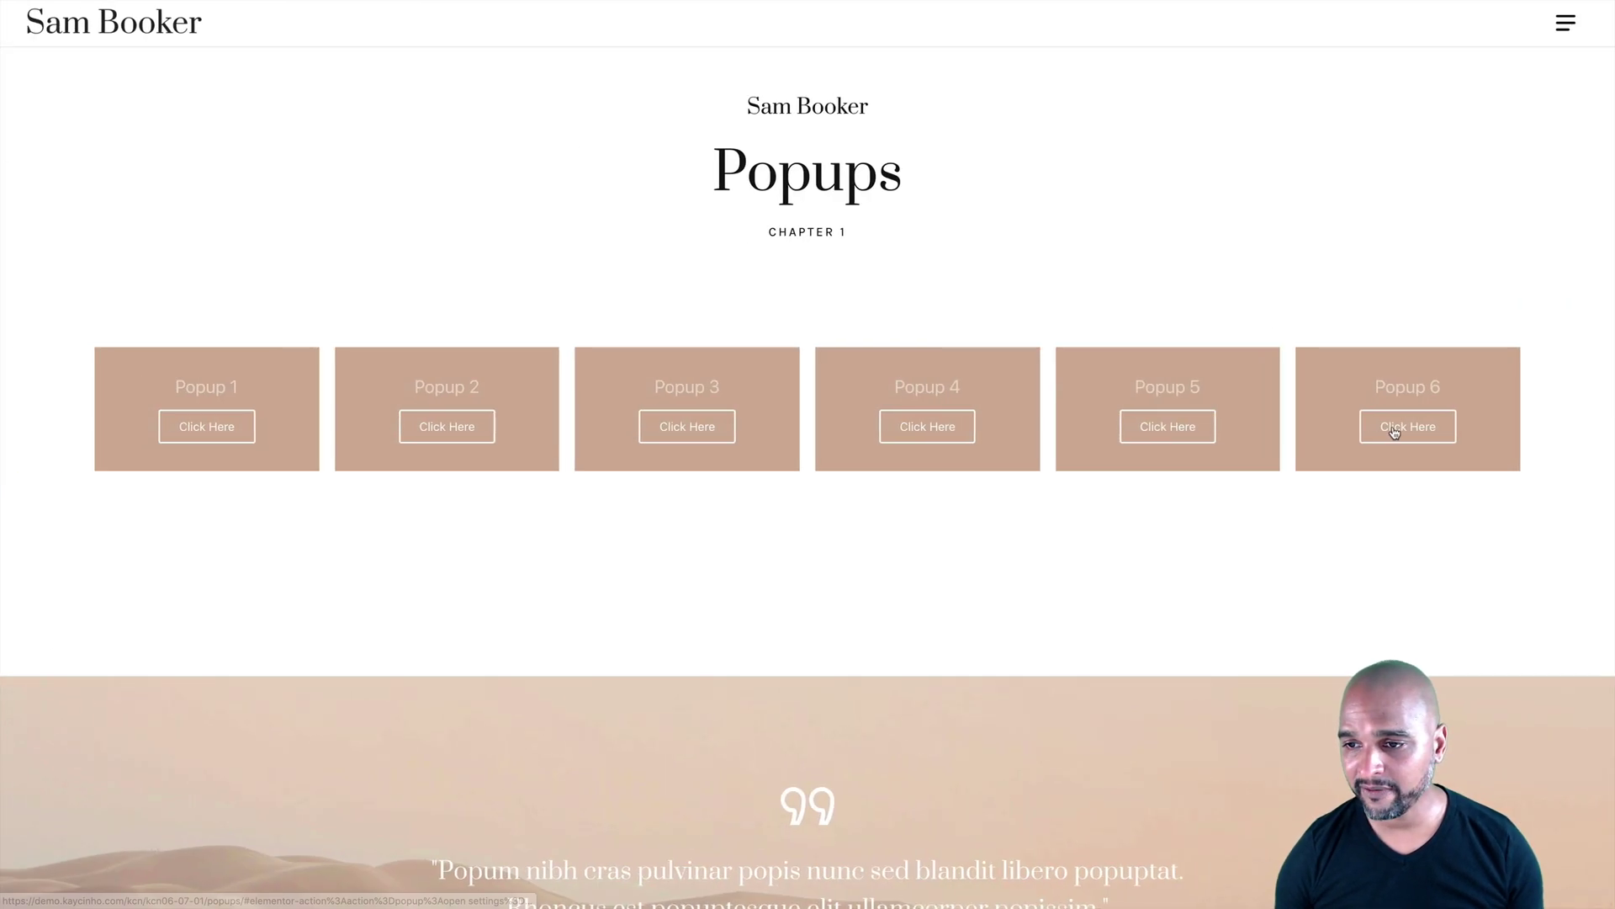
Preview Popup 6's slide-in menu, select its menu list, and drag Books above About Me.
click(1394, 432)
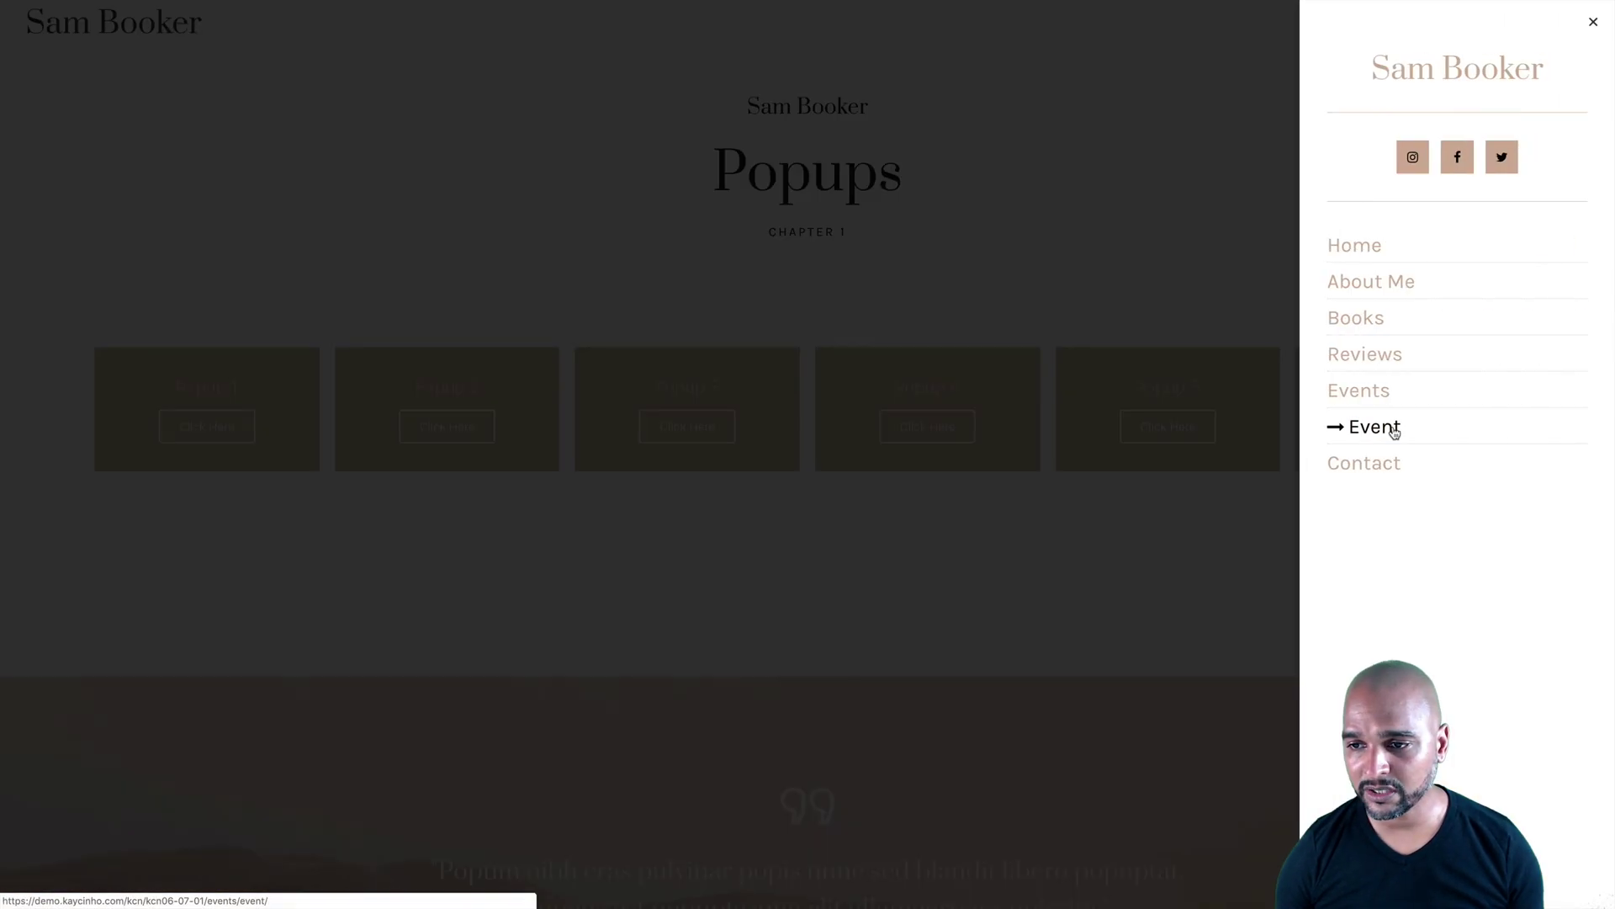
click(1248, 288)
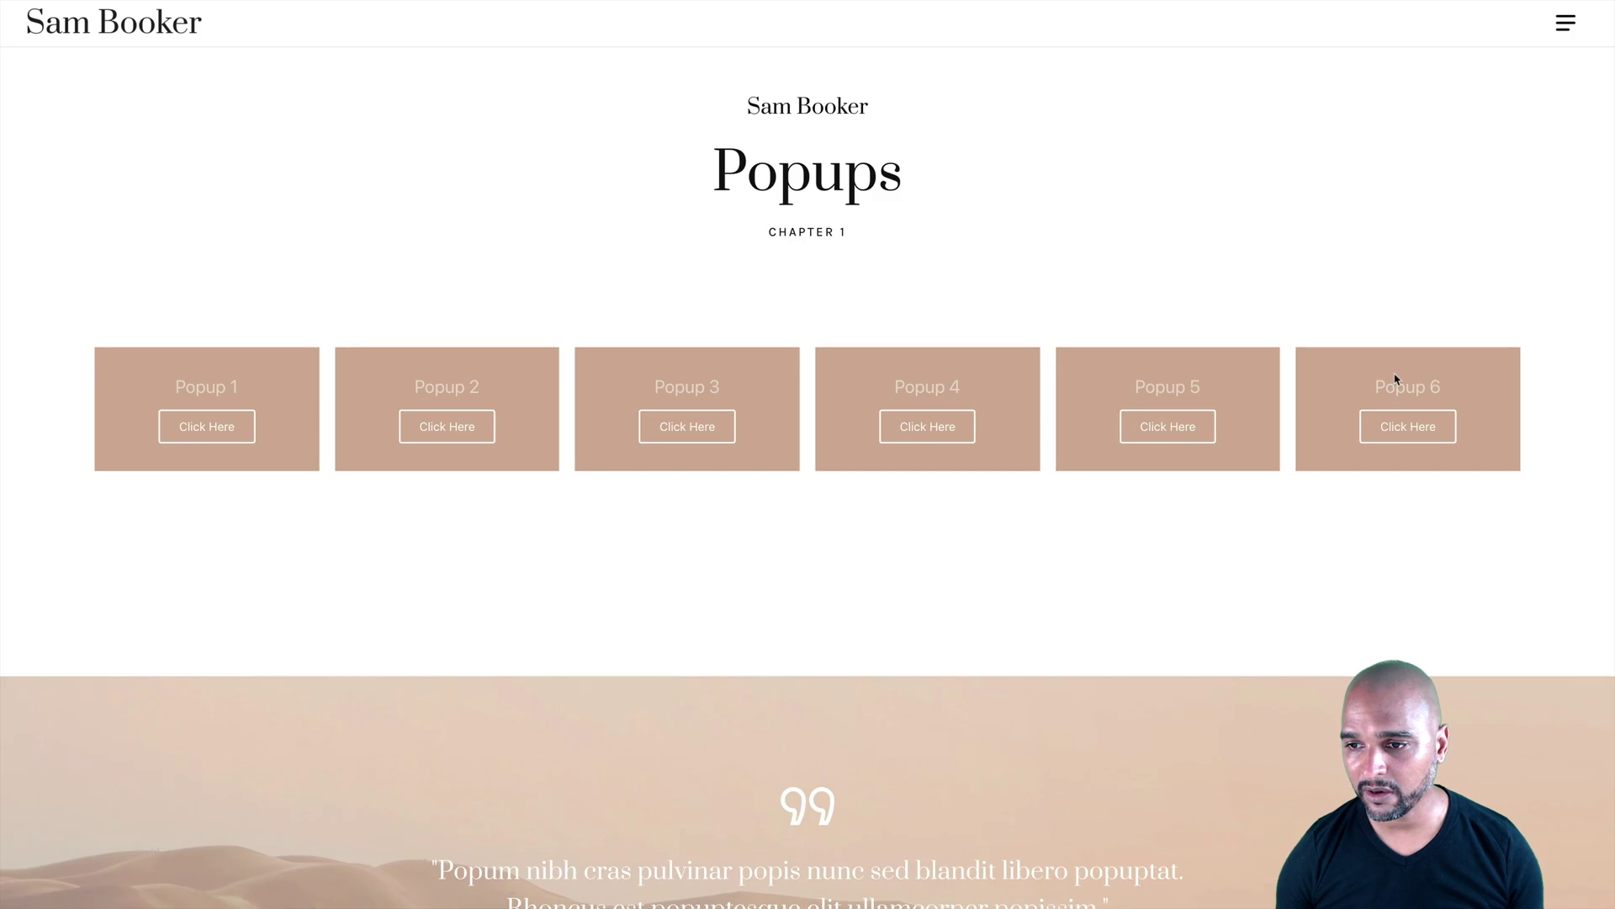
click(1392, 426)
click(1209, 285)
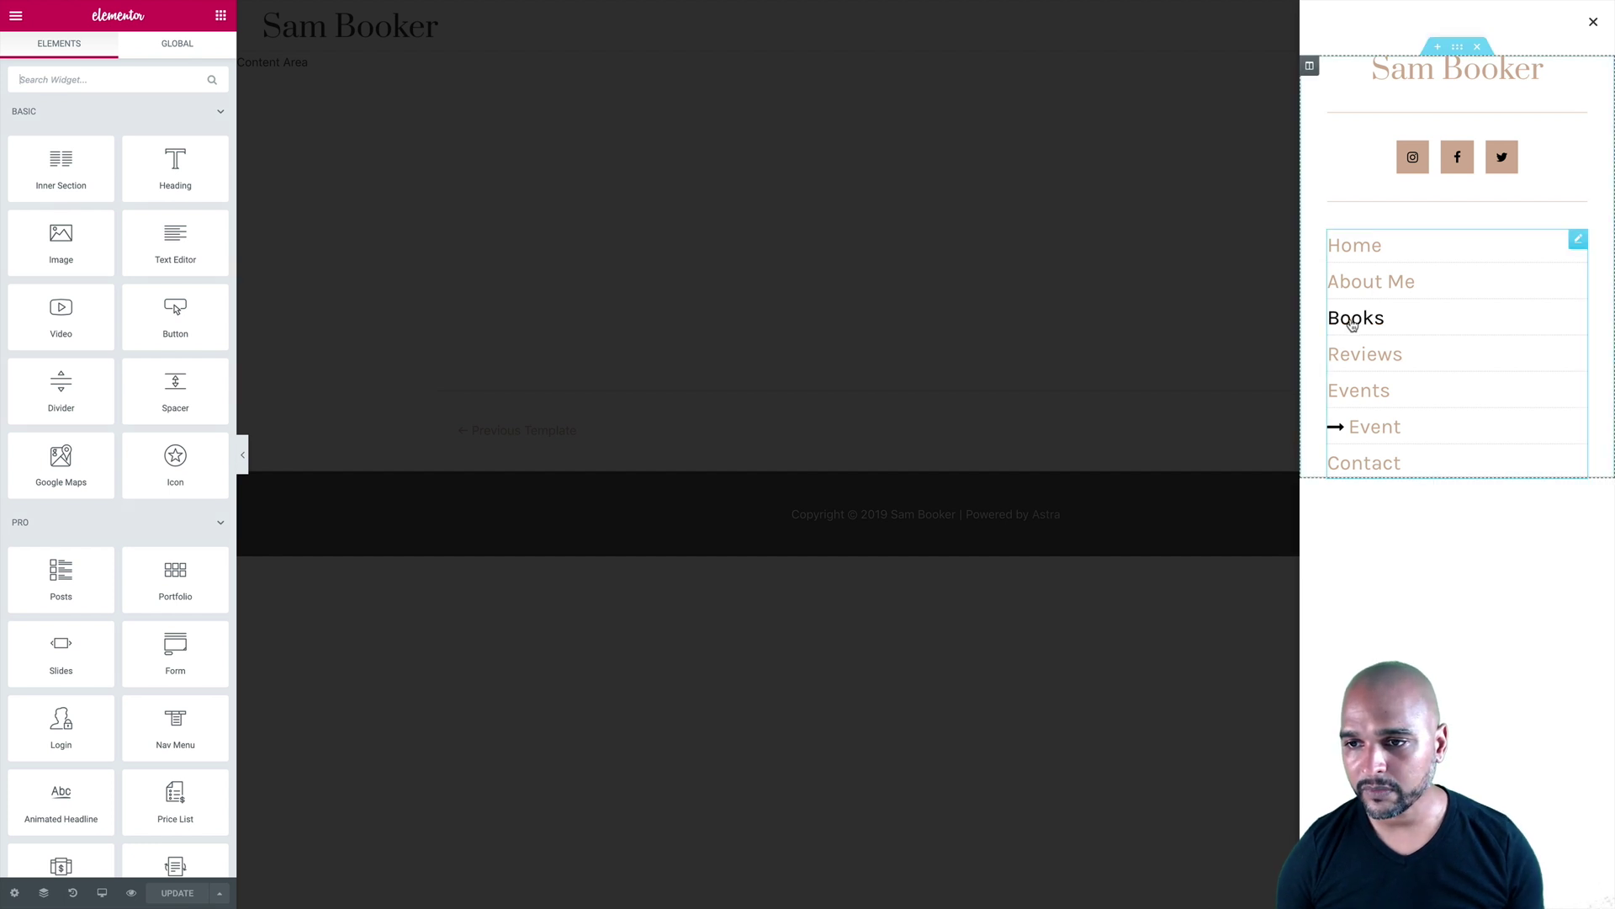
click(1478, 325)
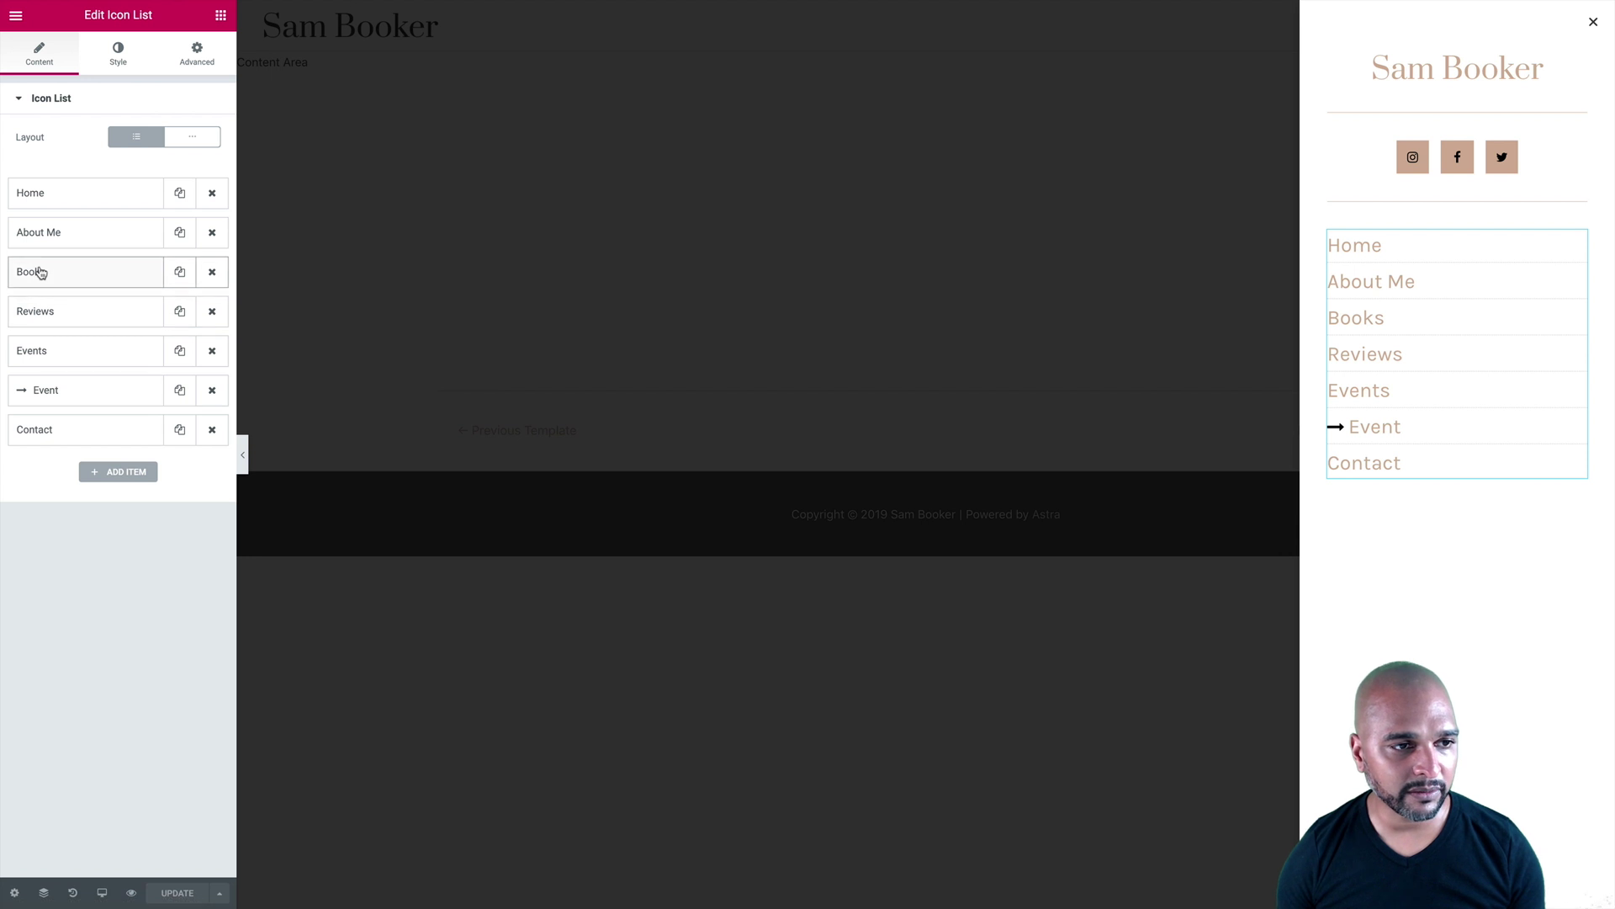
drag(37, 270, 36, 221)
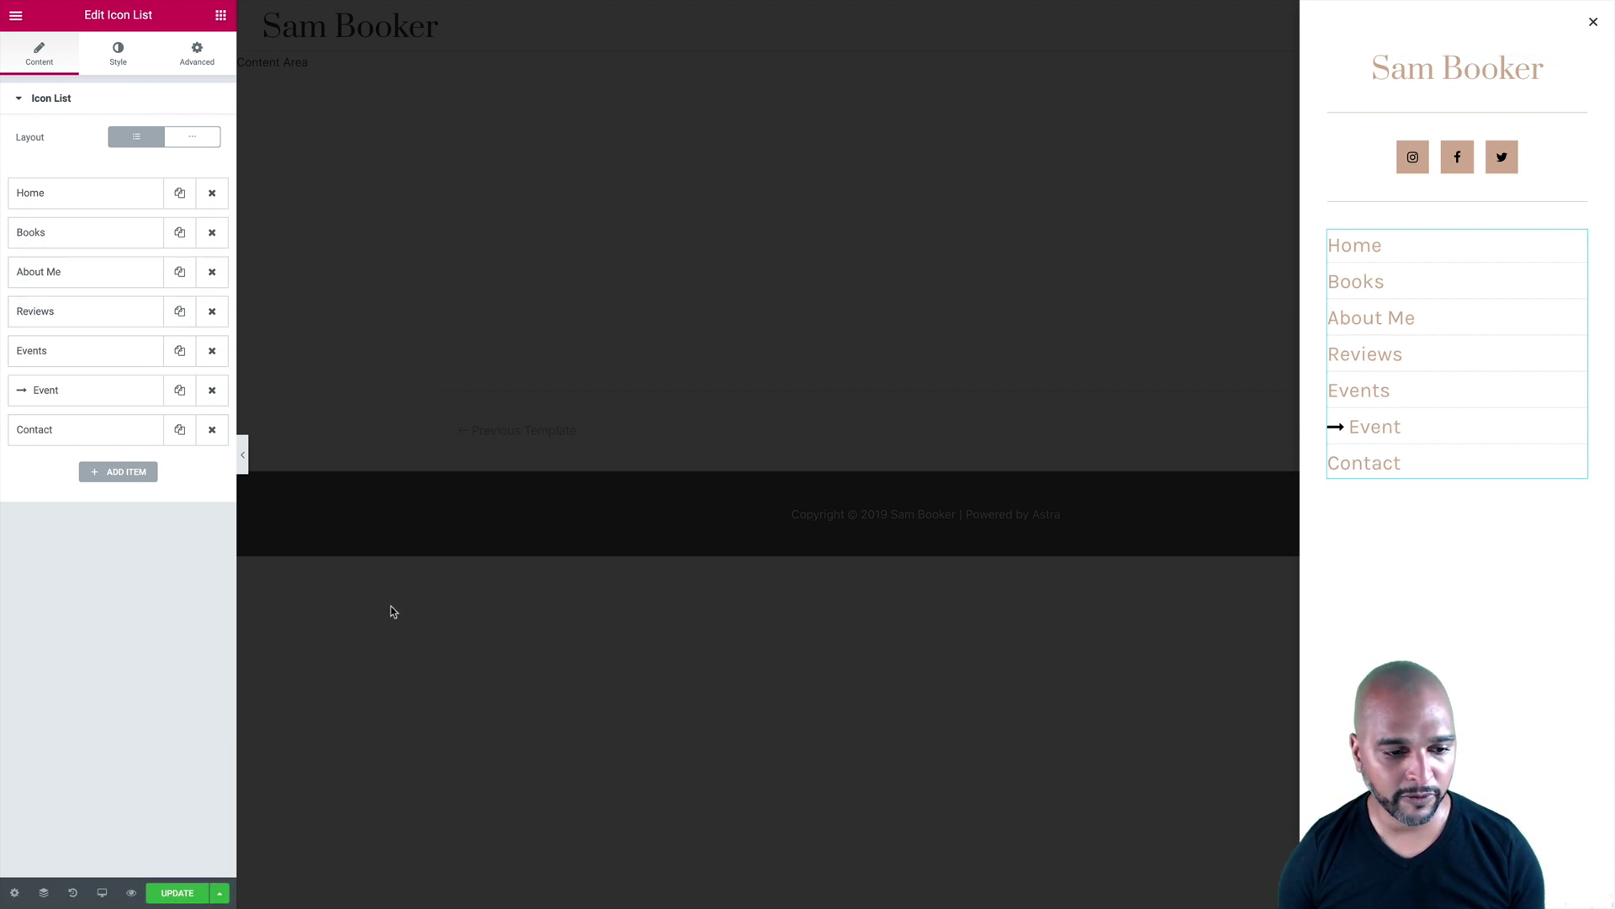
Step through the popup's Display Conditions, Triggers and Advanced Rules, then Save & Close.
click(219, 893)
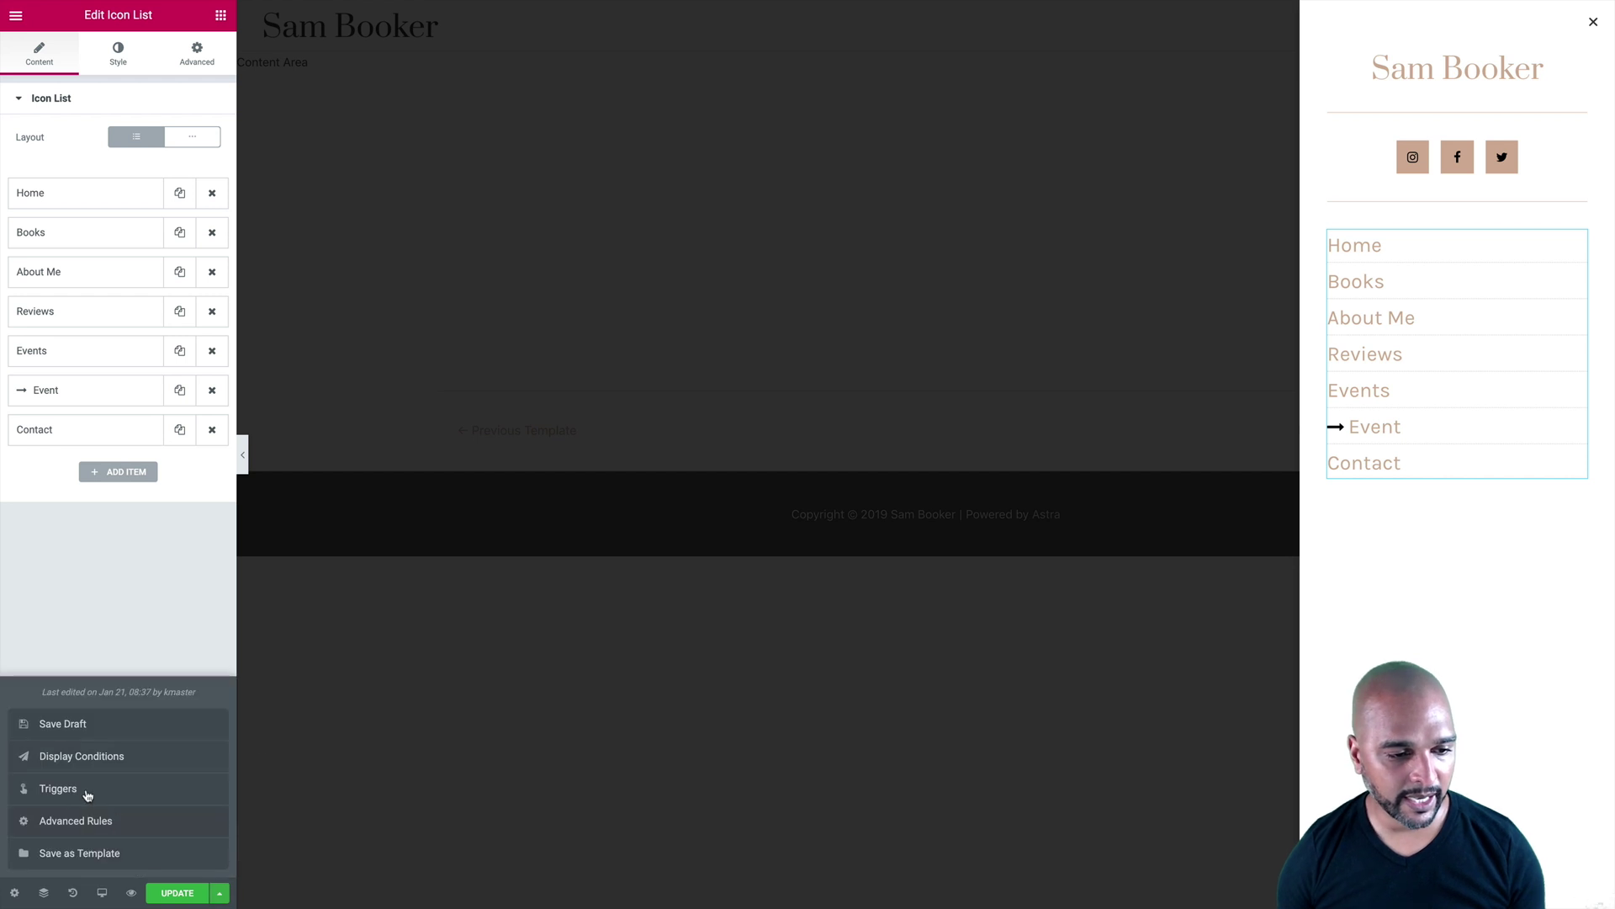
click(54, 756)
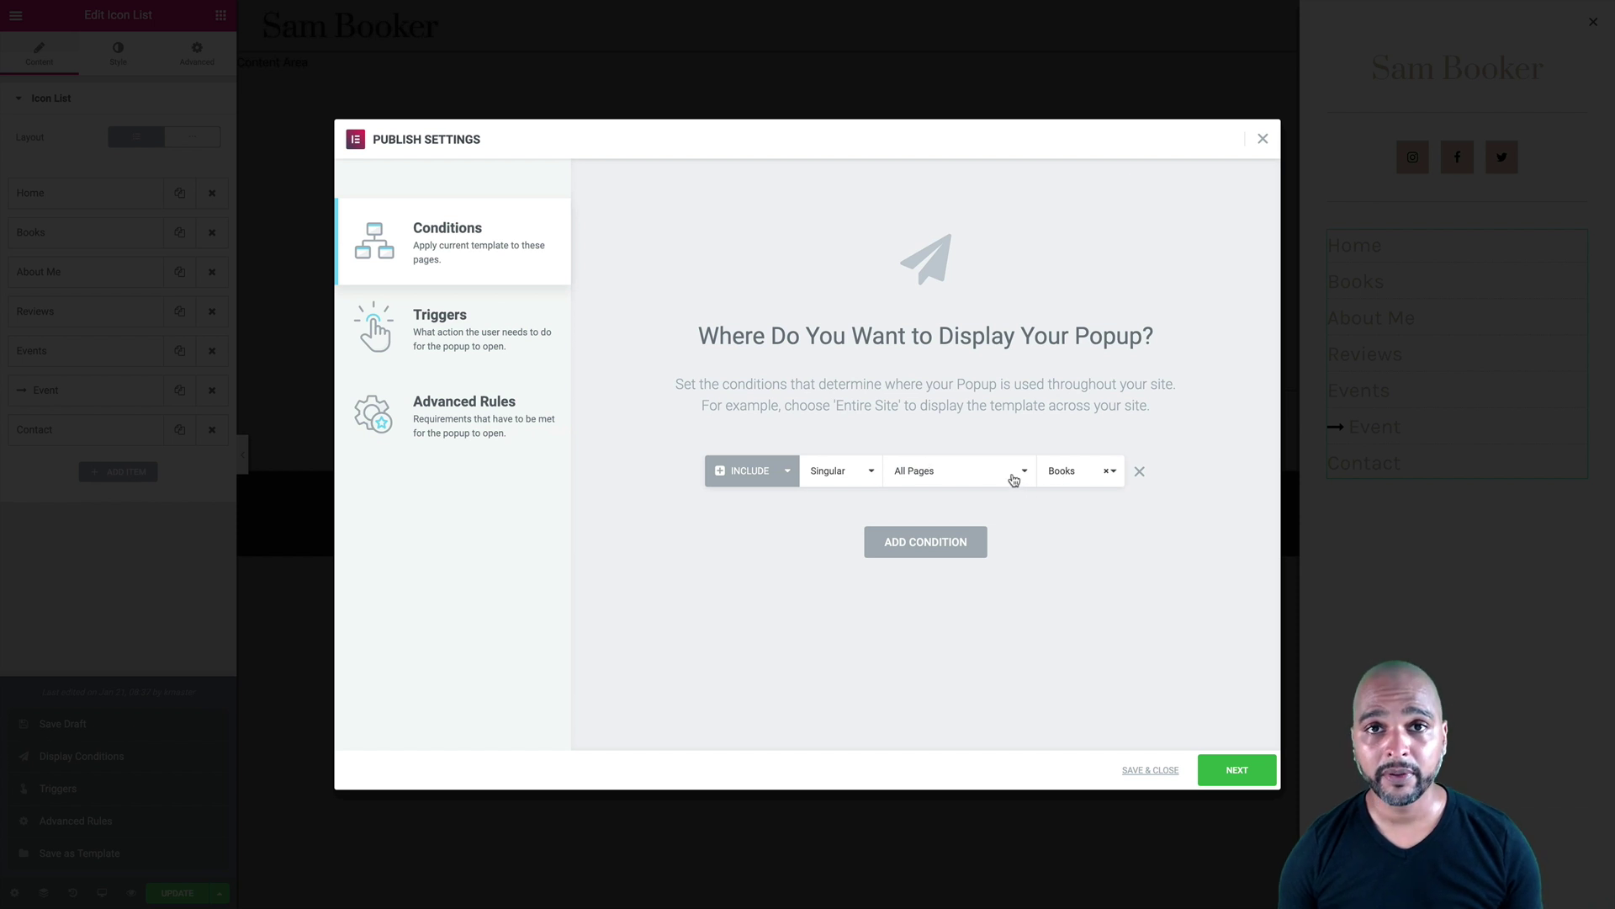
click(1240, 770)
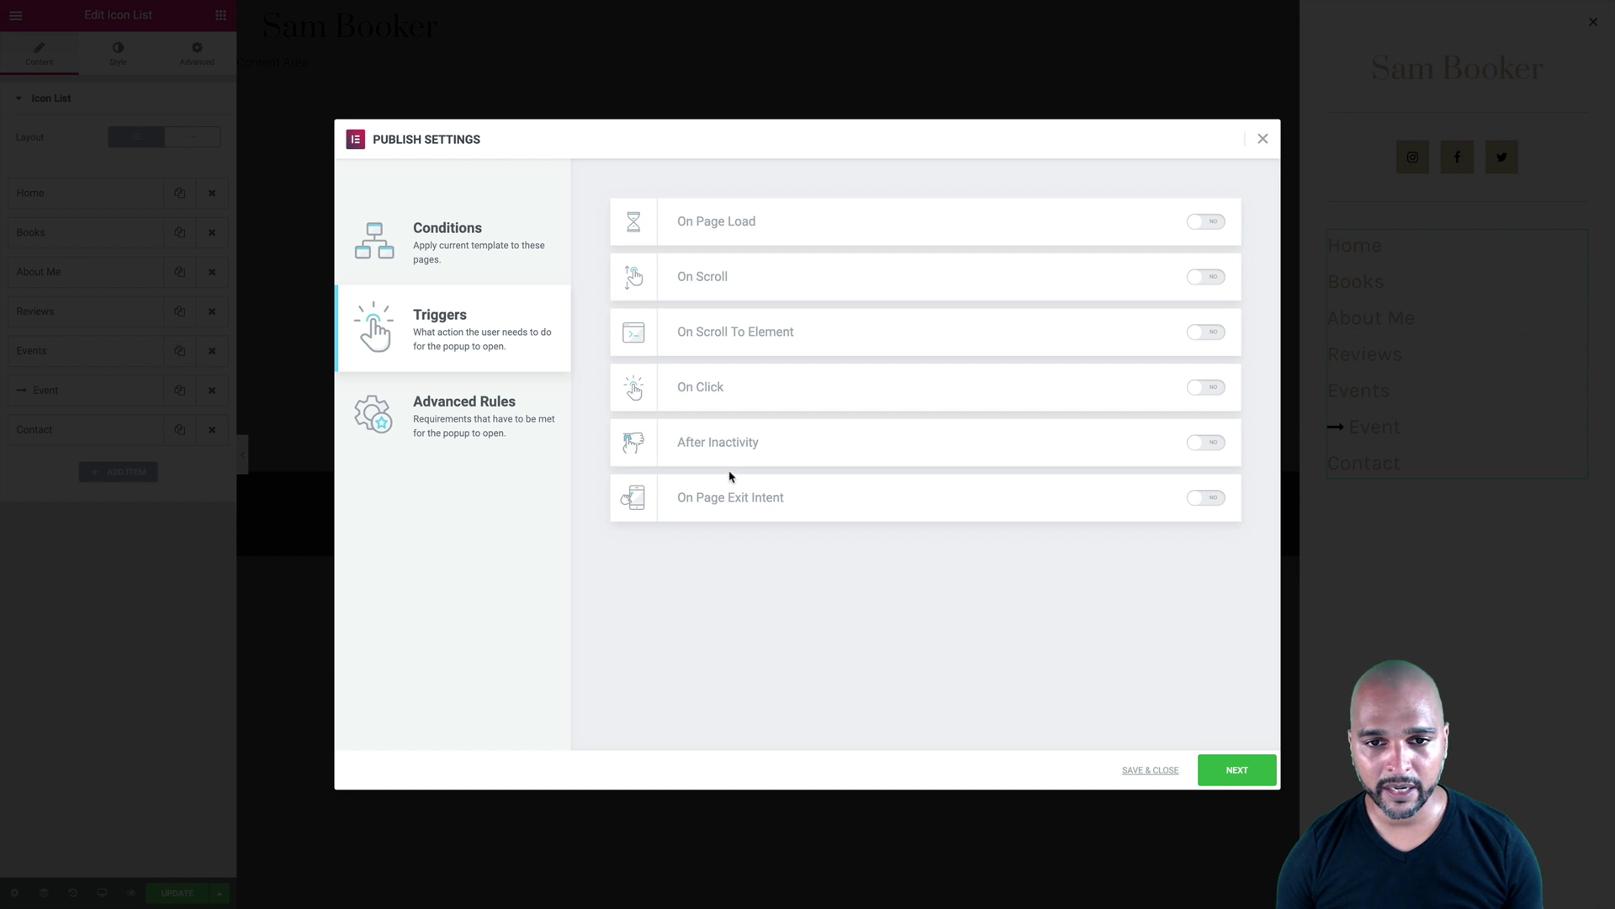
click(440, 410)
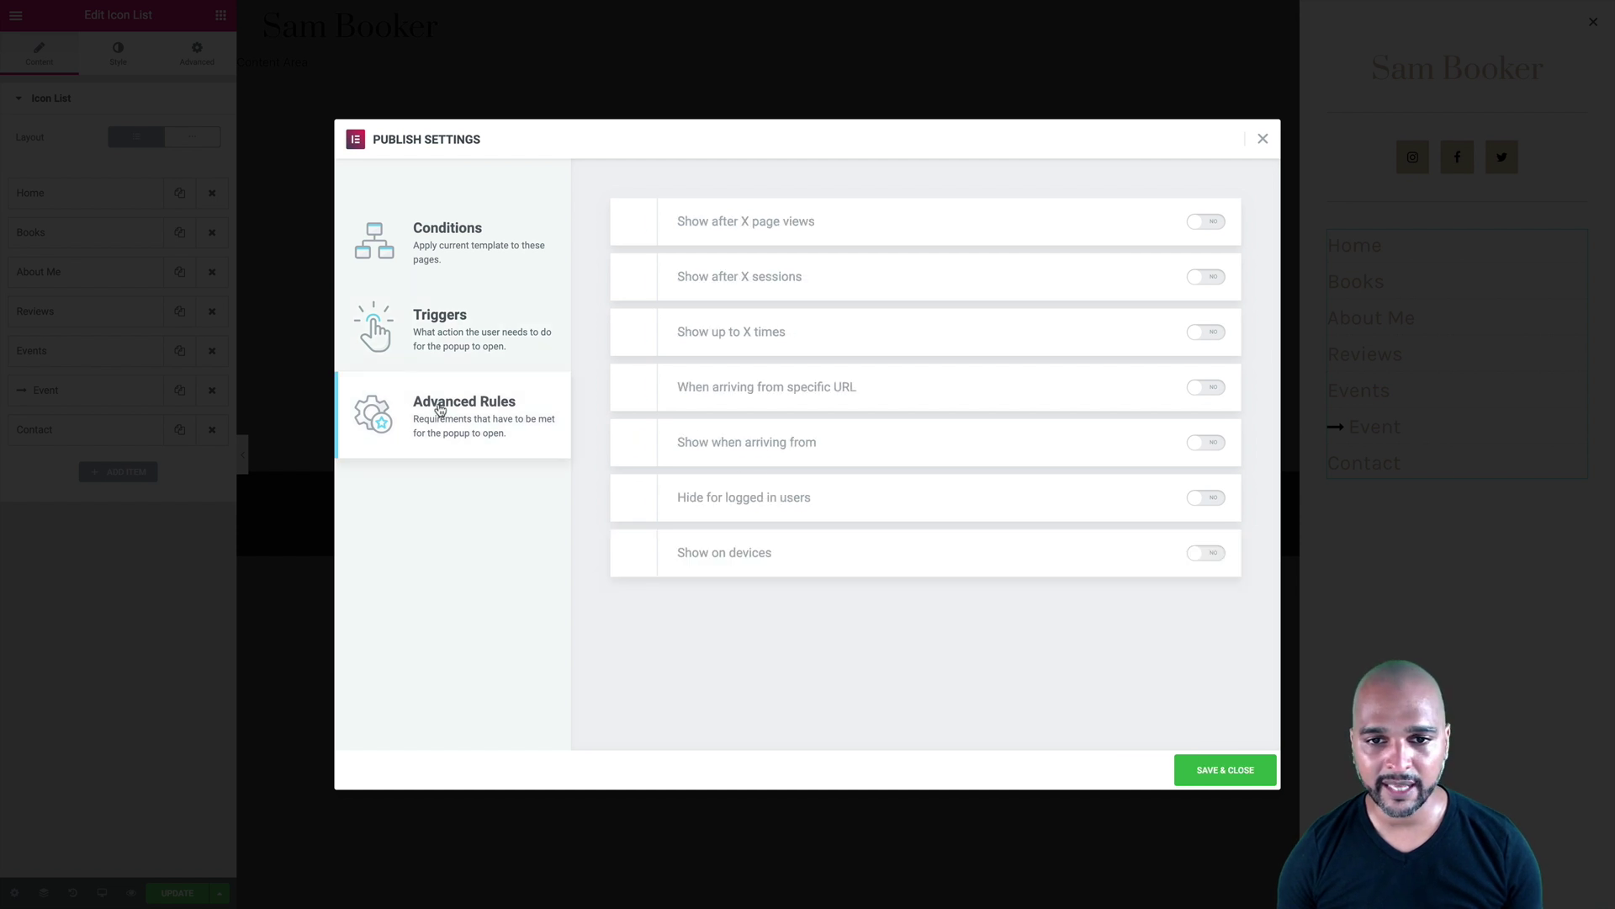
click(1226, 771)
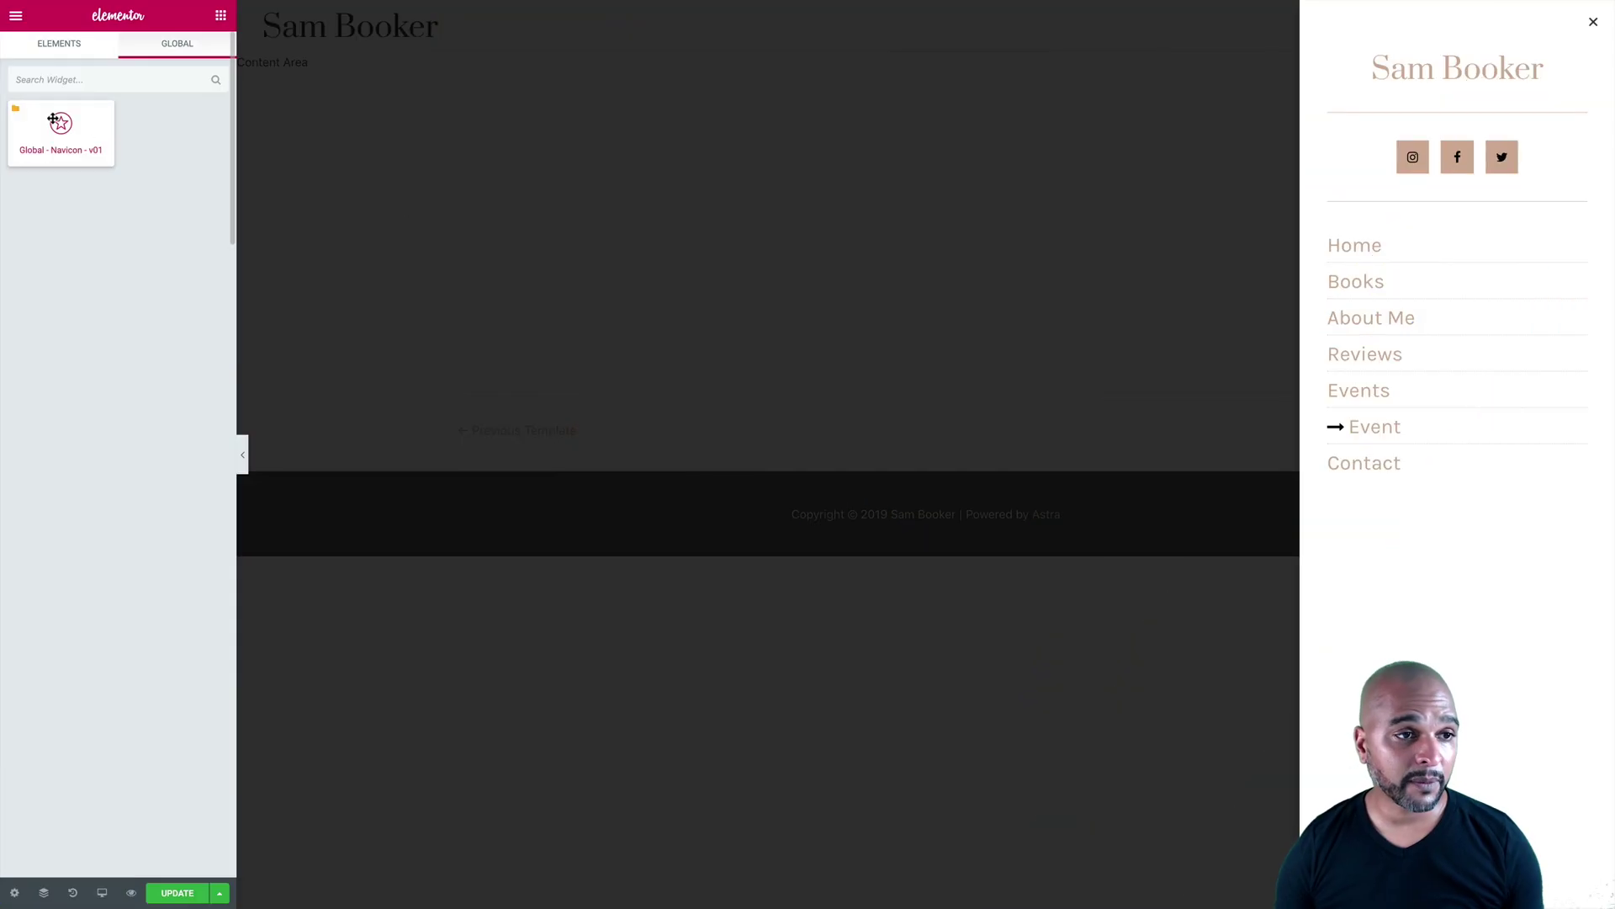
Place the Global - Navicon - v01 widget onto the popup canvas.
drag(59, 126, 1375, 476)
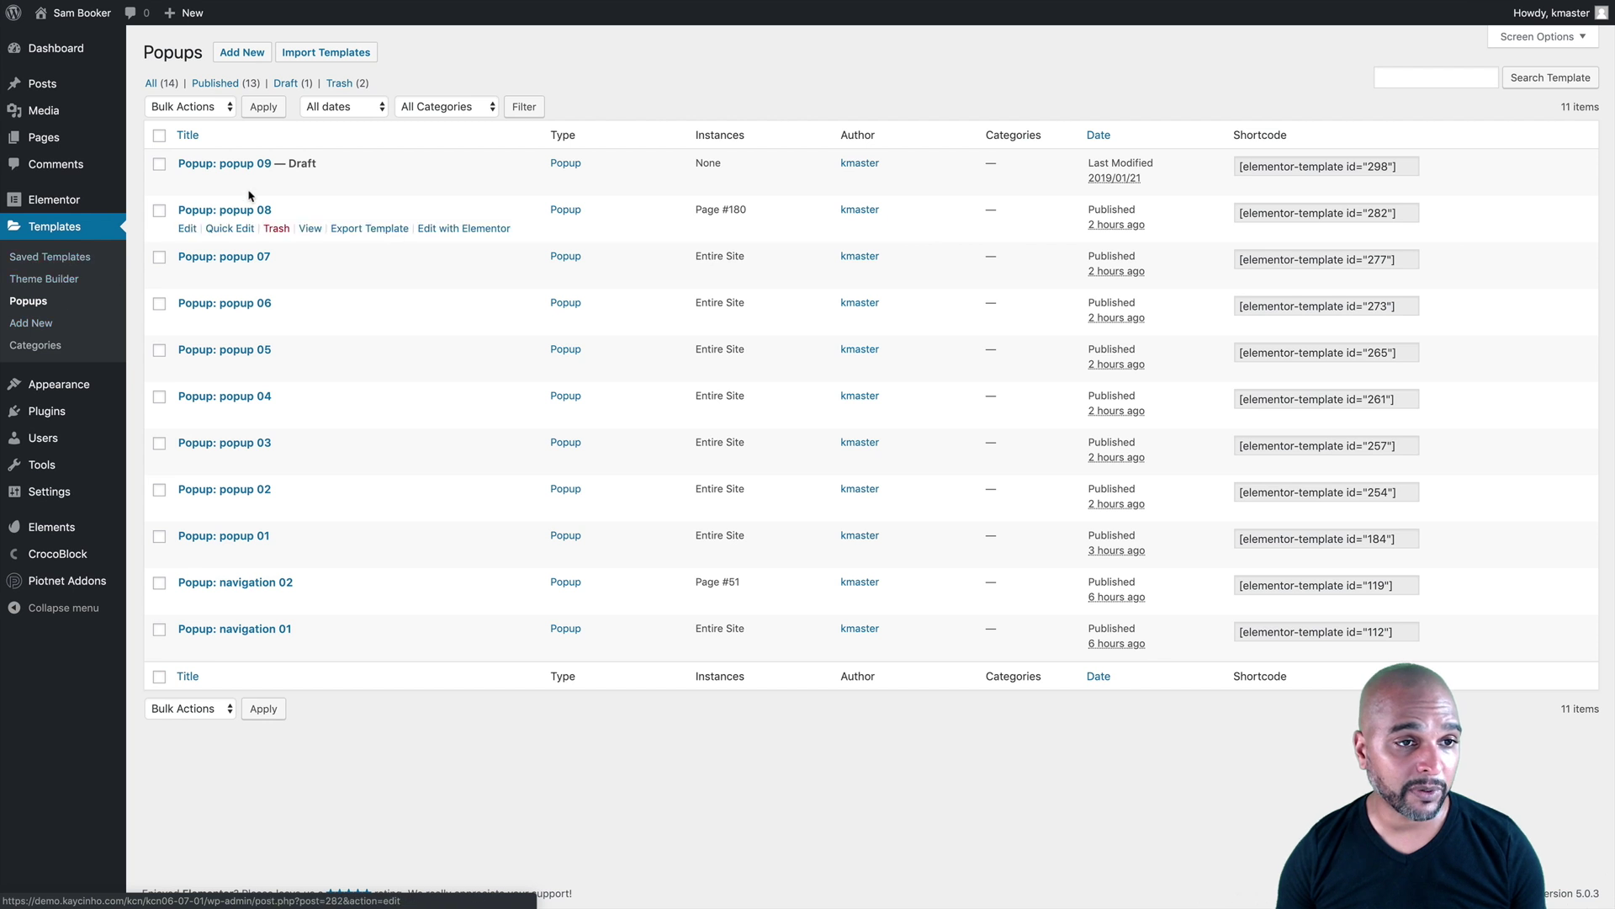
Start a new popup template from the Popups list with Add New.
click(240, 54)
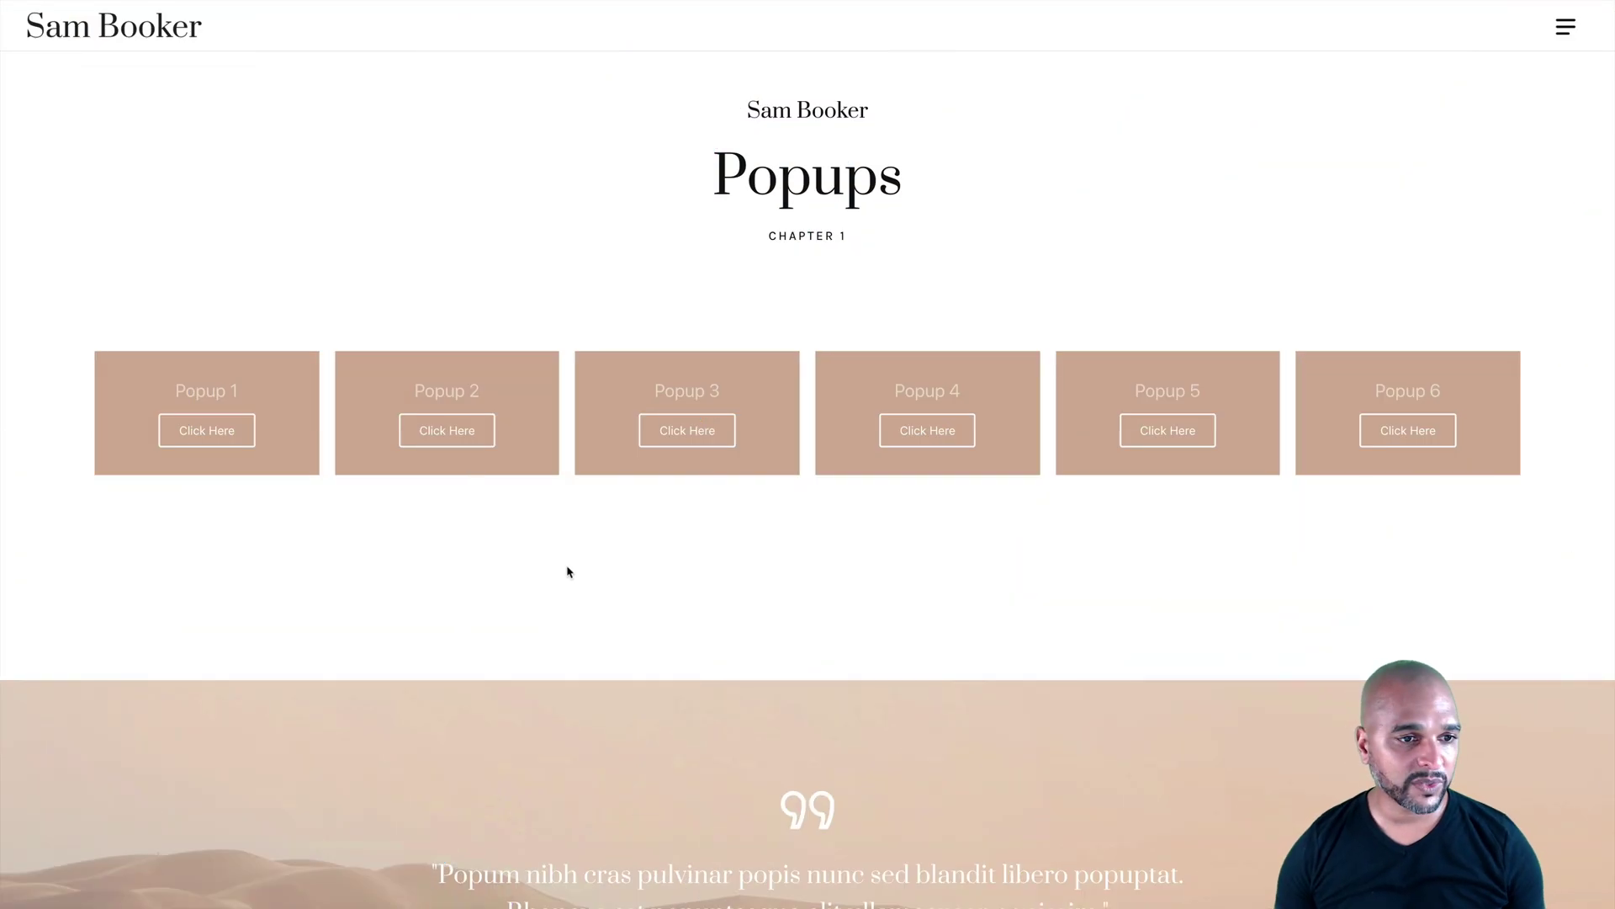
Try Popup 1's announcement, Popup 2's donut sale, Popup 3's subscribe and Popup 4's age-check popups.
click(206, 430)
click(292, 245)
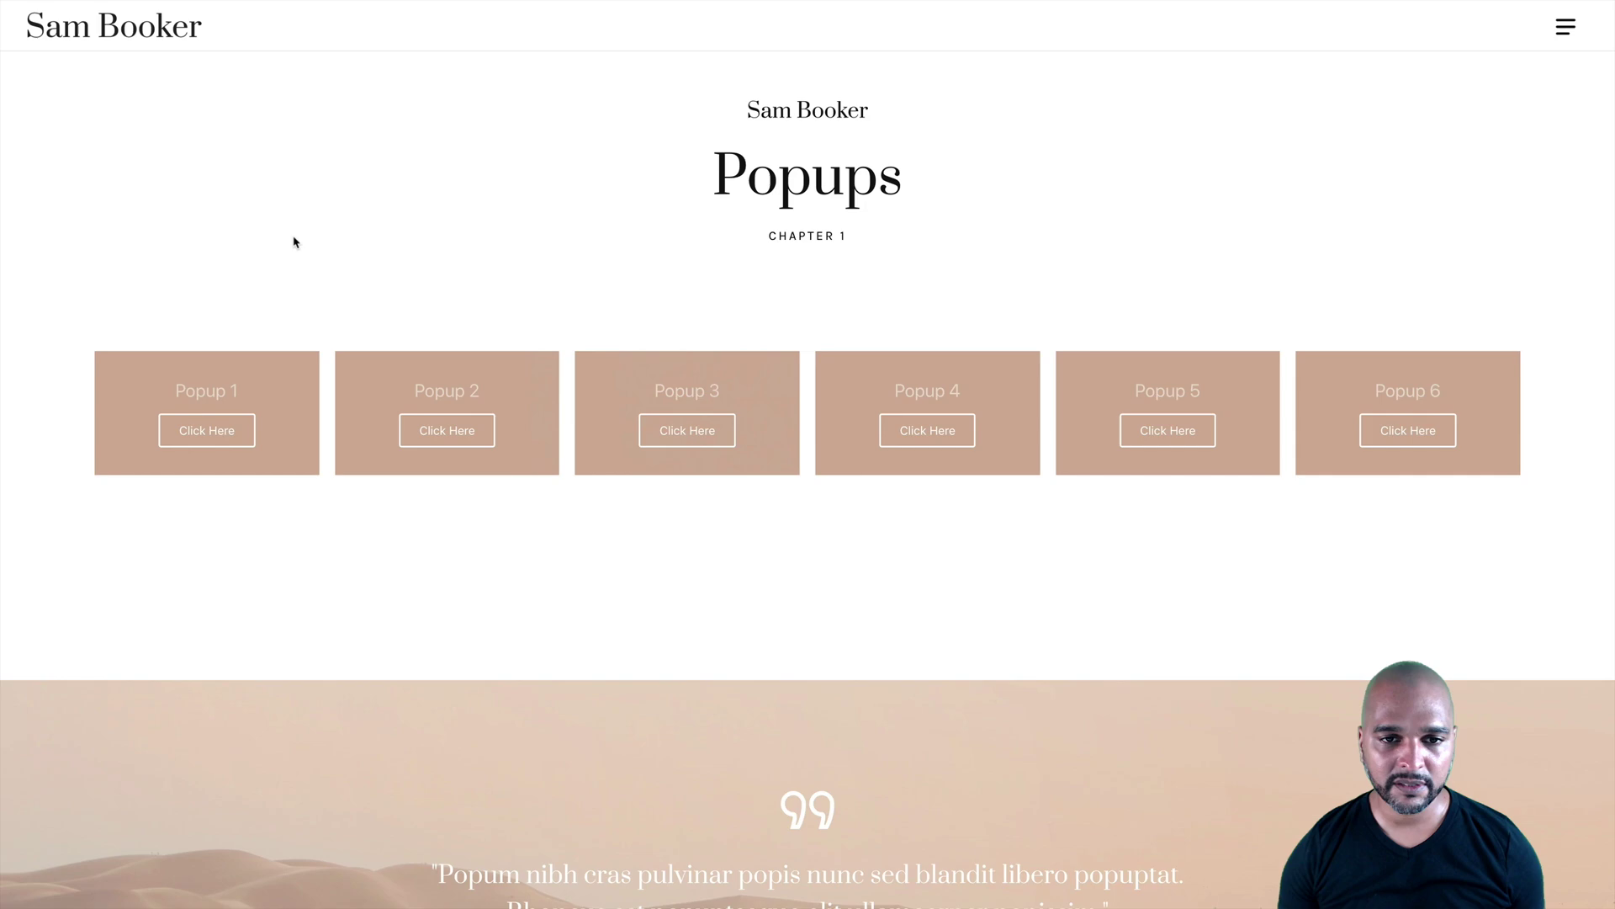
click(454, 436)
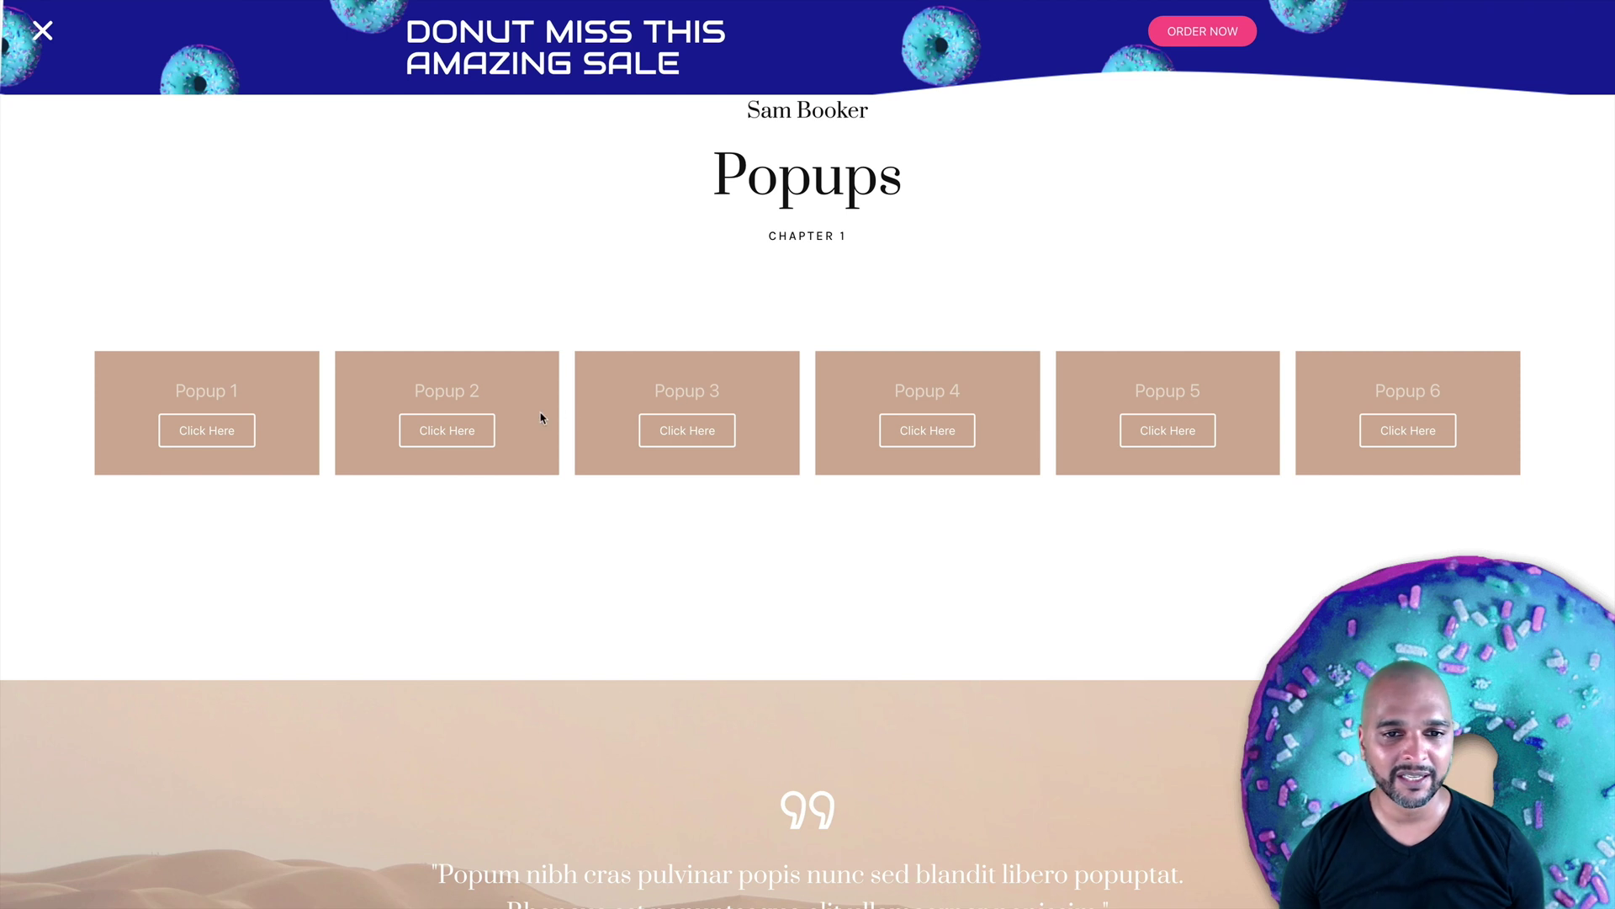
click(686, 422)
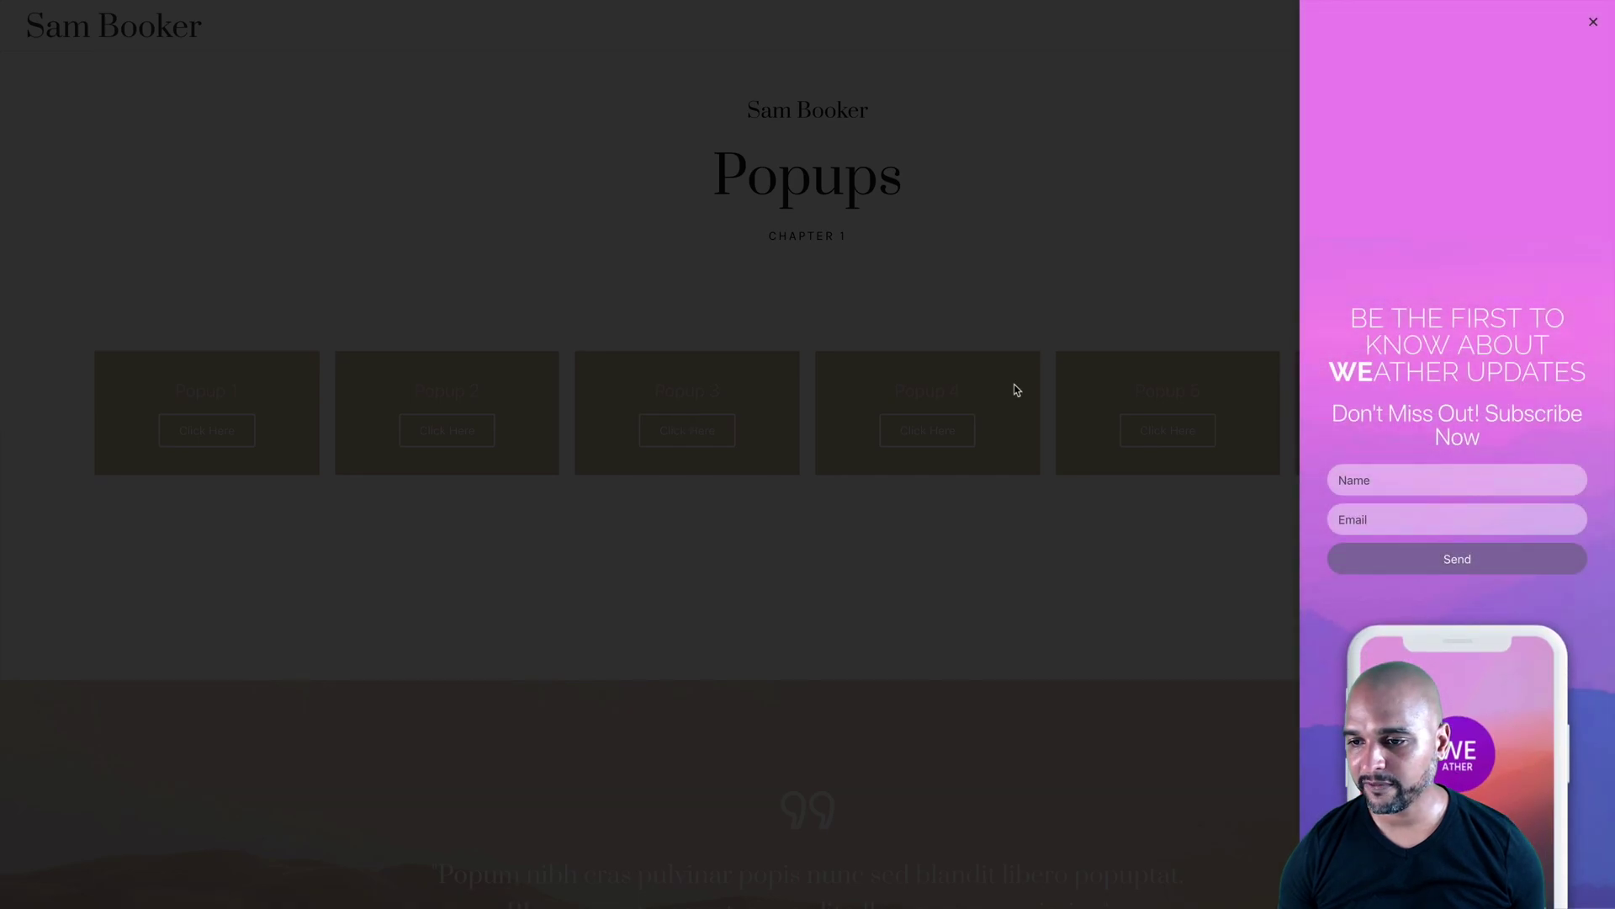
click(699, 295)
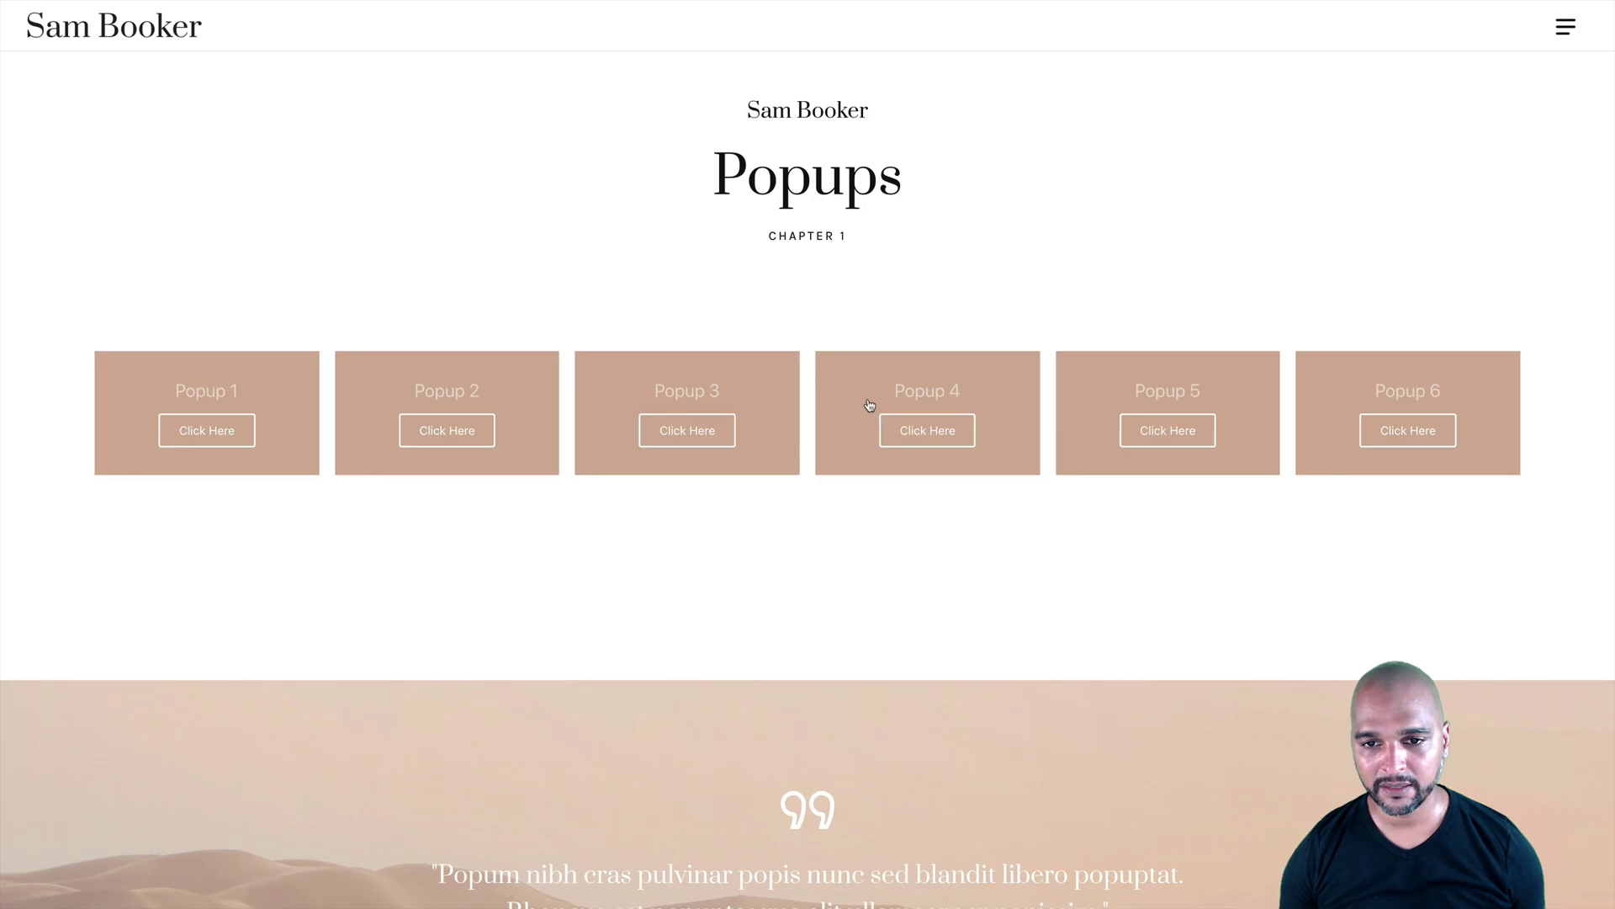
click(928, 433)
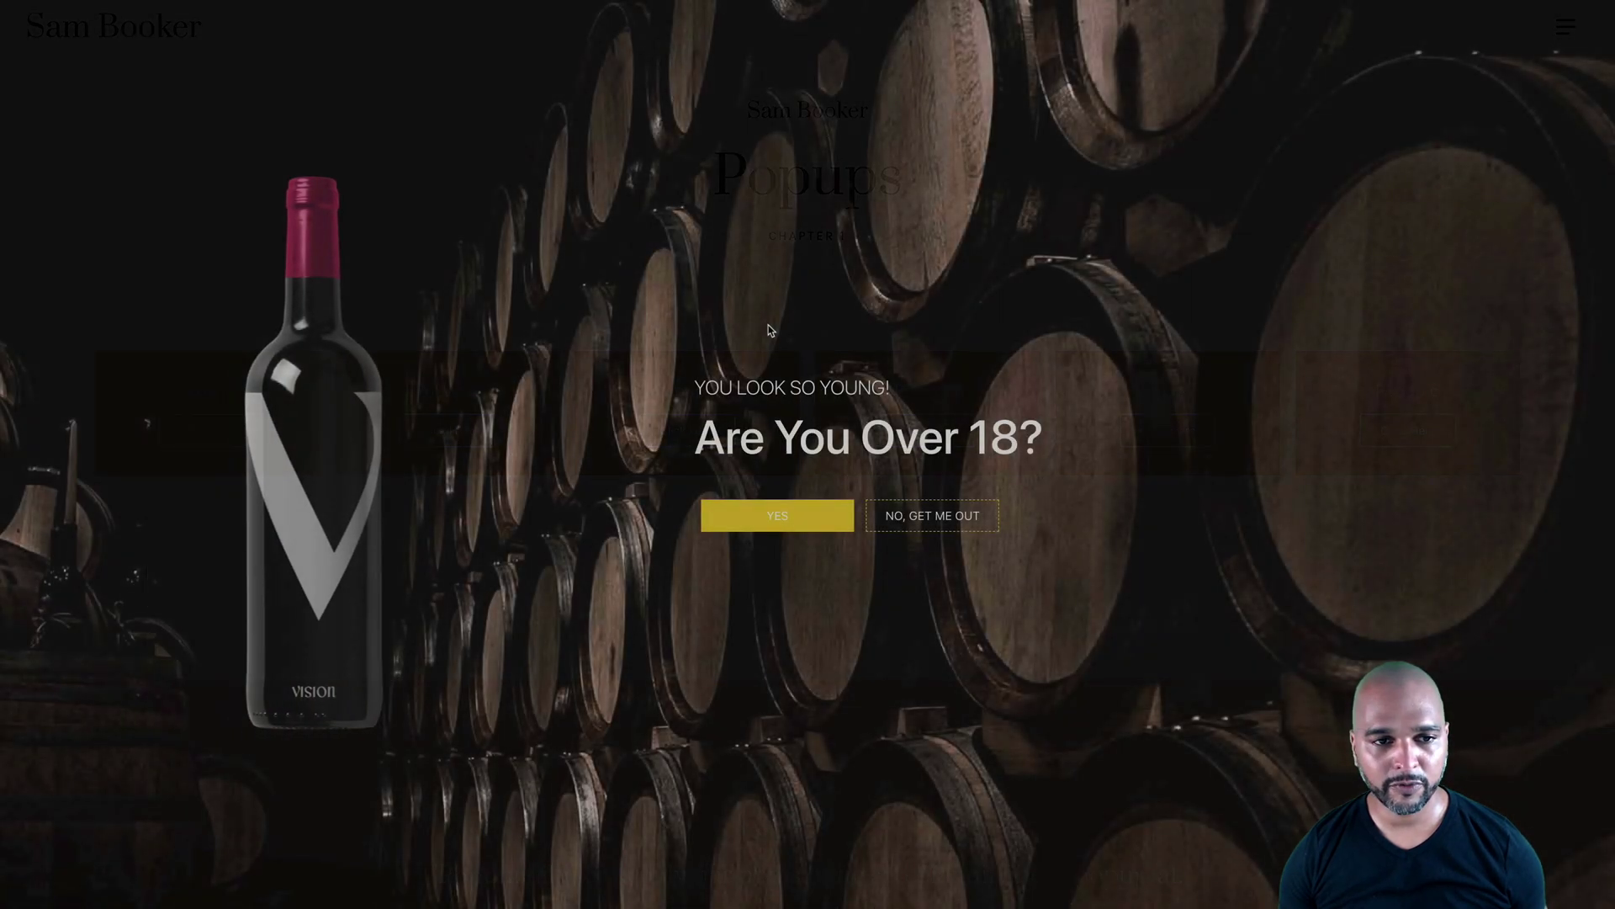
key(Escape)
Open and close Popup 5's login, Popup 6's slide-in menu and the full-screen navigation menu.
click(1183, 434)
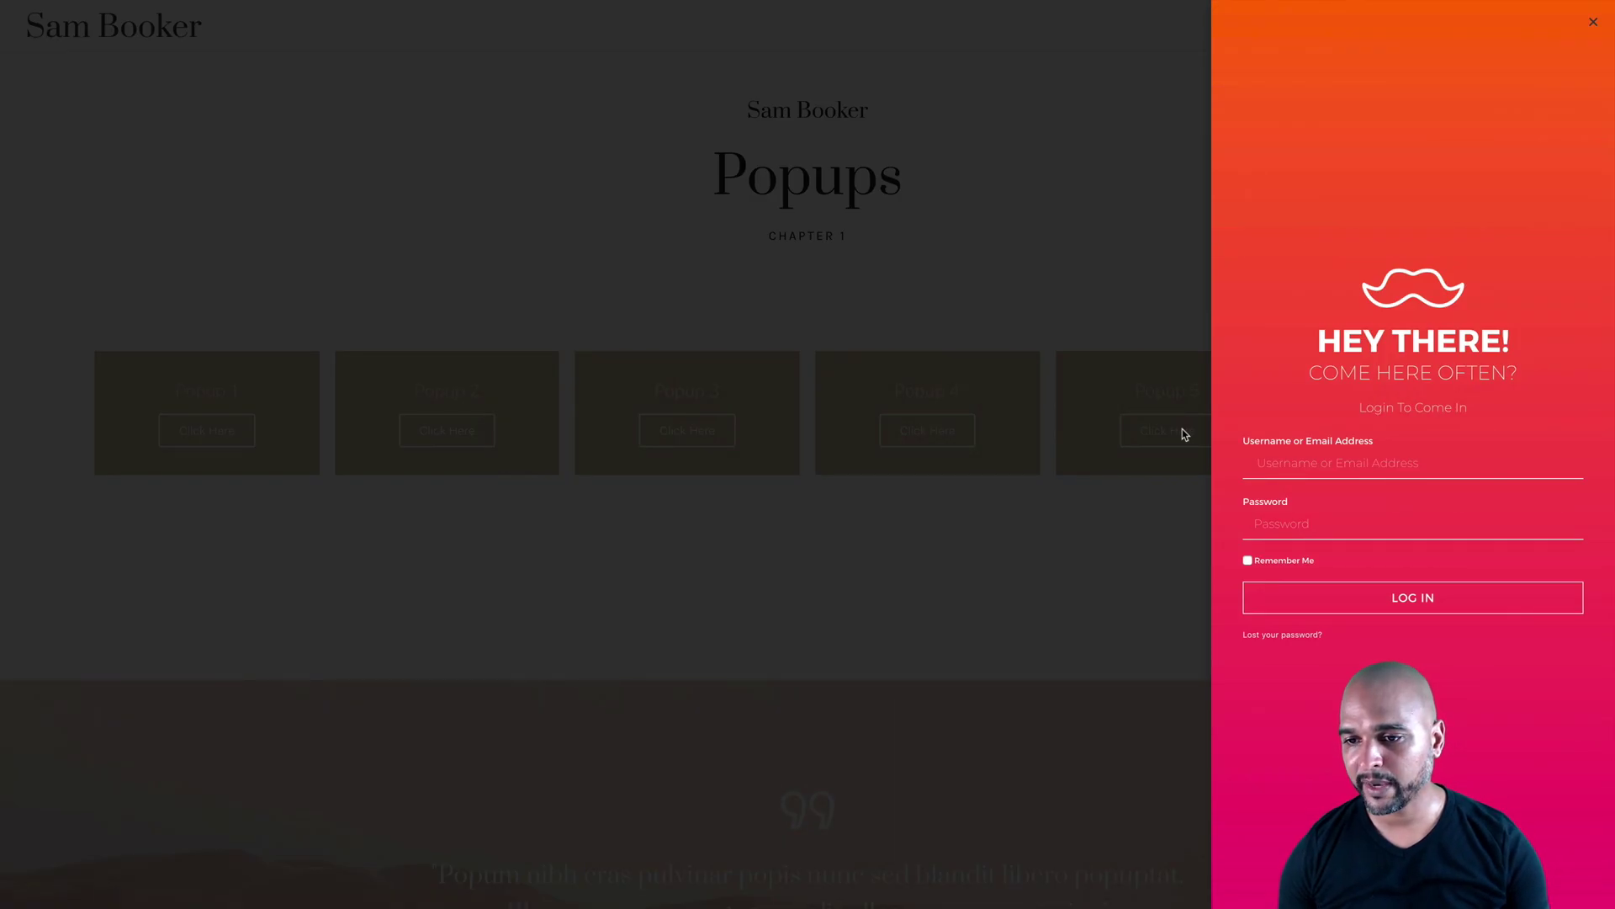
key(Escape)
click(1400, 437)
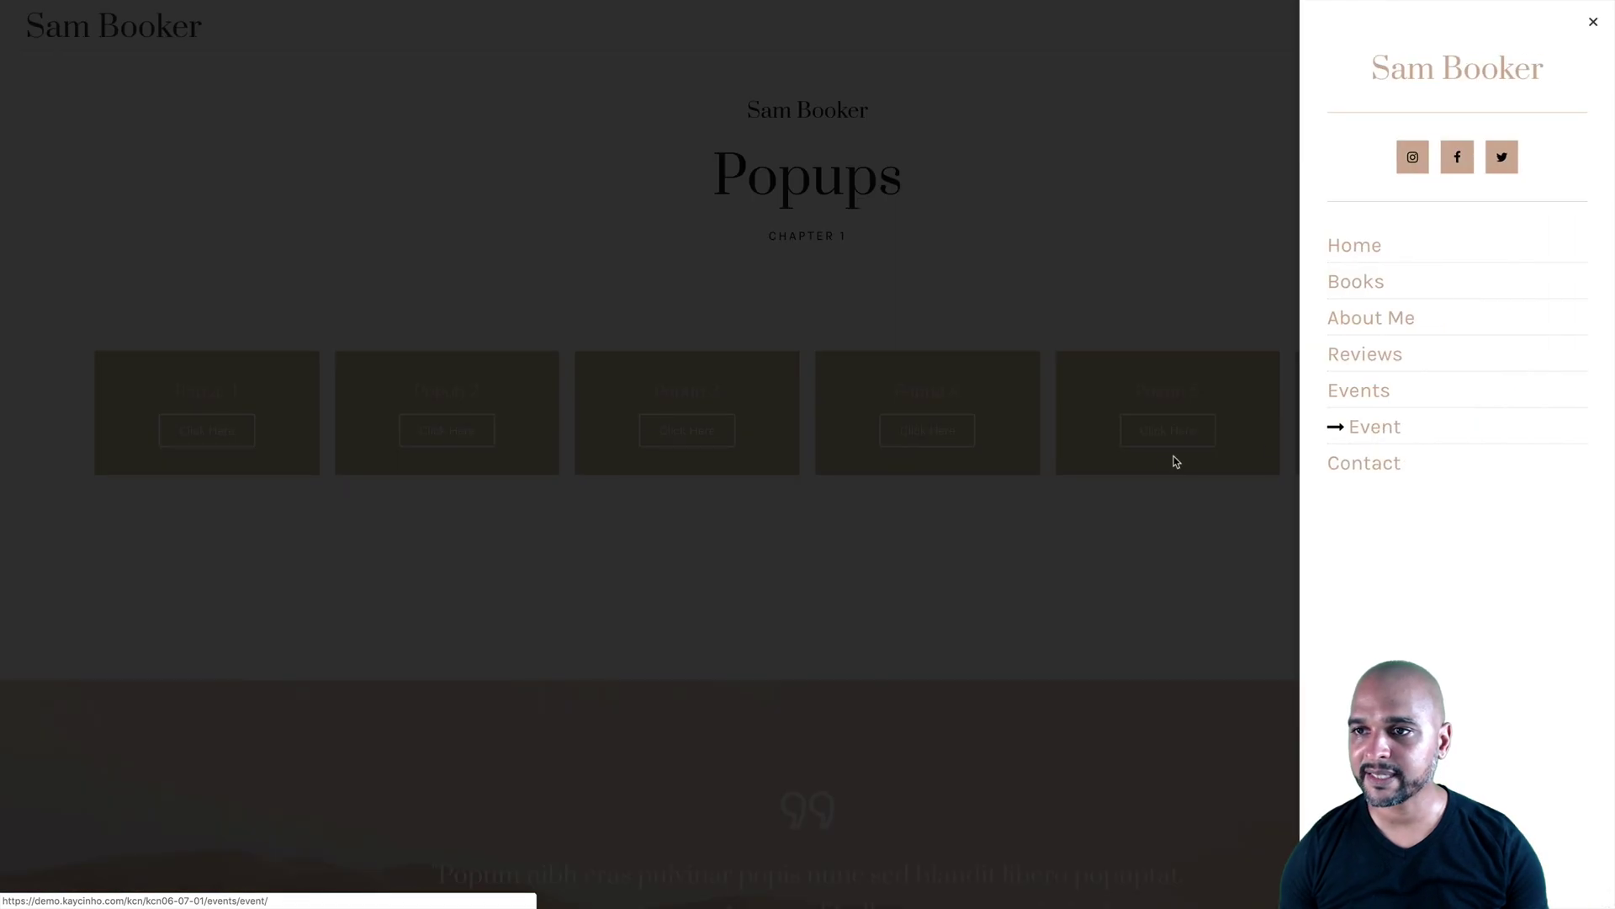
click(1169, 598)
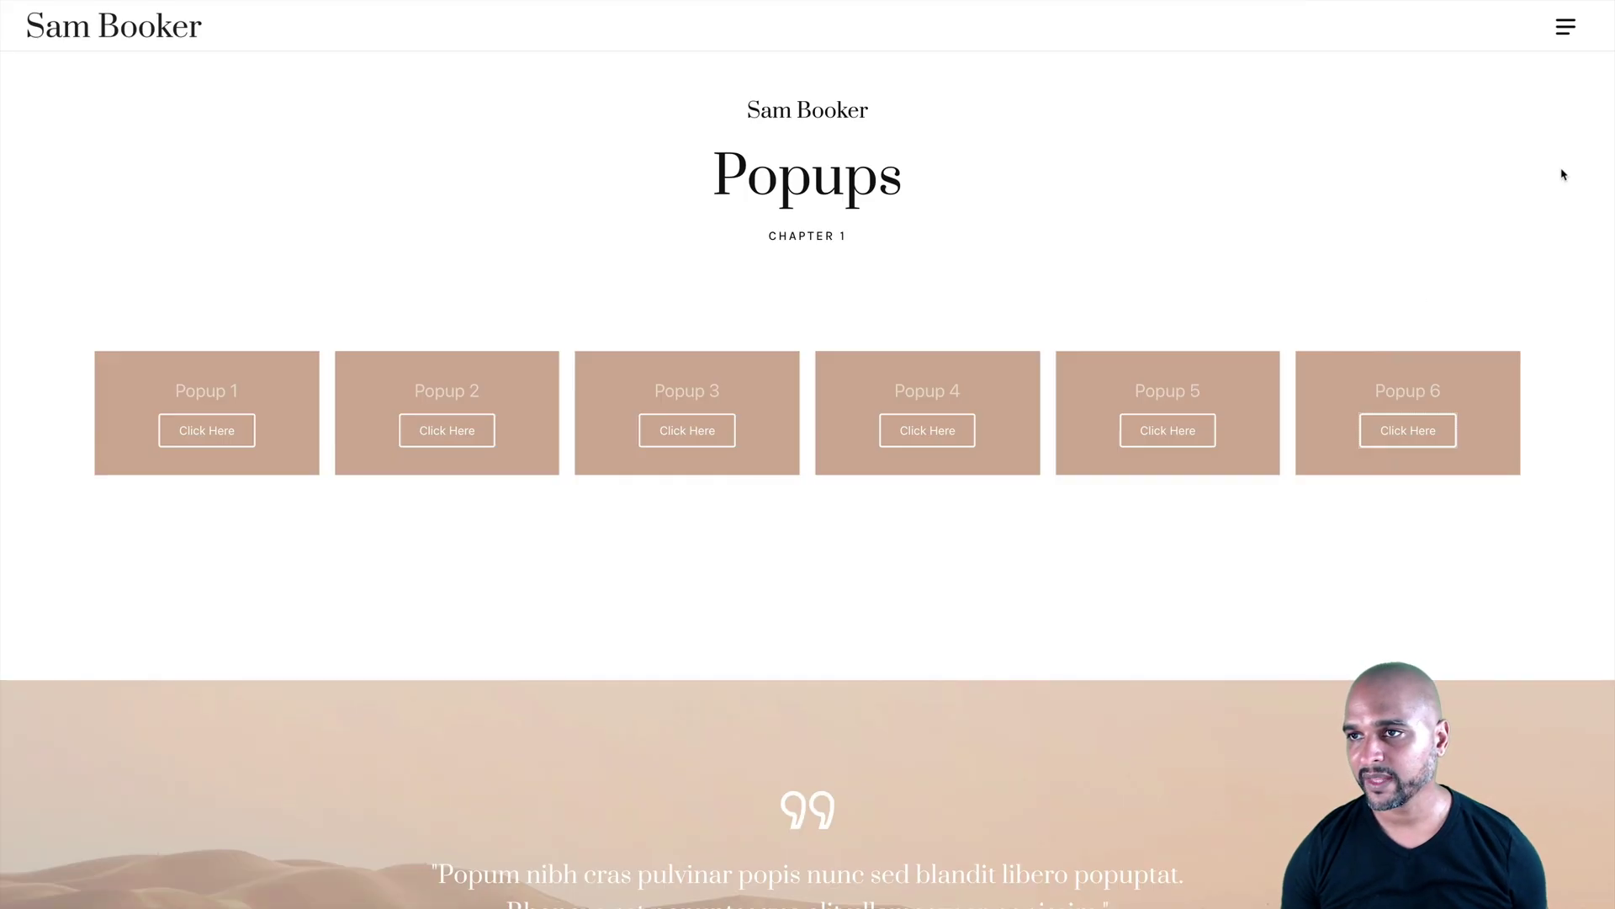
click(1566, 28)
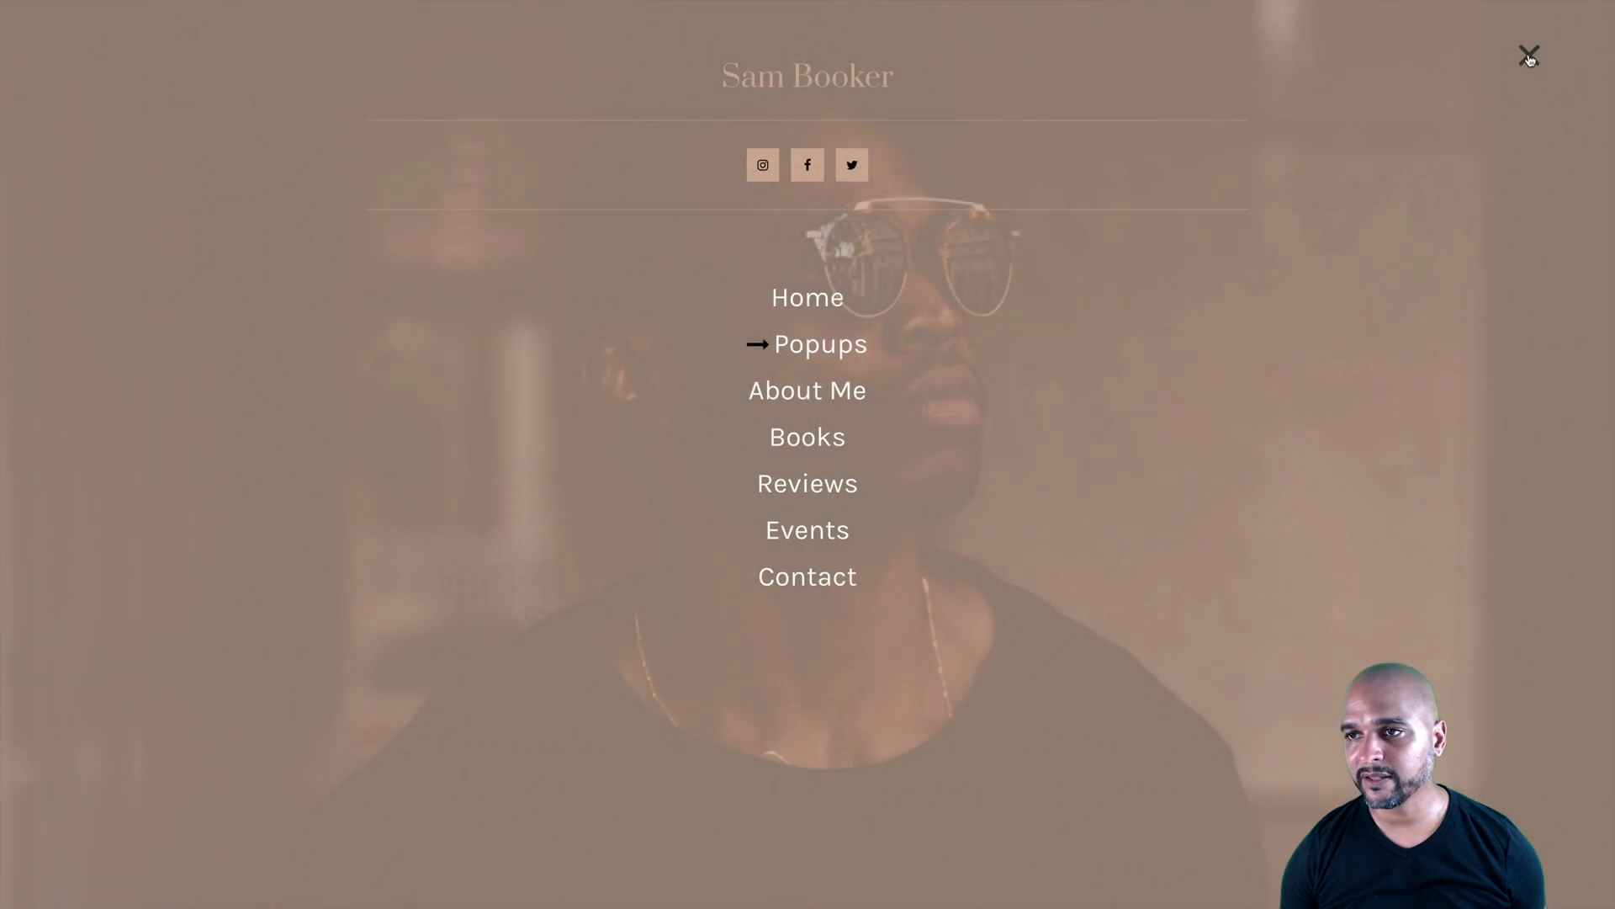
click(1530, 56)
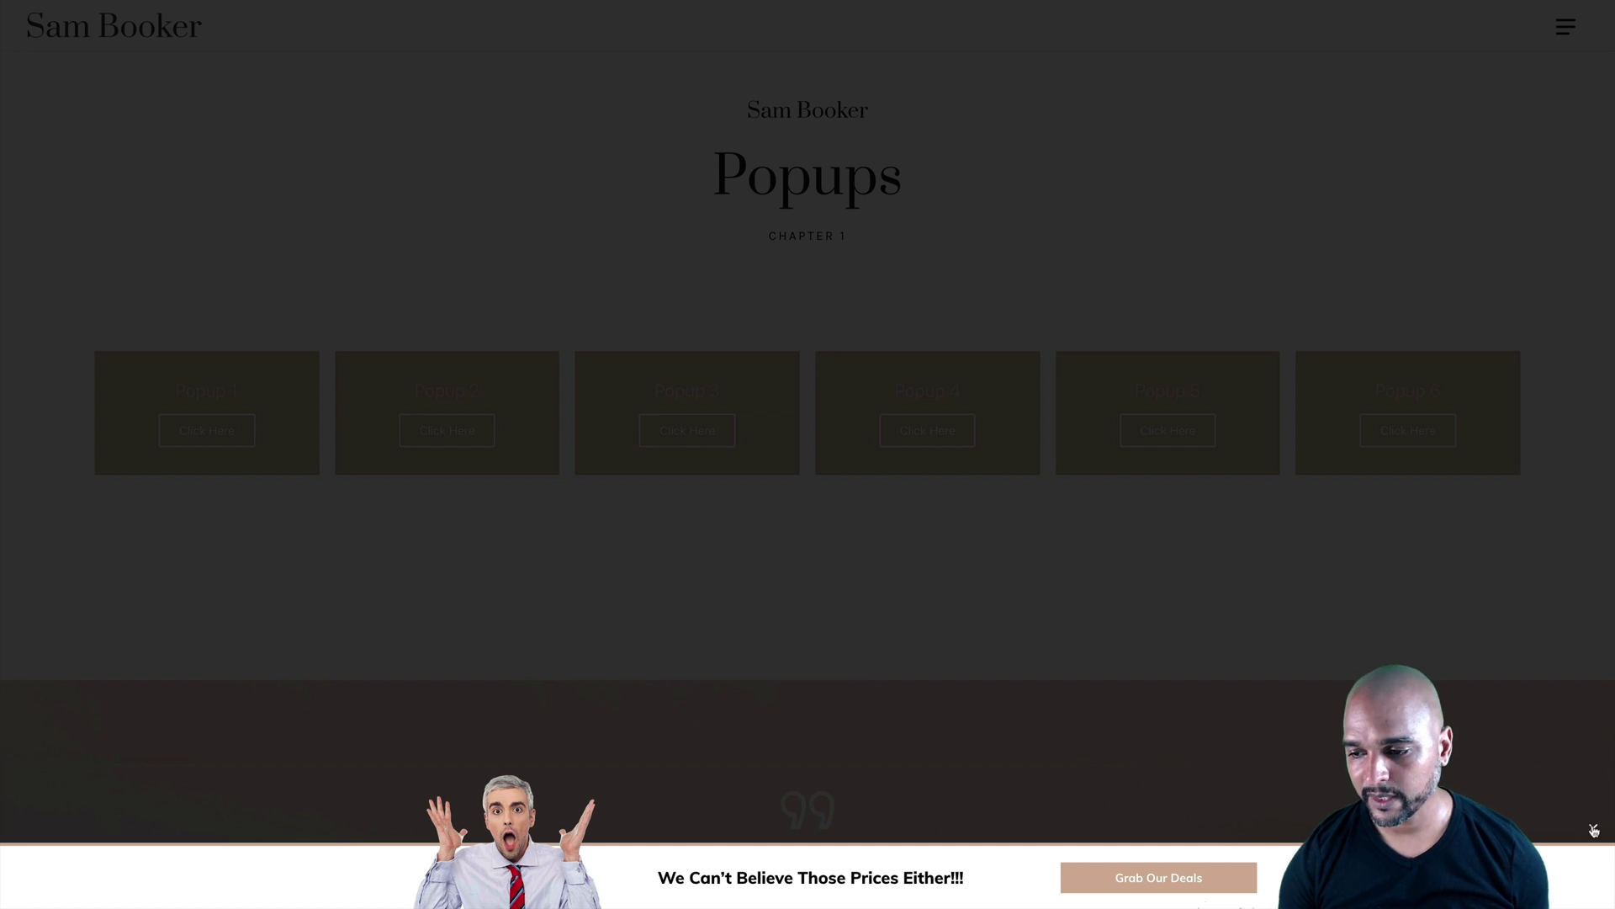
Scroll down through the Sam Booker demo home page.
scroll(1336, 733, down, 7)
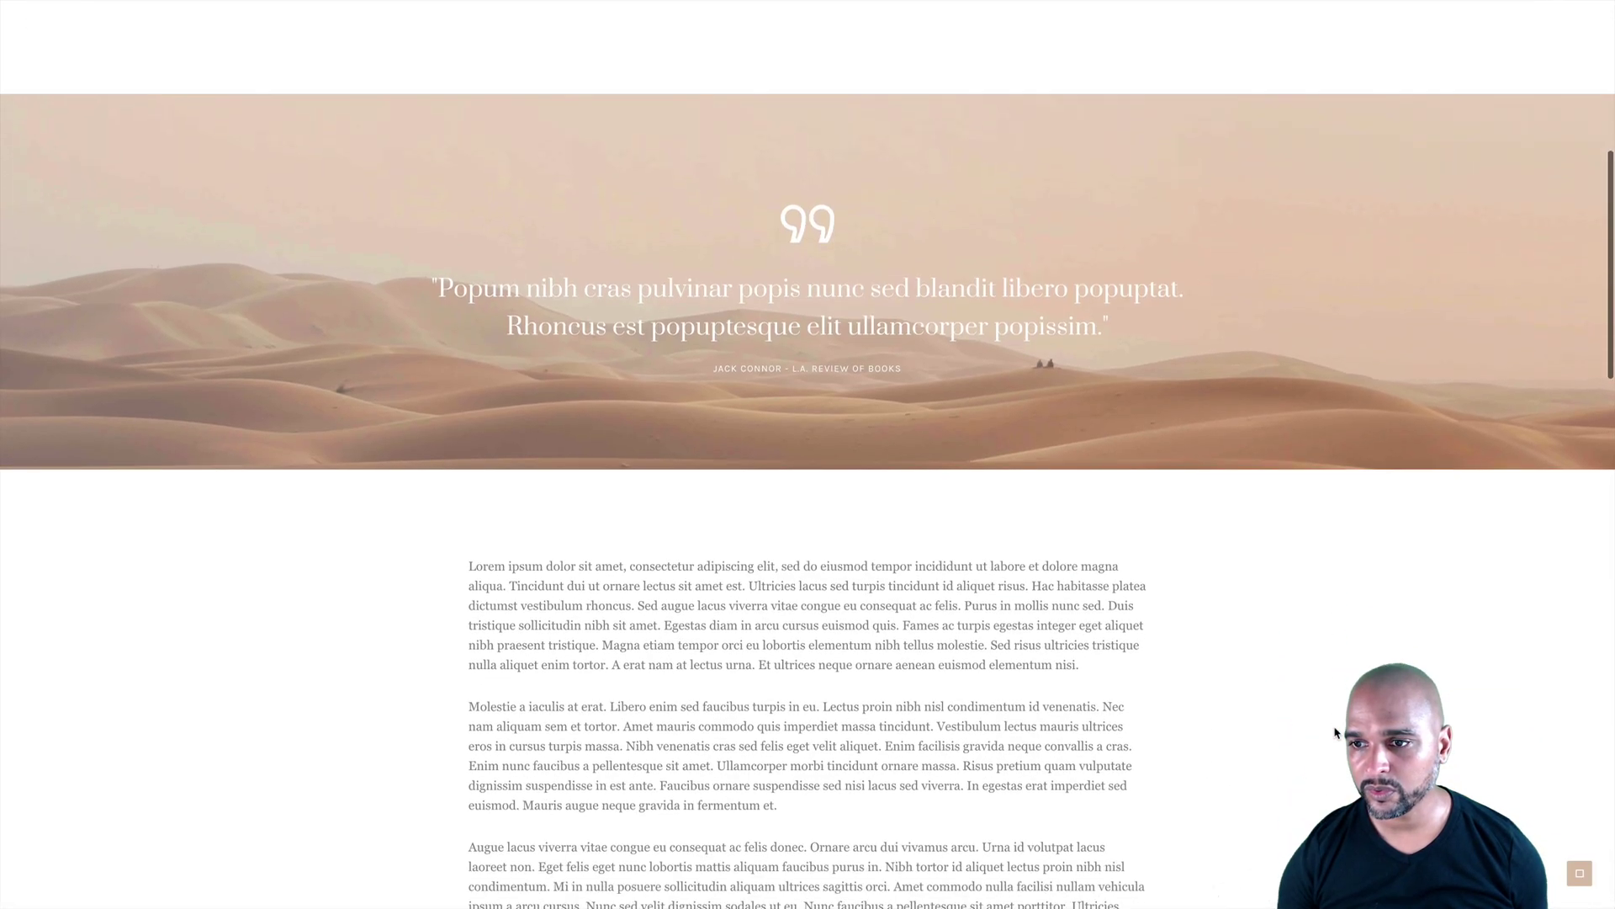
scroll(1336, 733, down, 15)
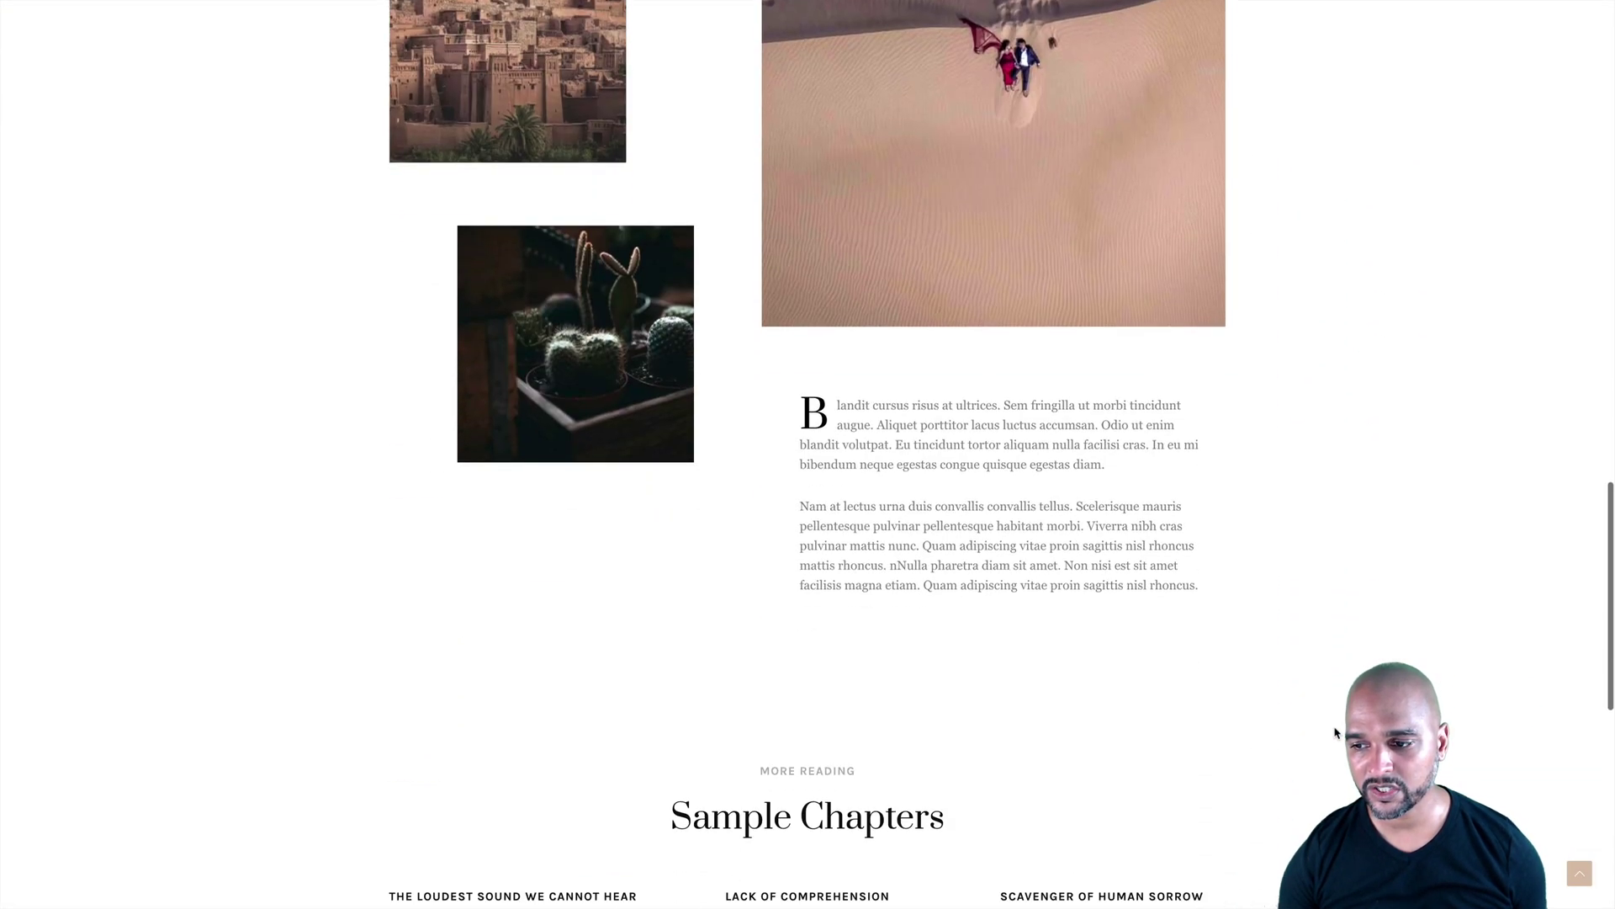
scroll(1334, 733, down, 5)
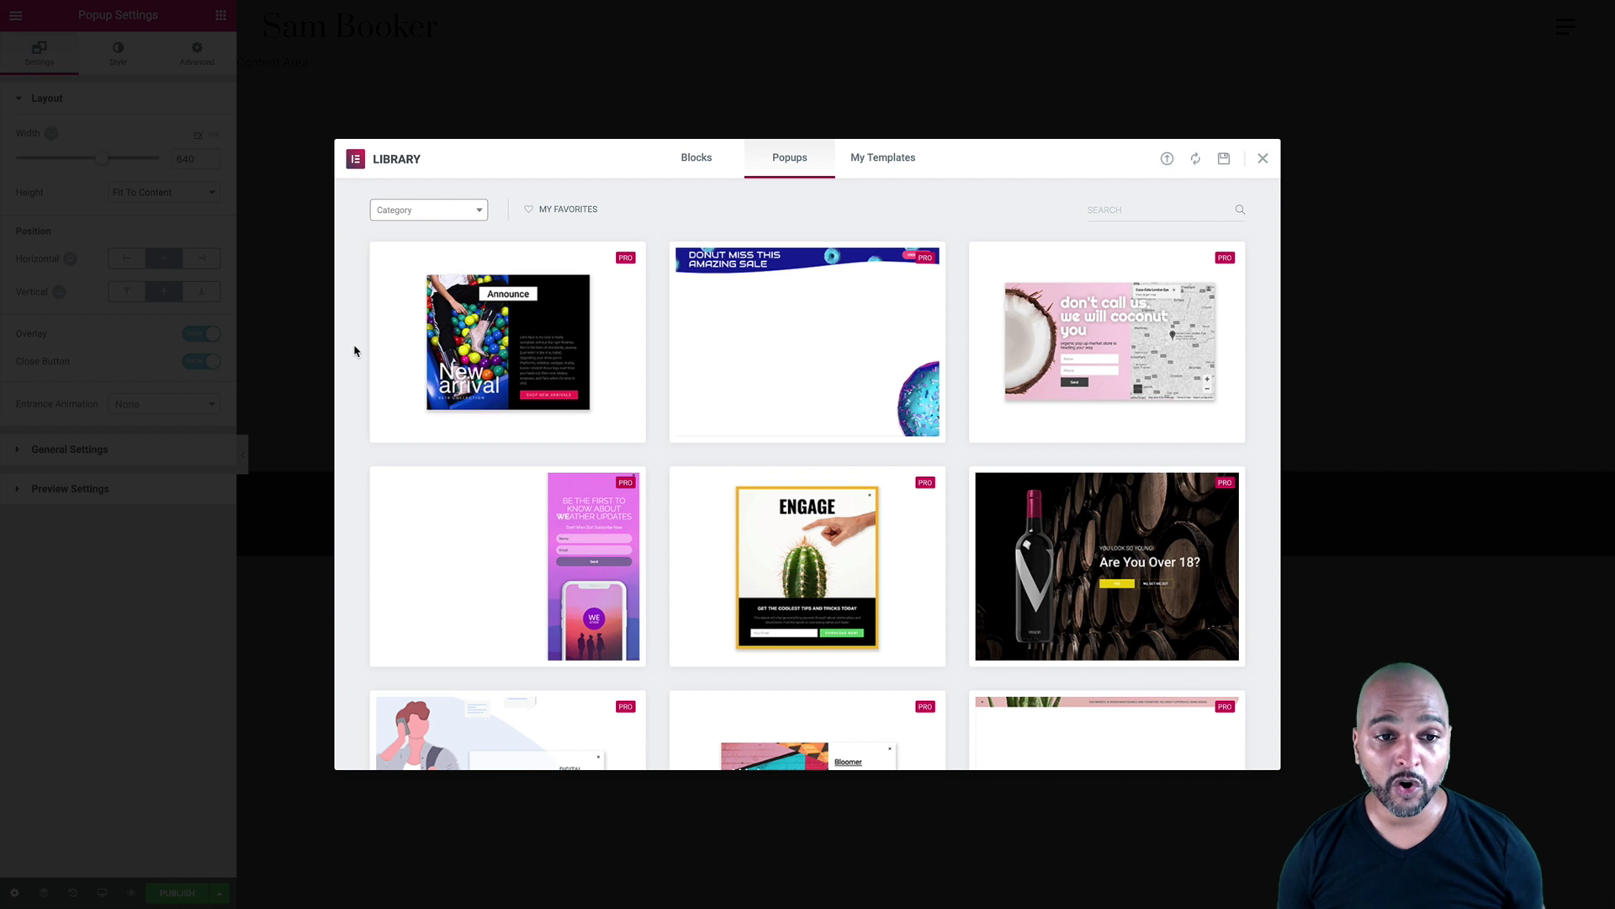
Scroll the Library's Popups designs and insert the pink 'Let's Talk' template.
mouse_move(461, 432)
scroll(461, 432, down, 5)
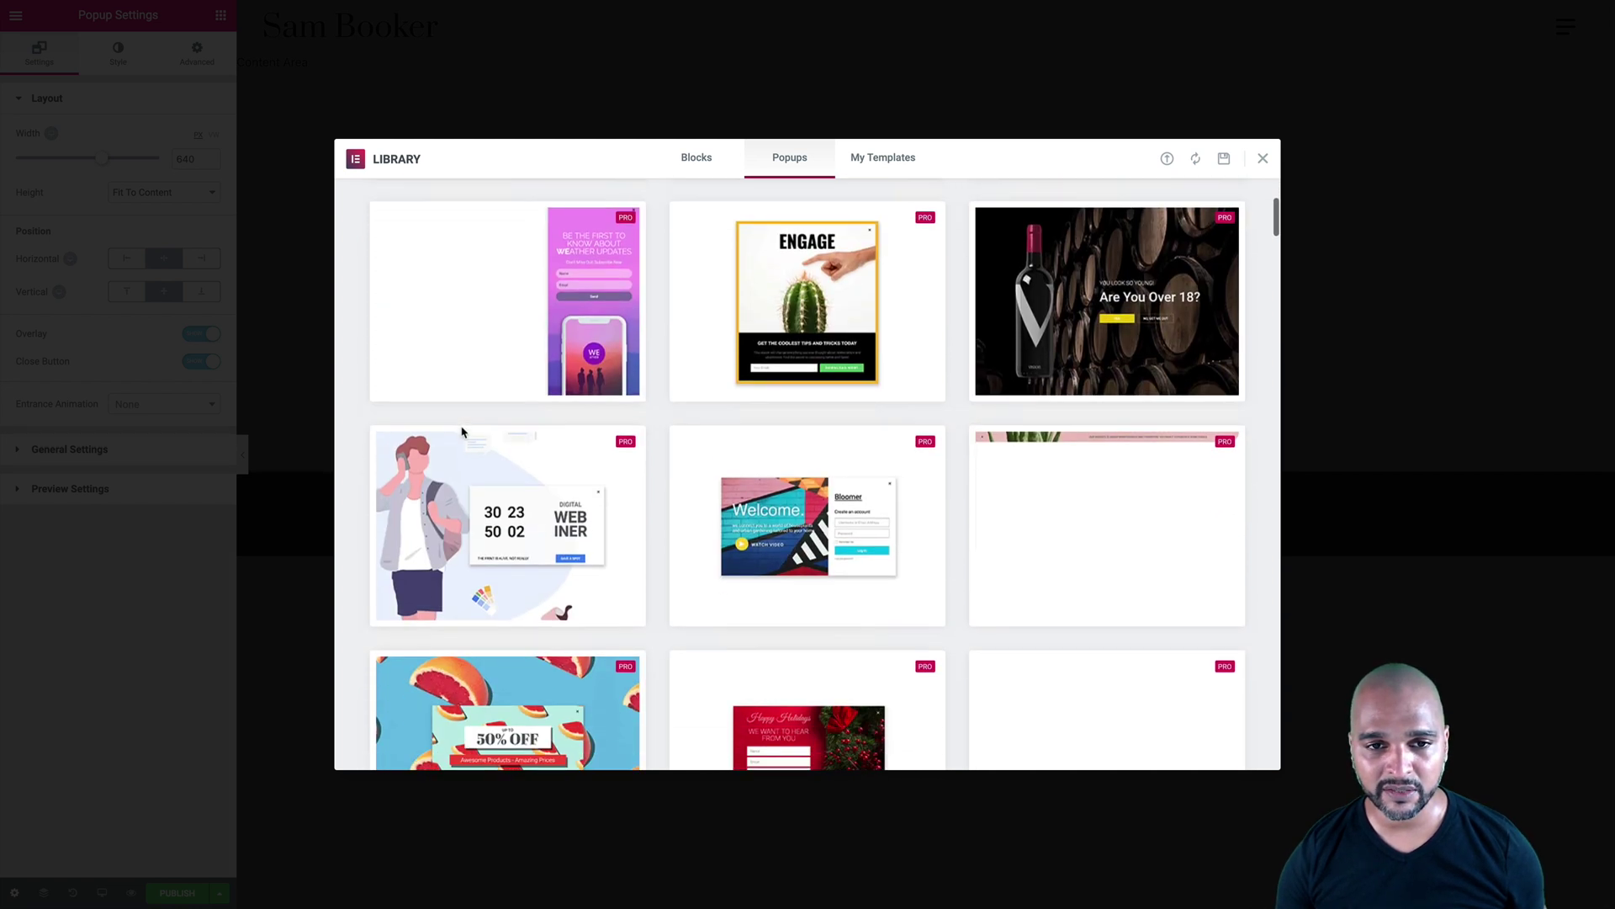
scroll(461, 432, down, 6)
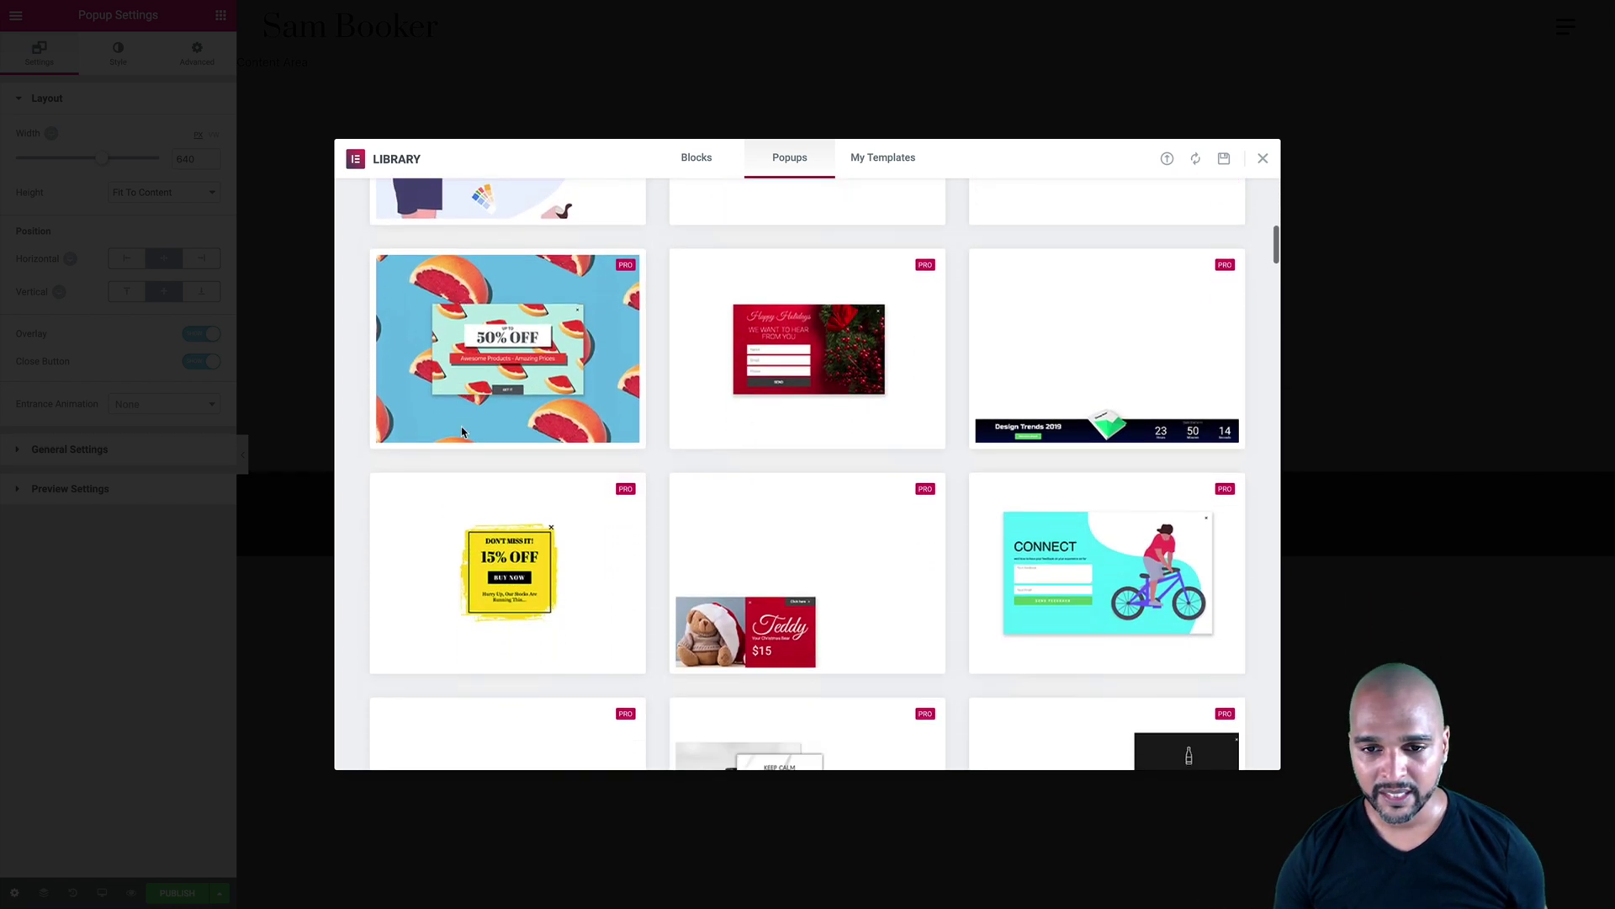
scroll(461, 431, down, 4)
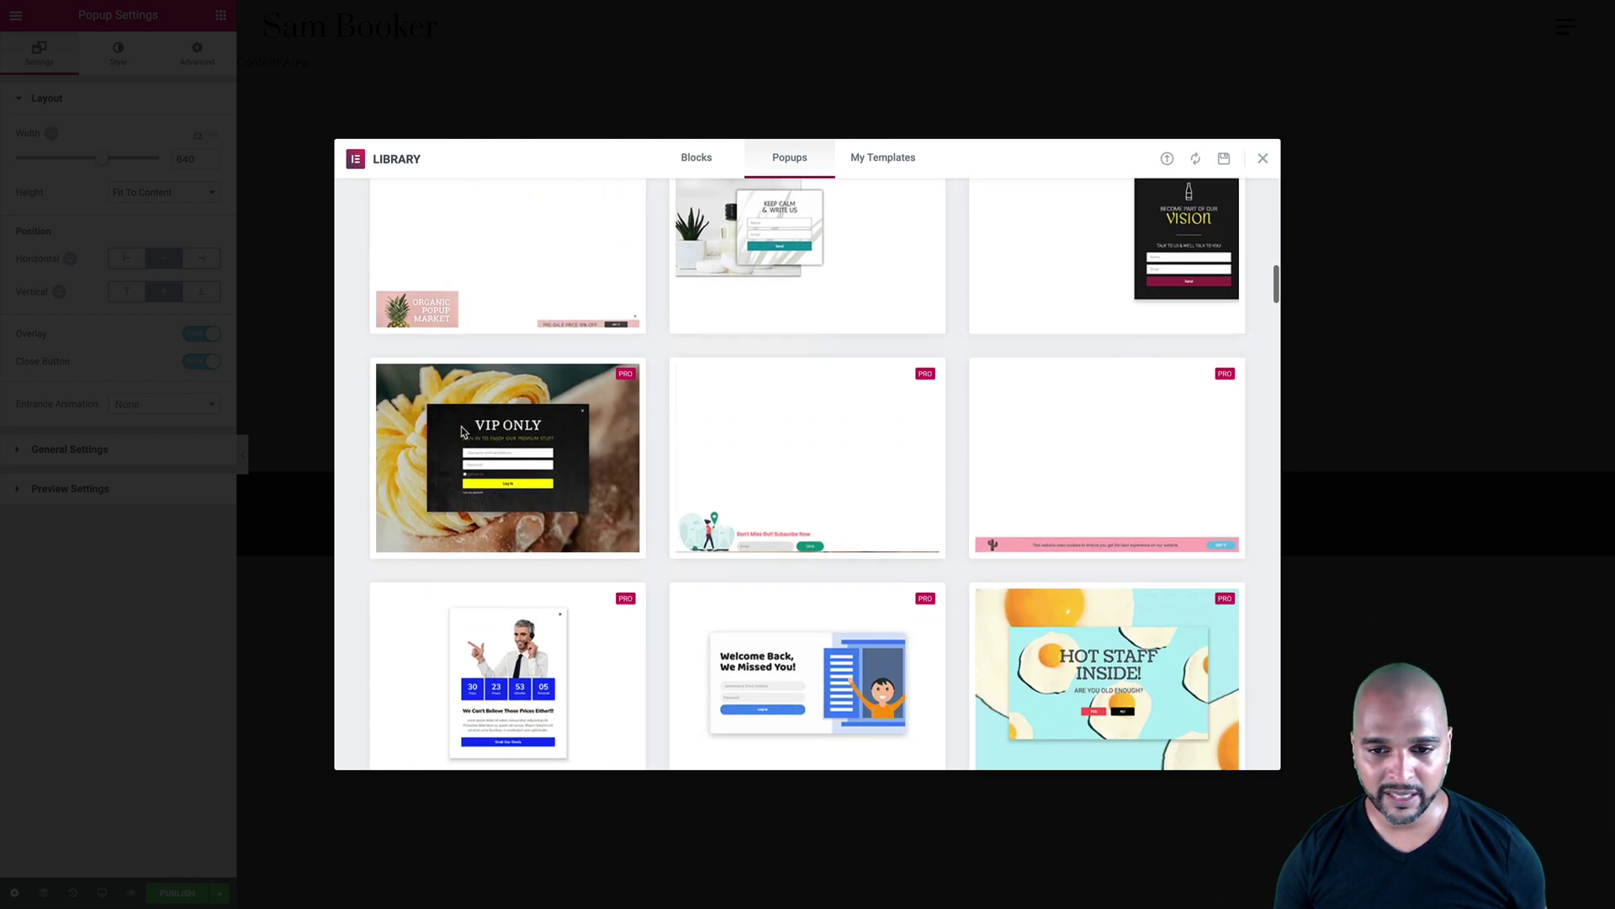
scroll(461, 432, down, 3)
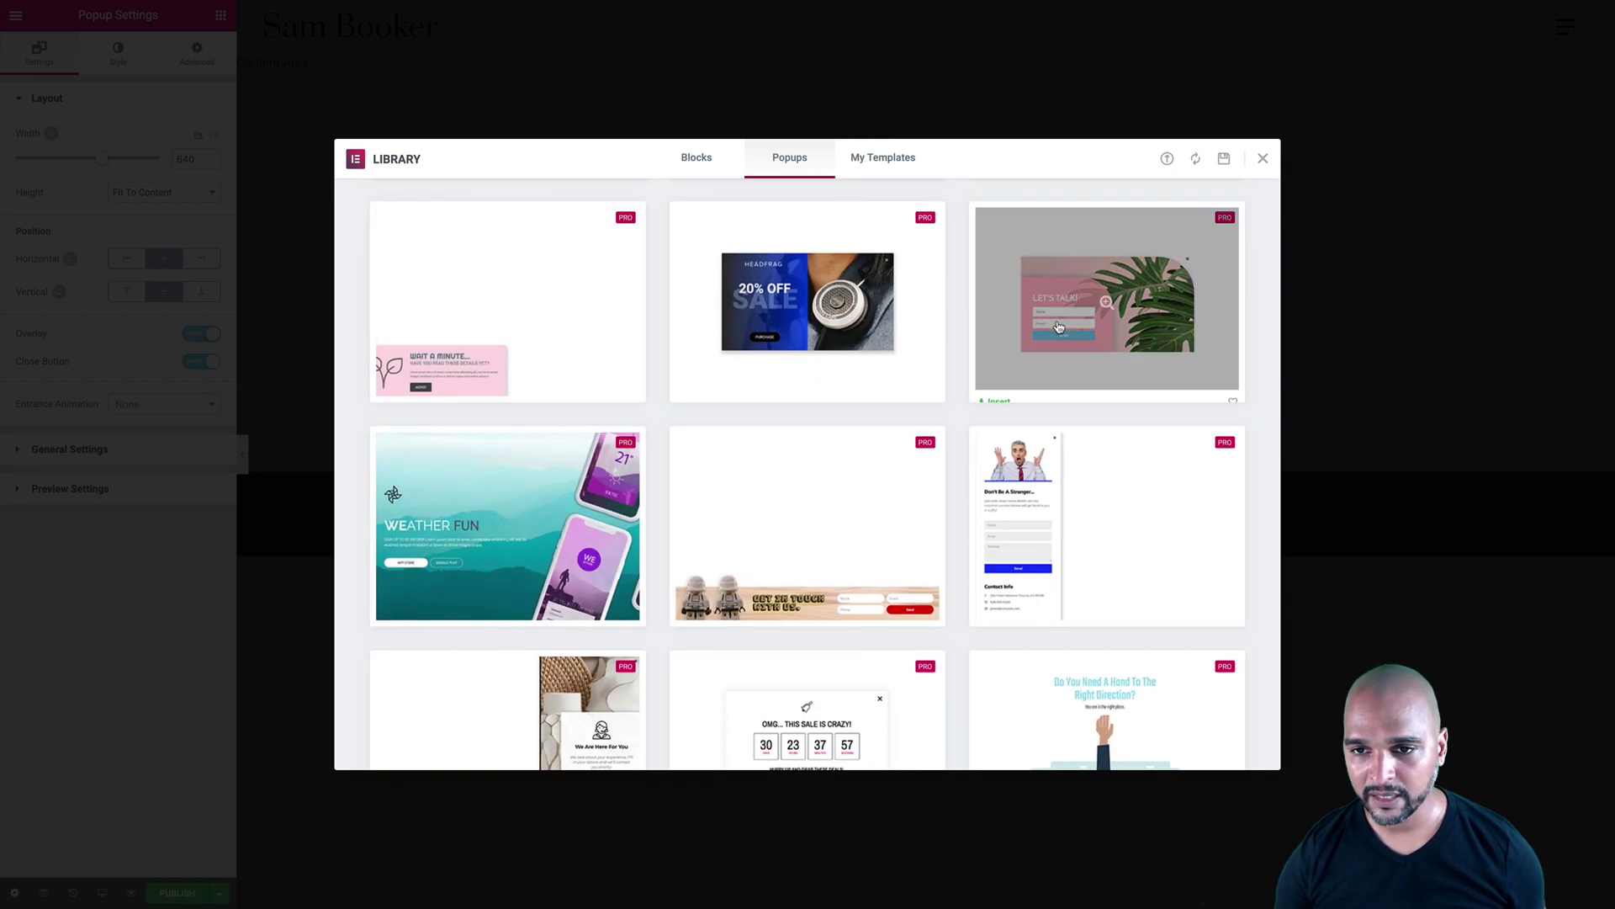
click(1002, 392)
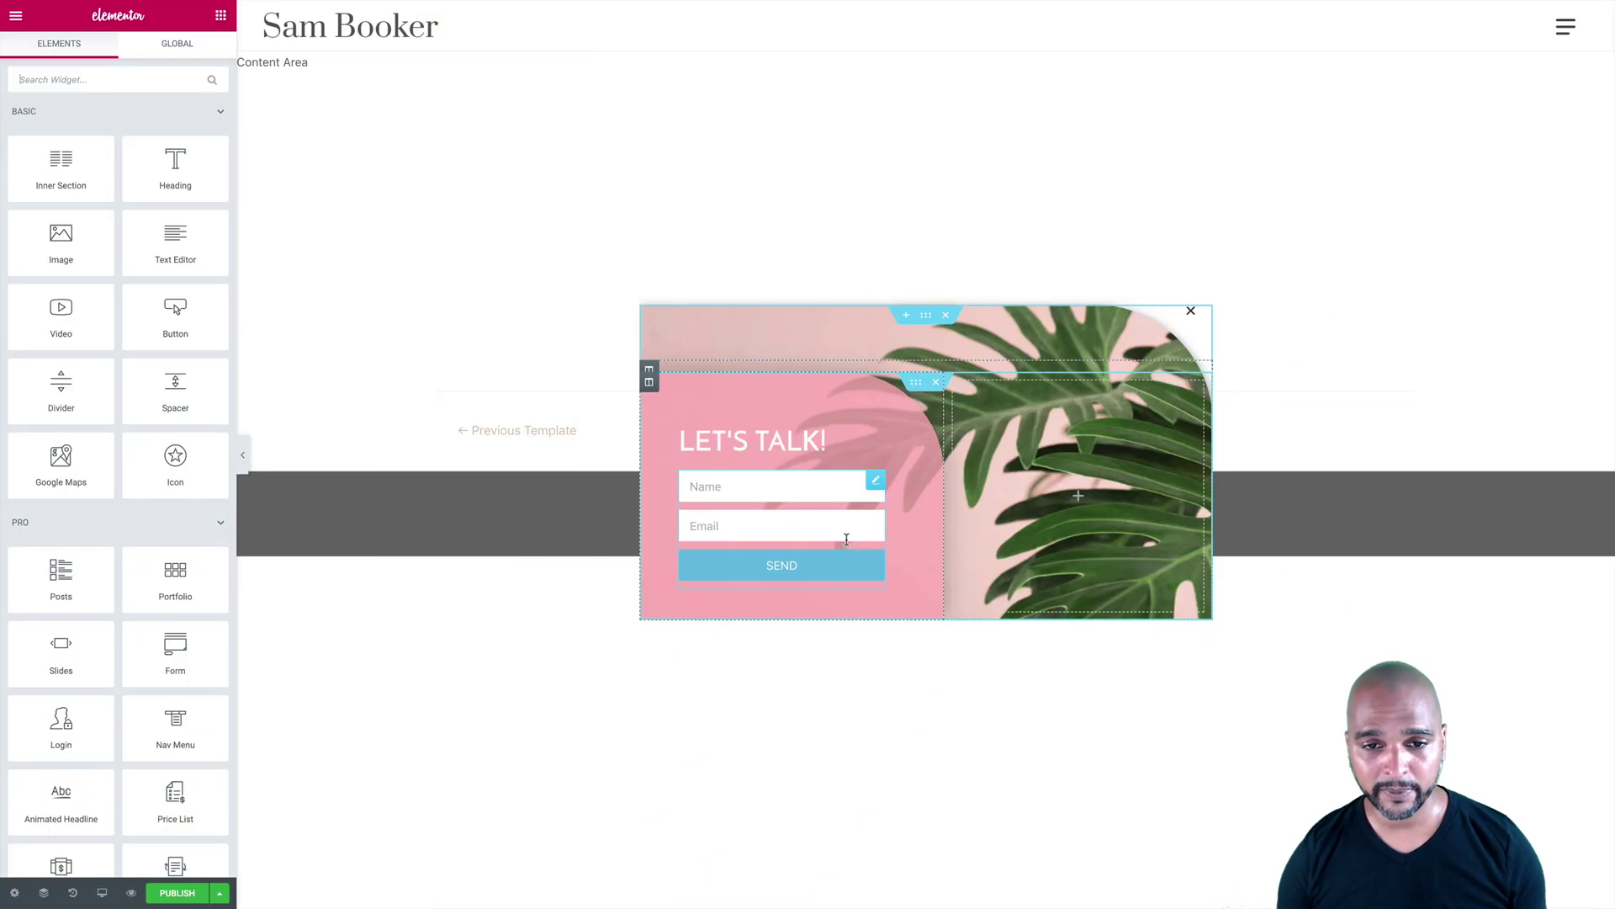
Add a display condition Include > Singular > Pages > Home, searching 'home' to pick the page.
click(219, 893)
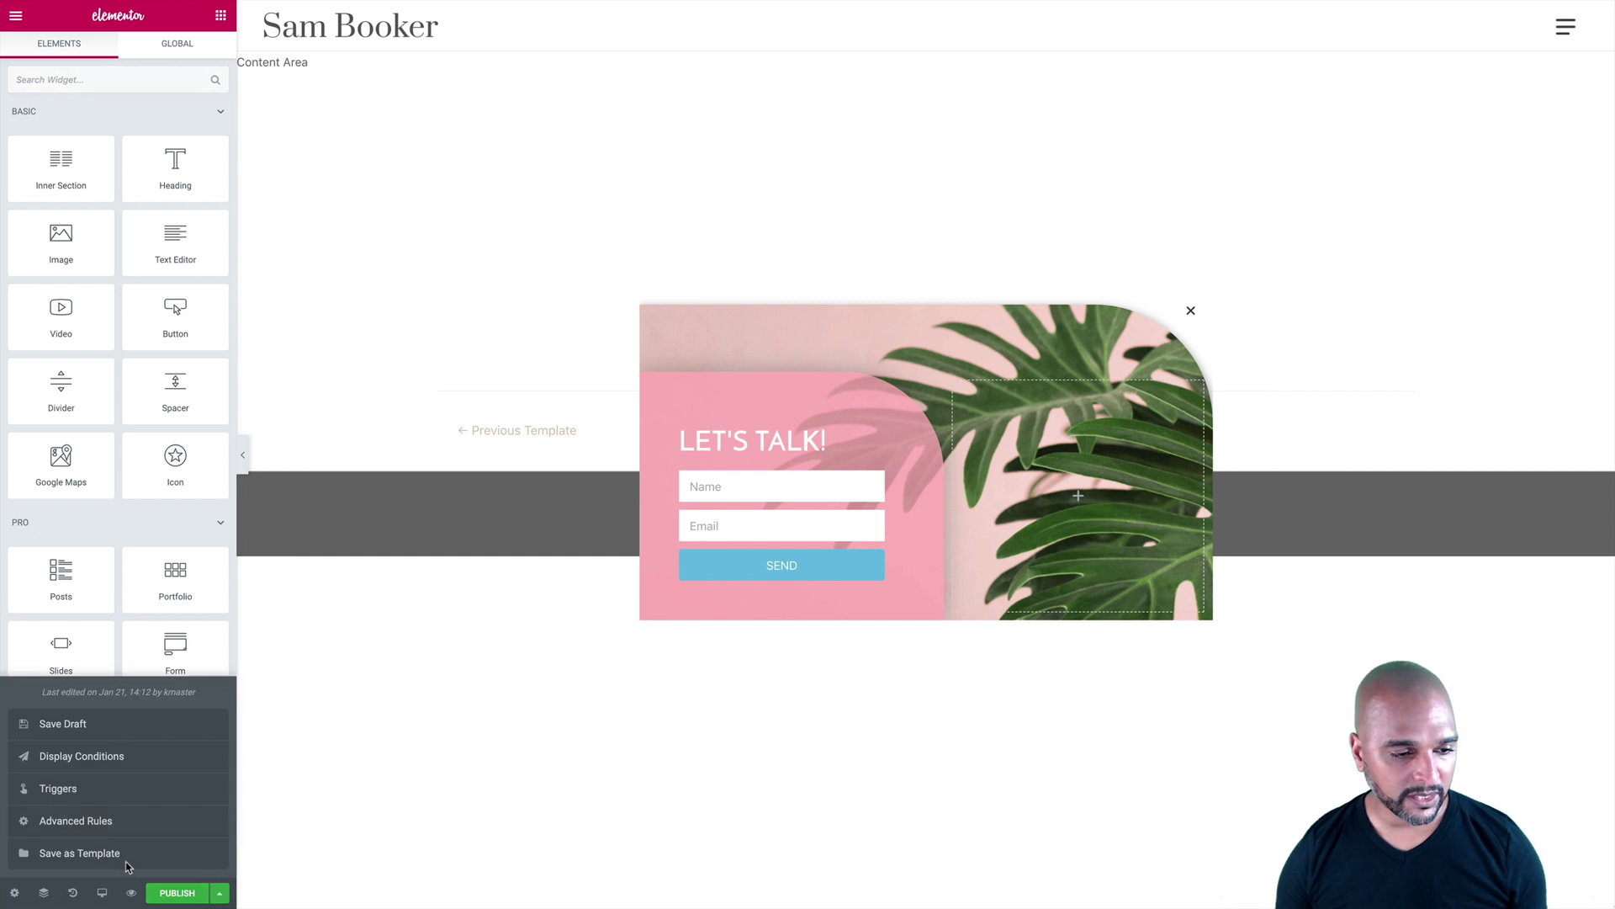
click(45, 762)
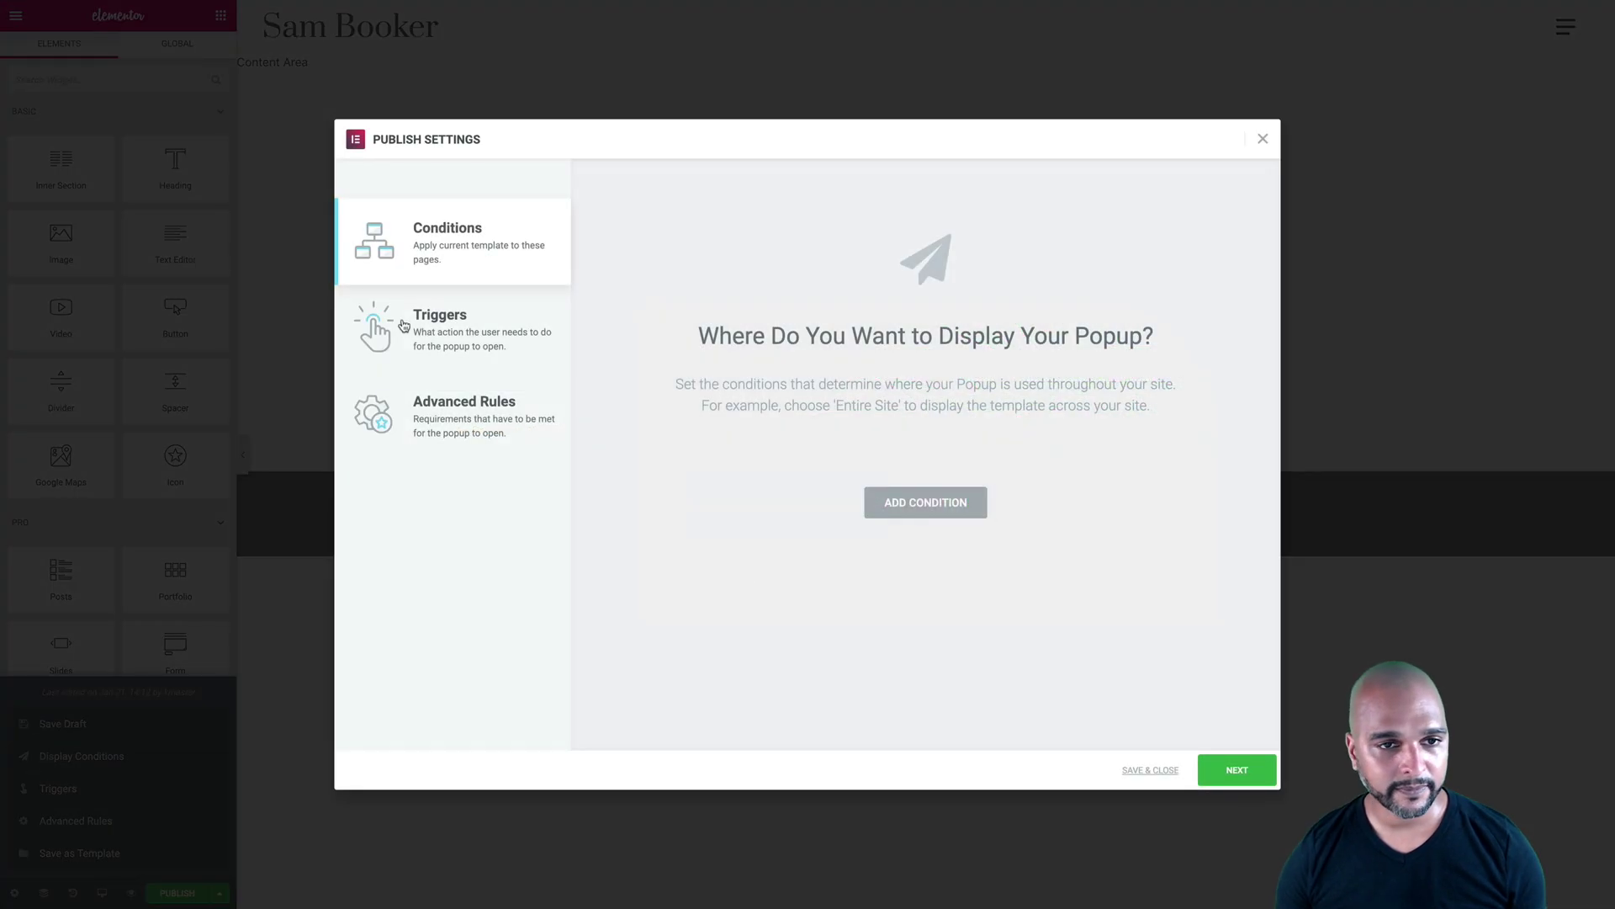
click(918, 499)
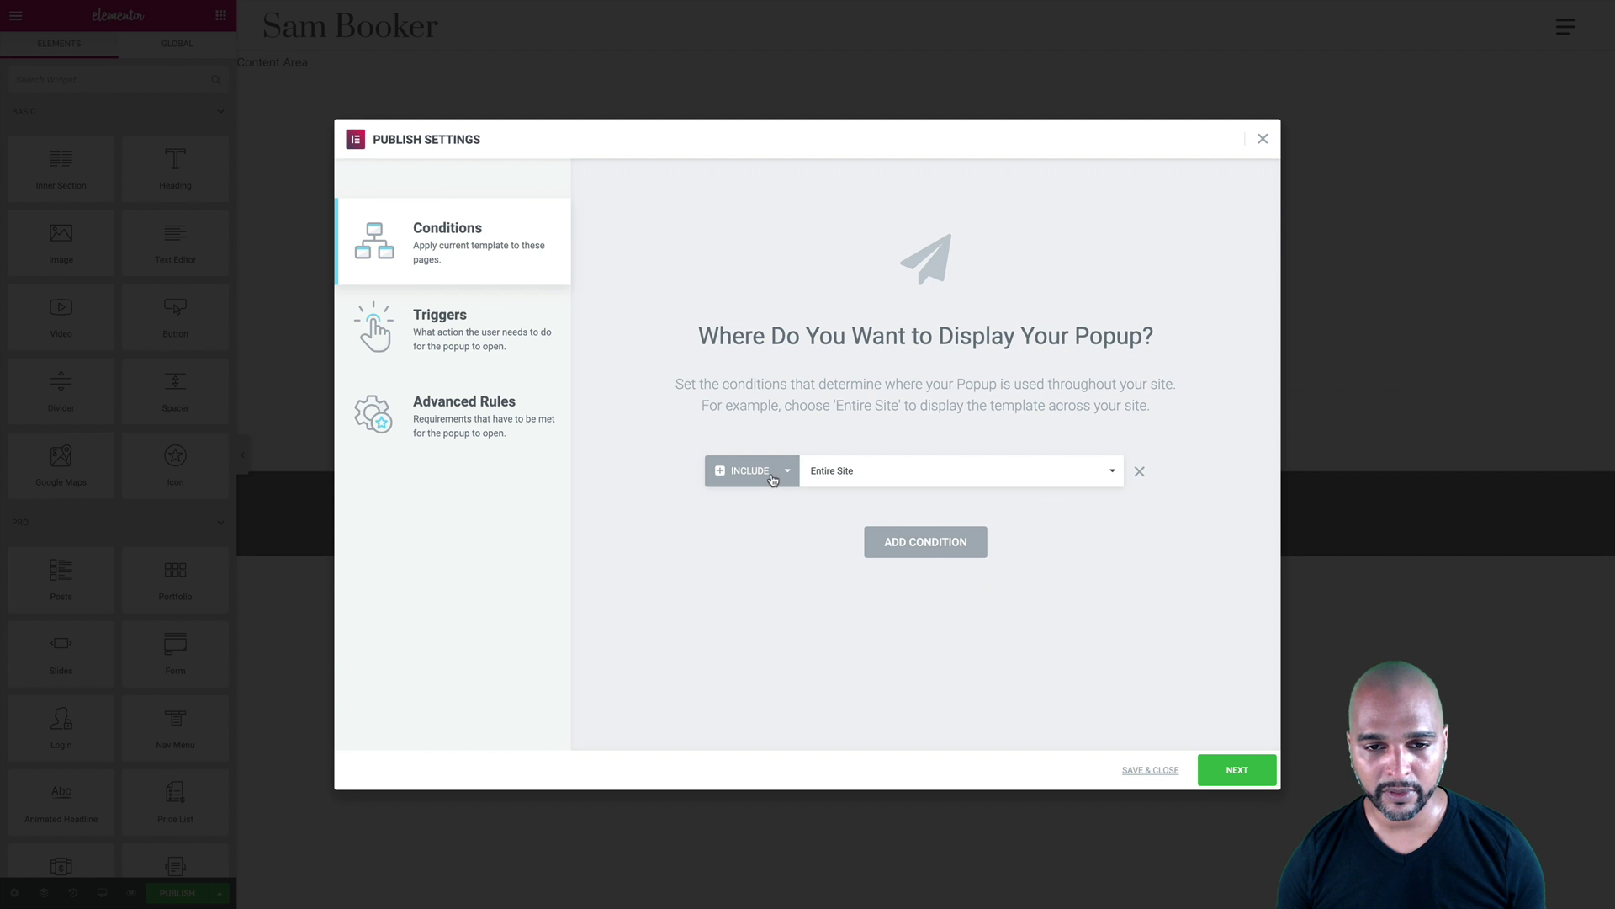
click(819, 476)
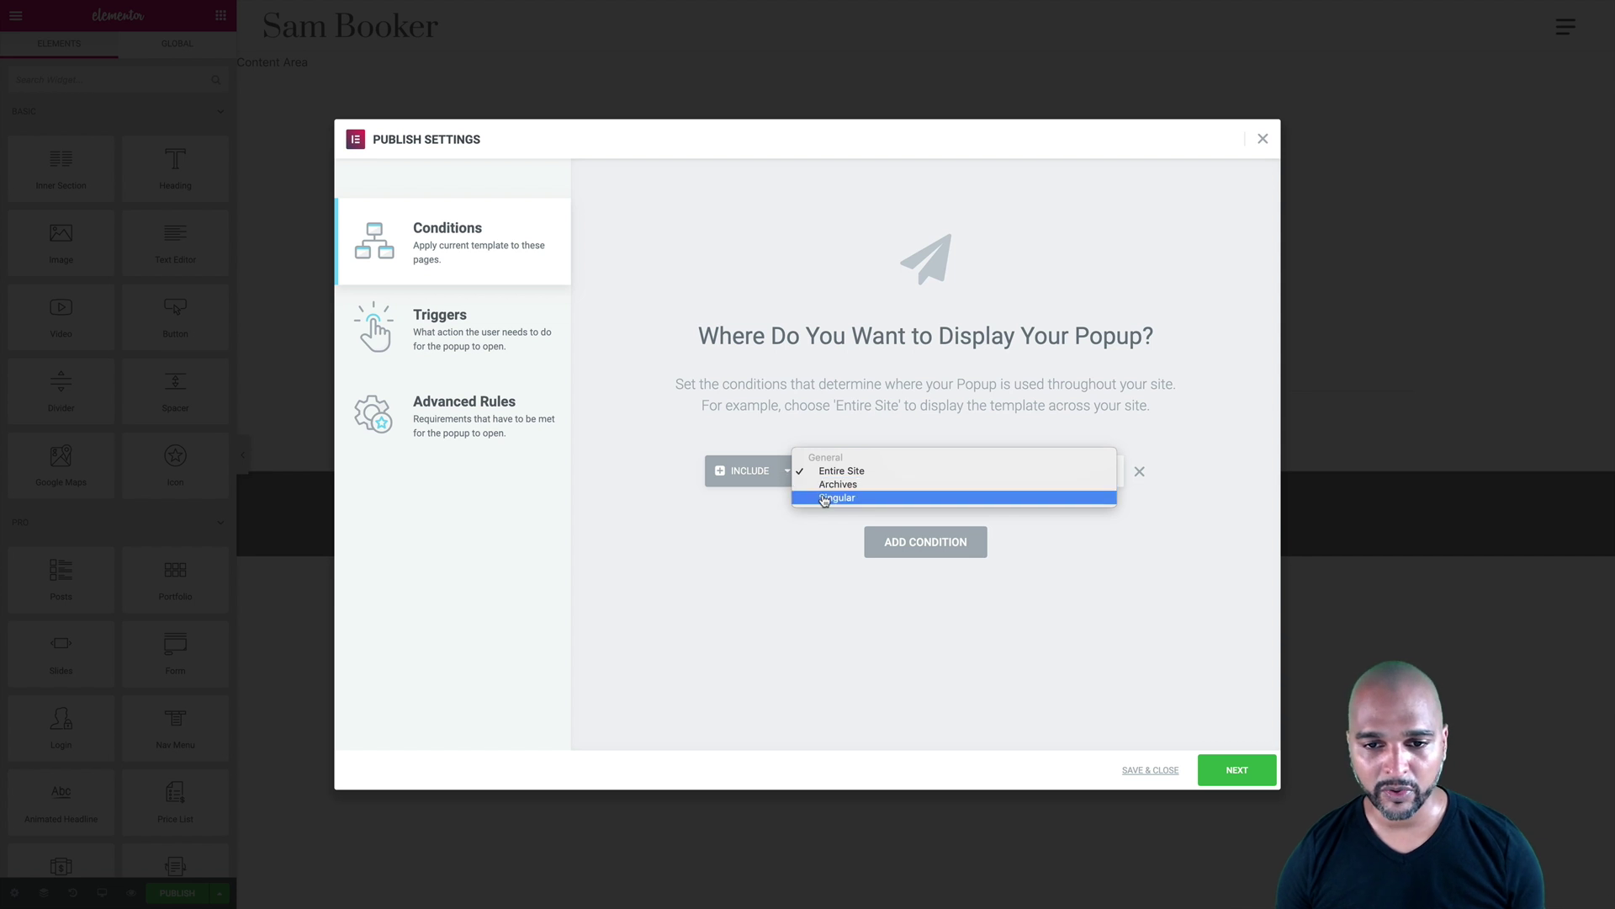
click(824, 497)
click(926, 471)
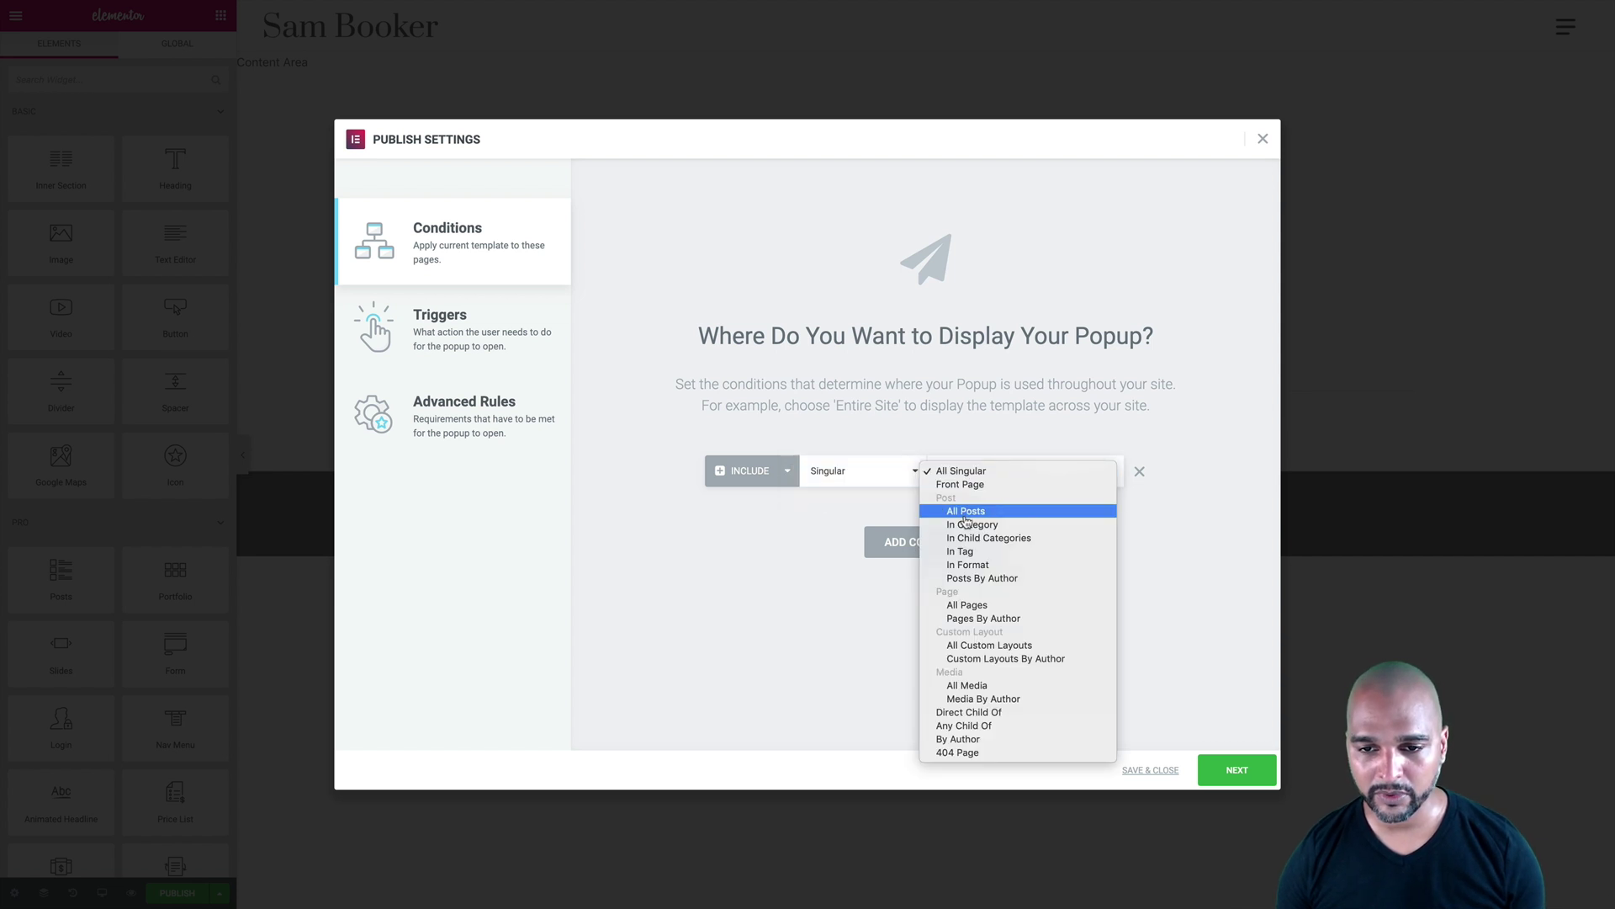
click(962, 608)
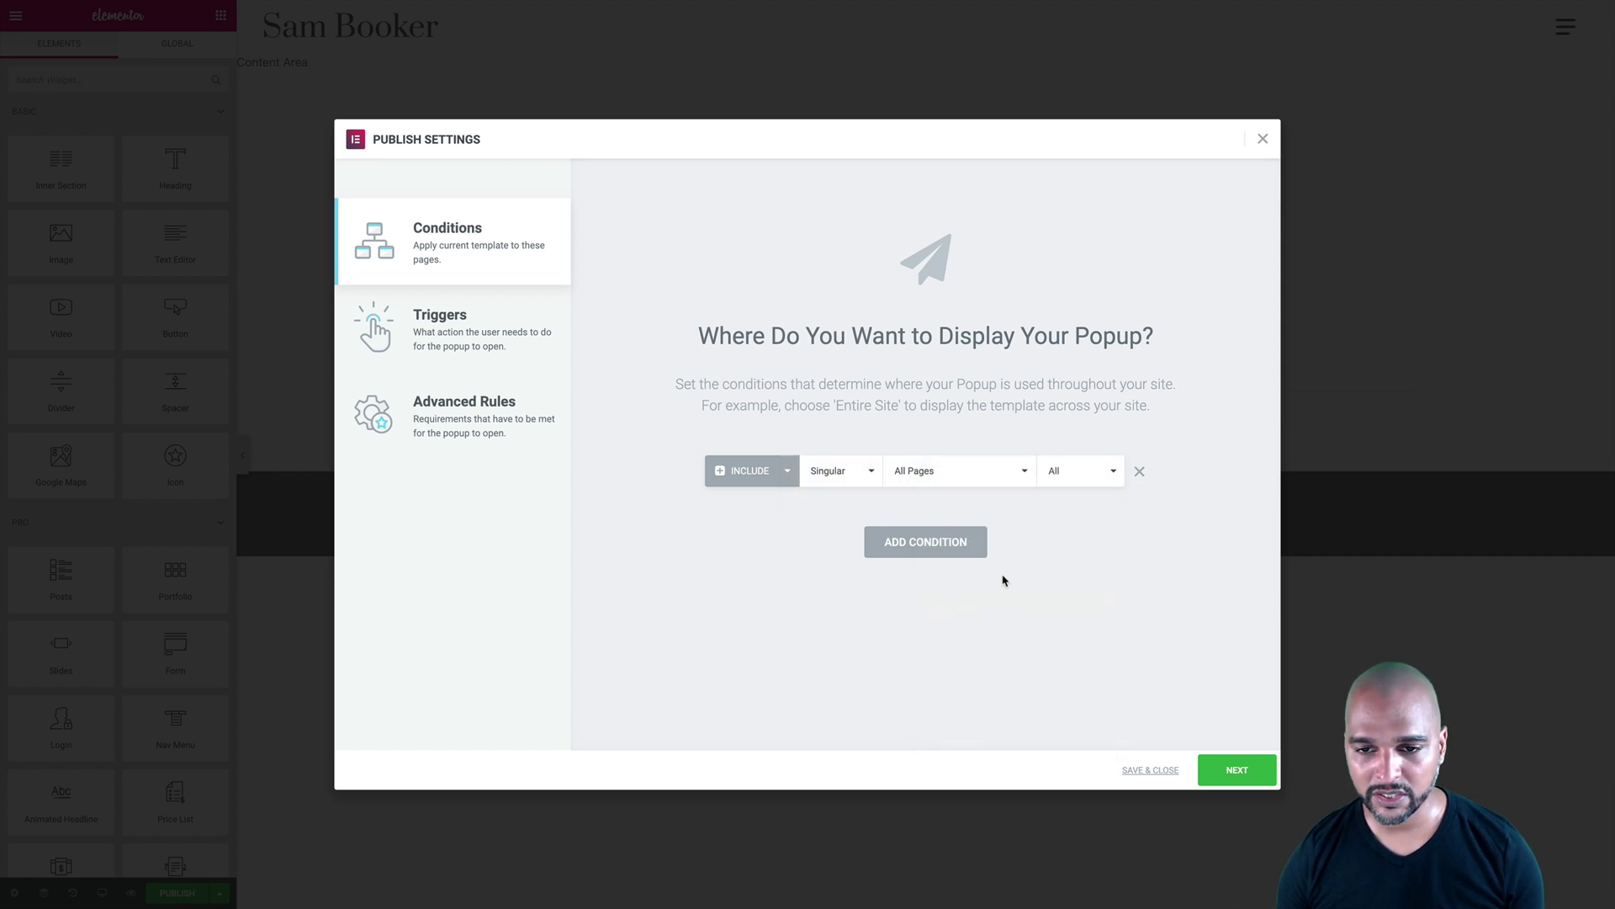
click(1065, 478)
text(home)
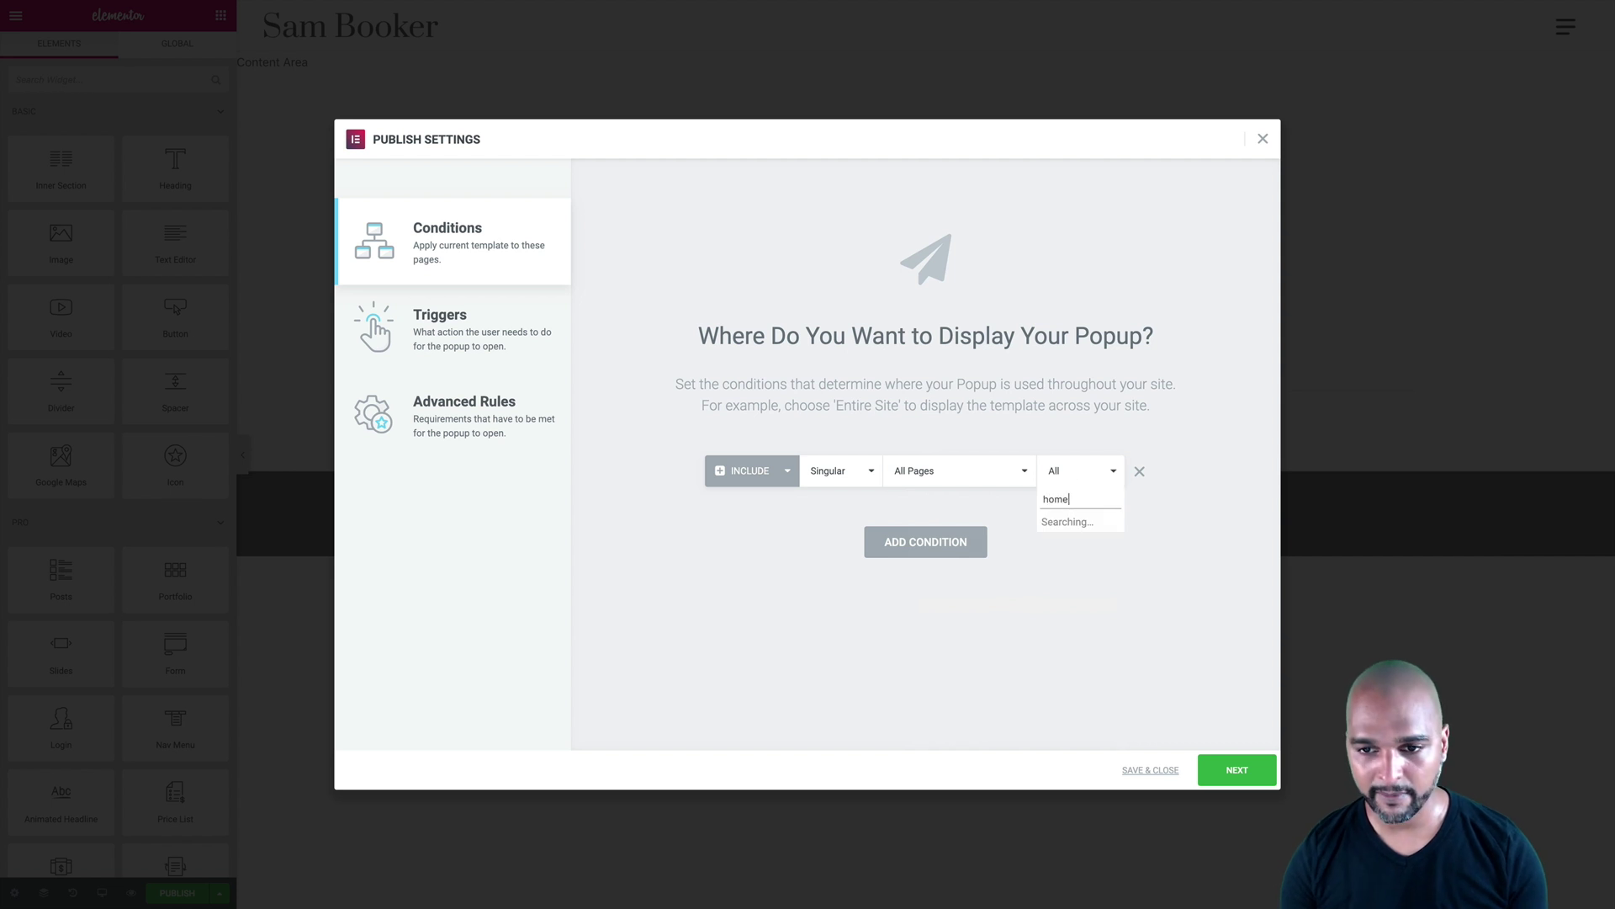
click(1057, 523)
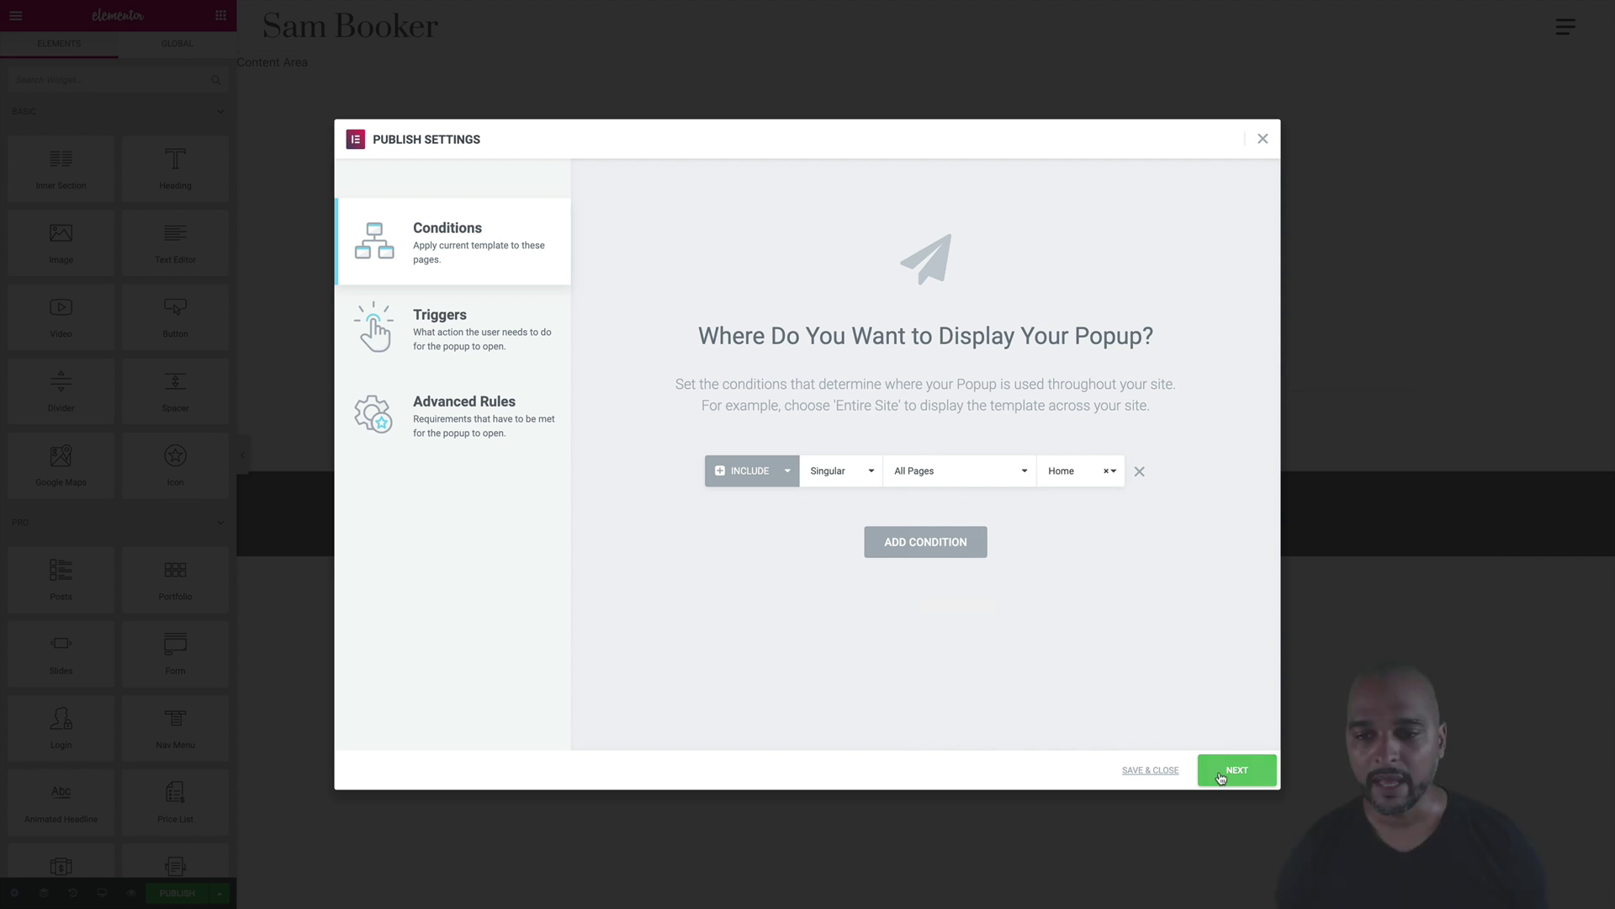
On the Triggers tab, try On Page Load with a 105-second delay, then switch it off.
click(1221, 777)
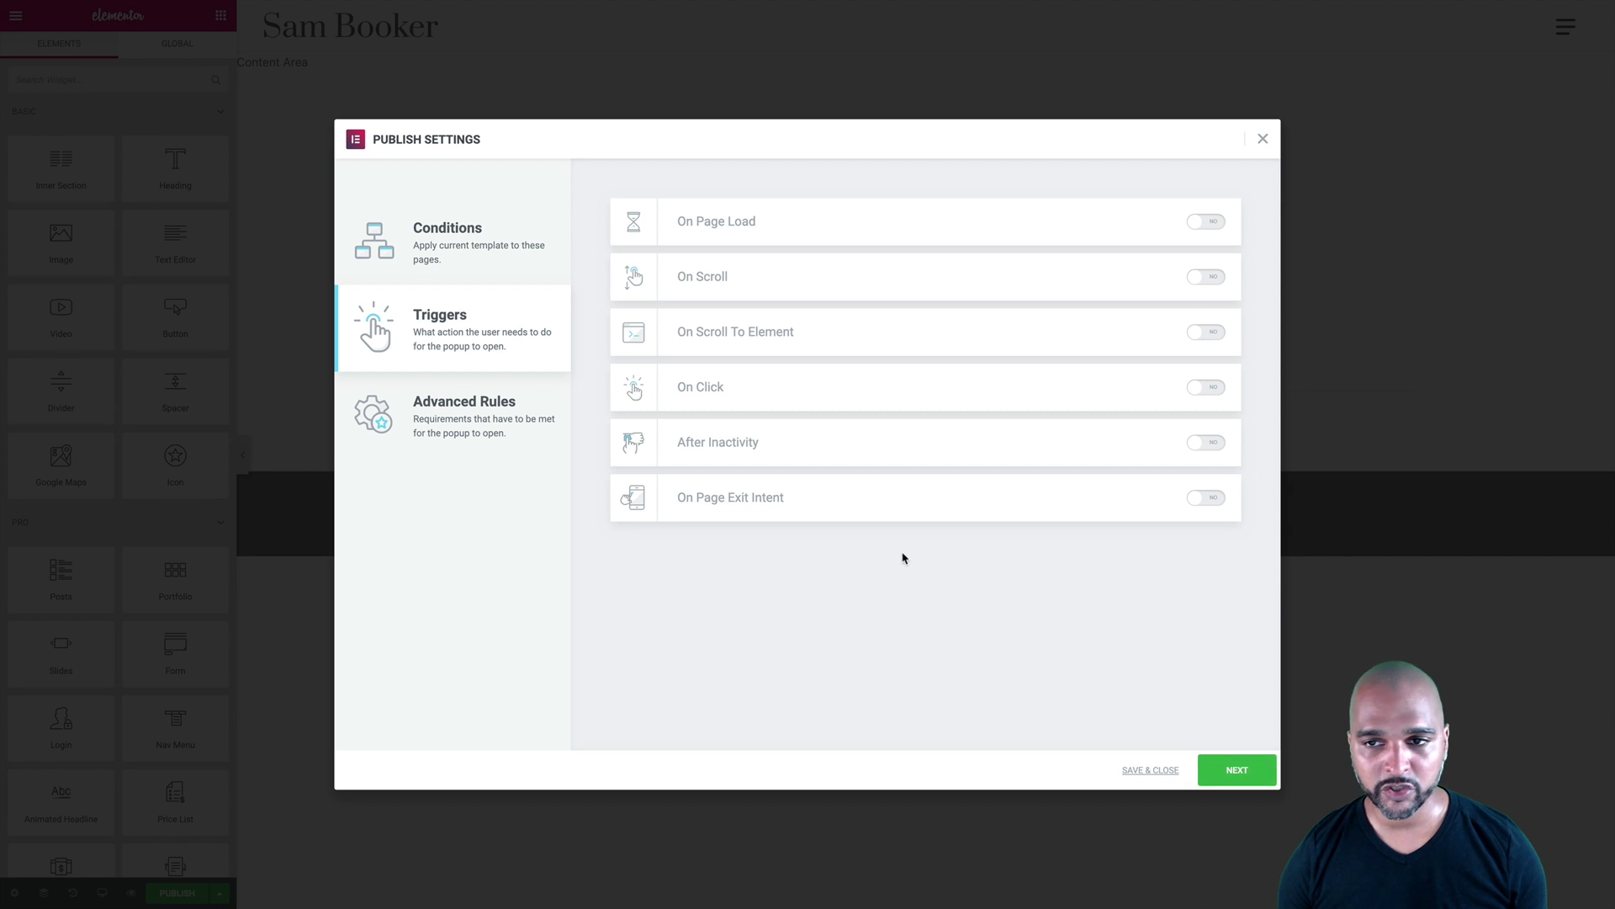
click(1212, 224)
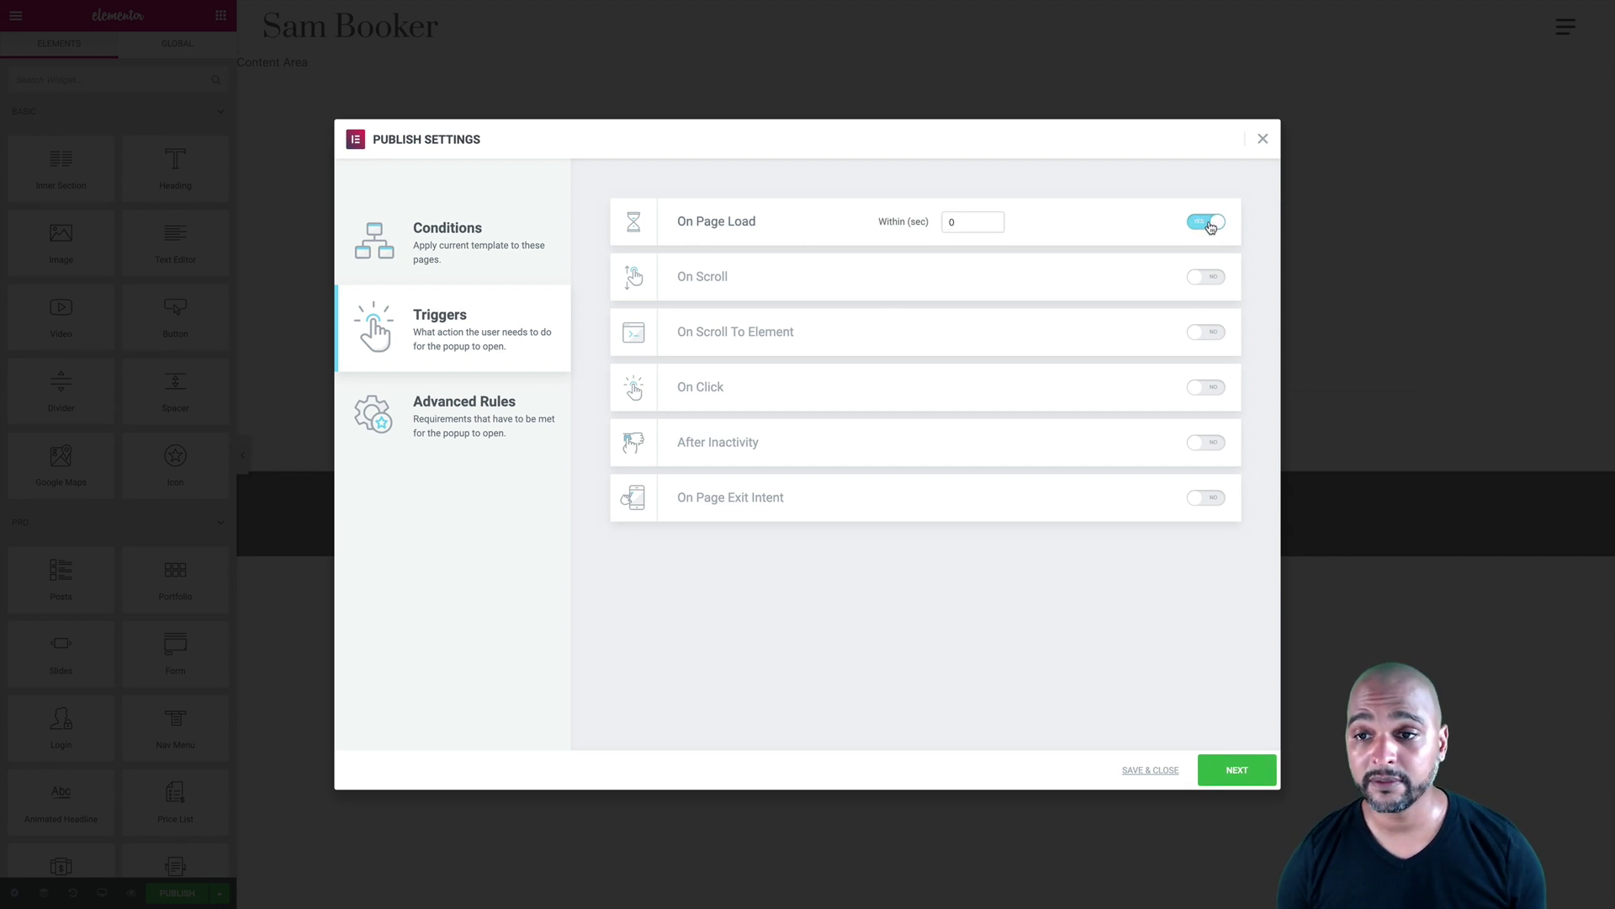
click(952, 221)
text(1)
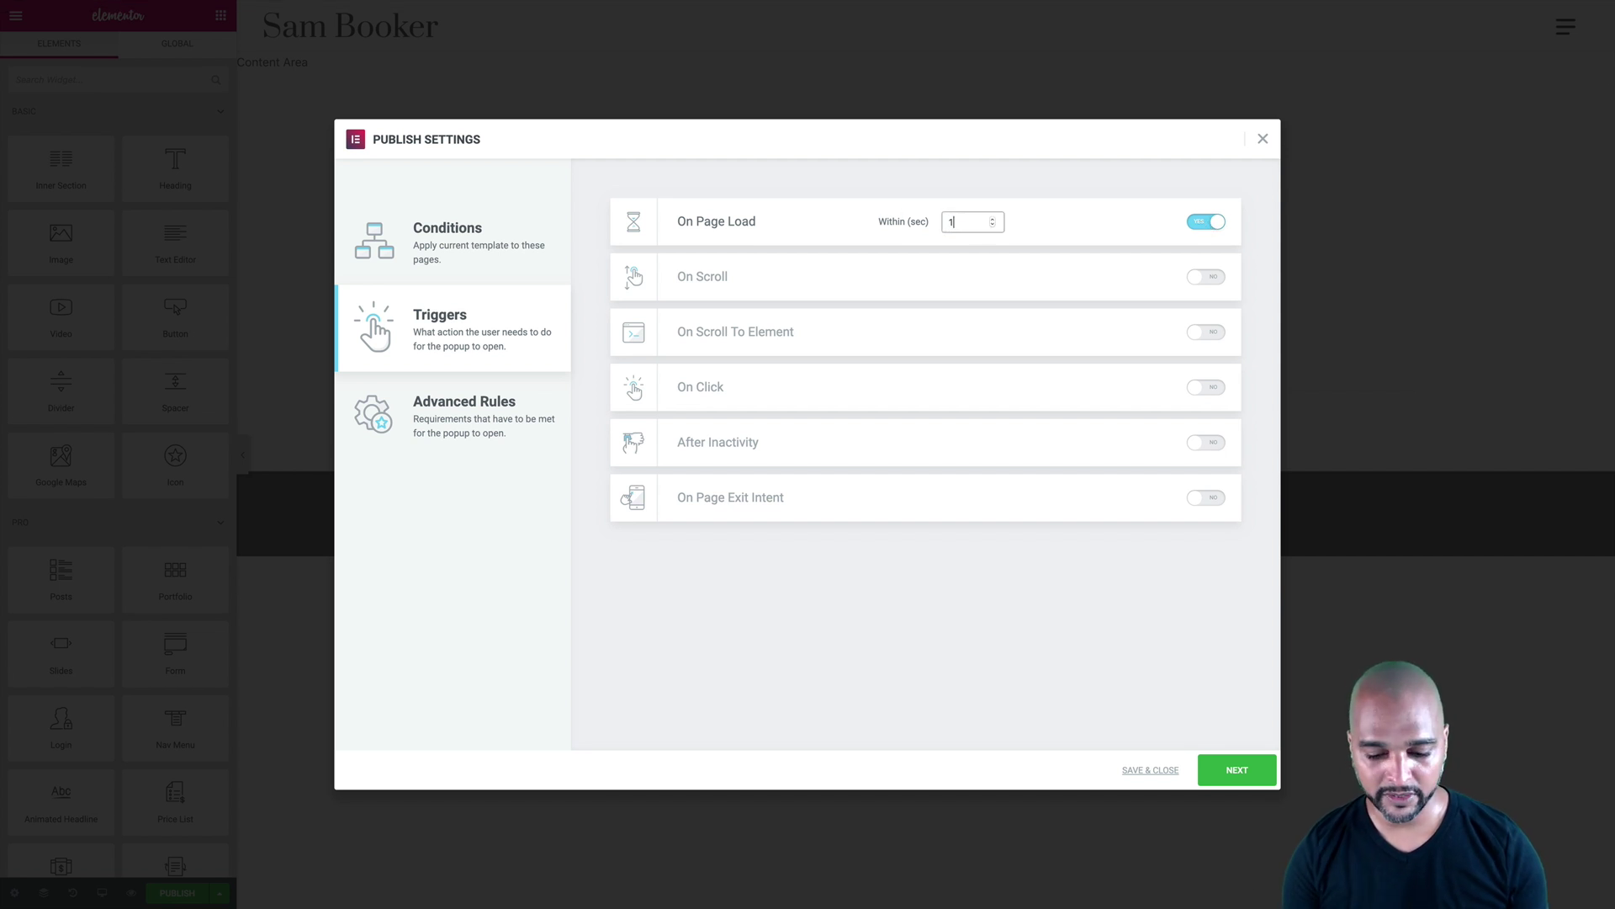
text(0)
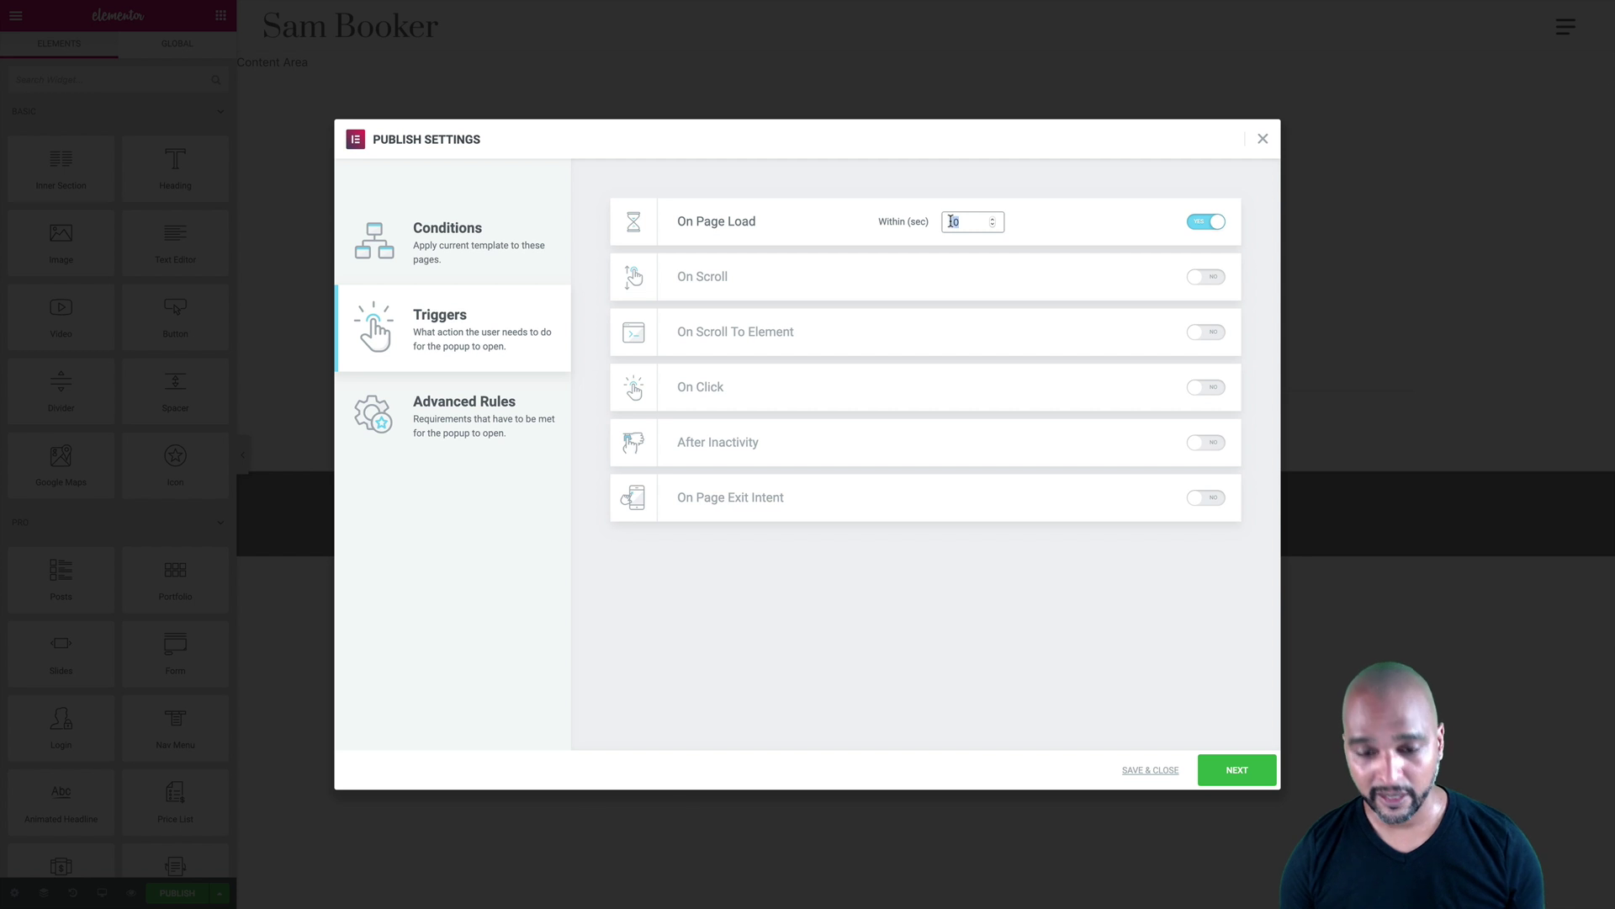
text(5)
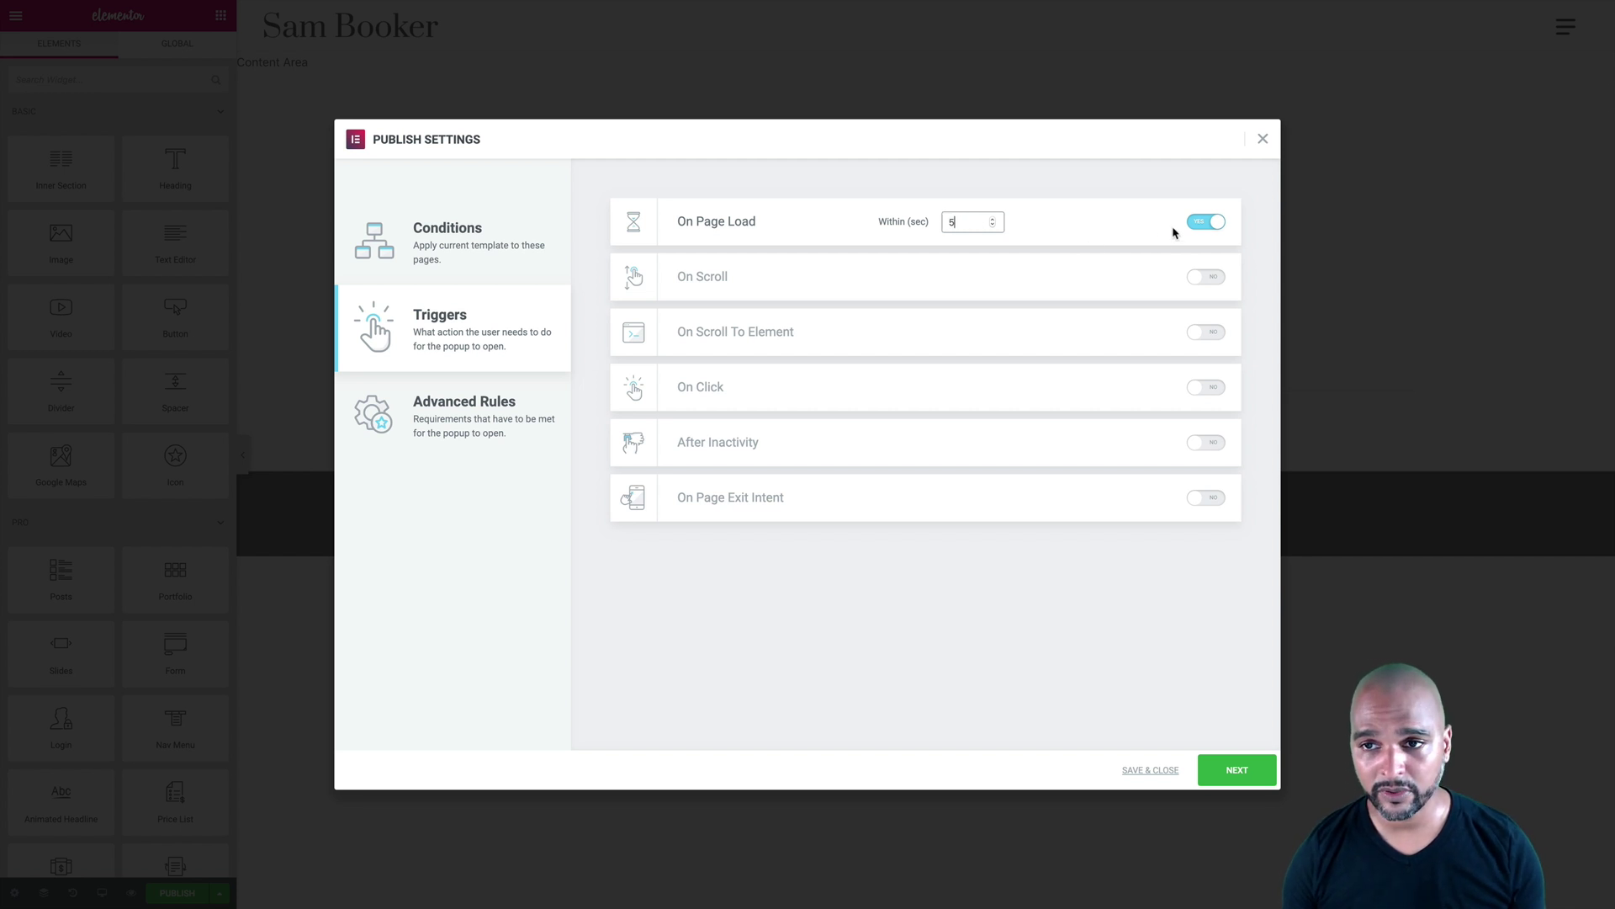
click(1203, 222)
Try the On Scroll (direction Down) and On Scroll To Element triggers, leaving both off.
click(1205, 277)
click(958, 277)
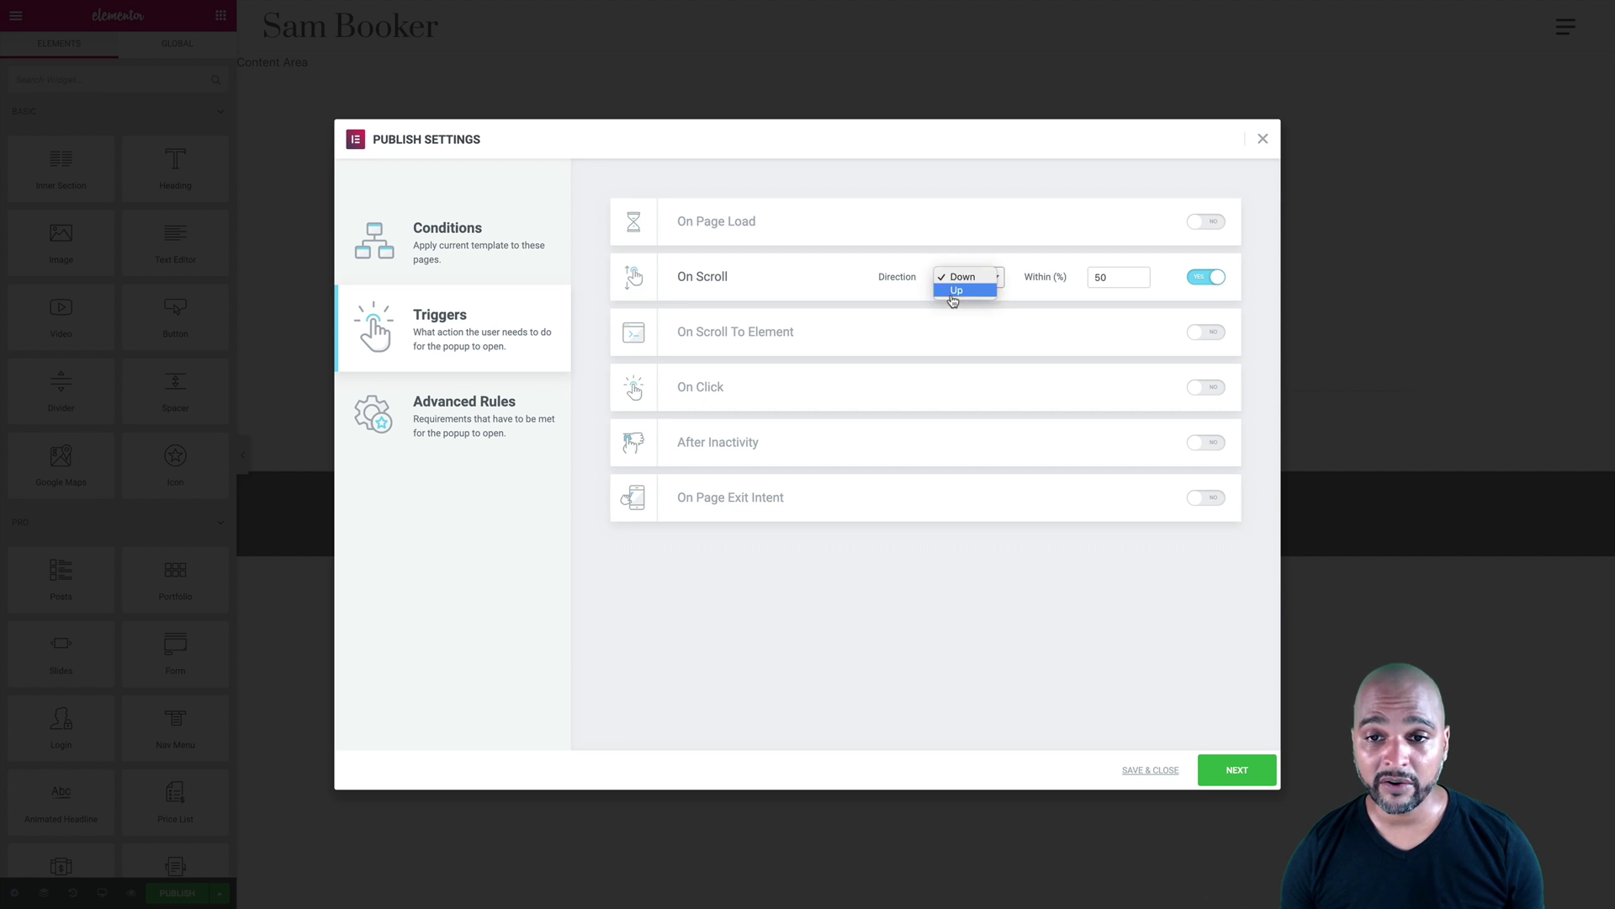
click(870, 288)
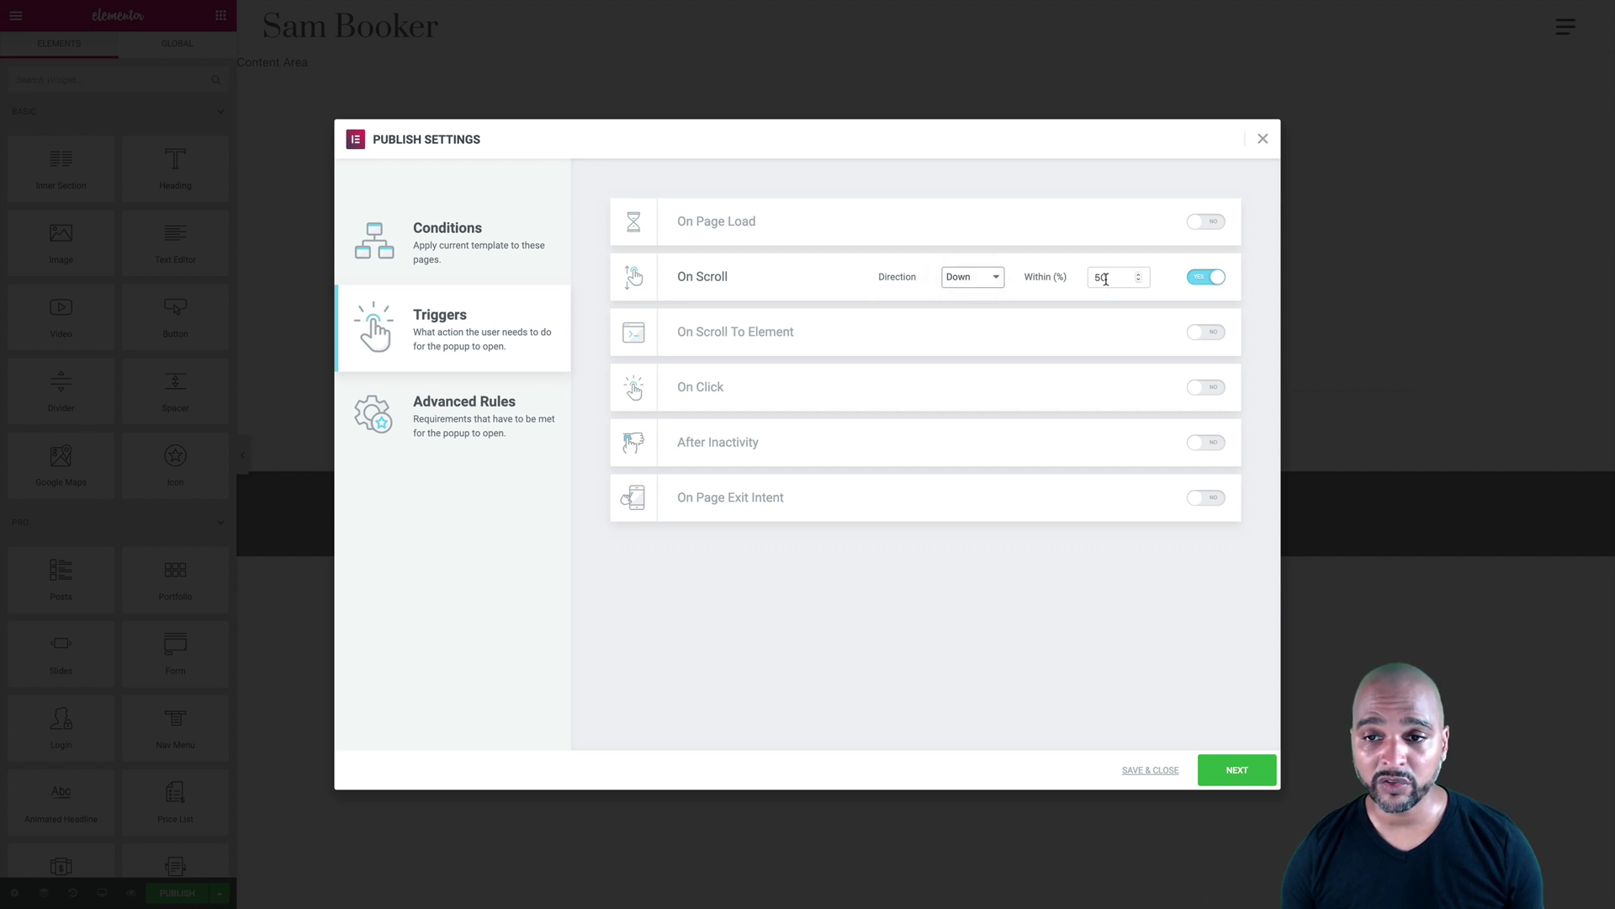
click(1105, 279)
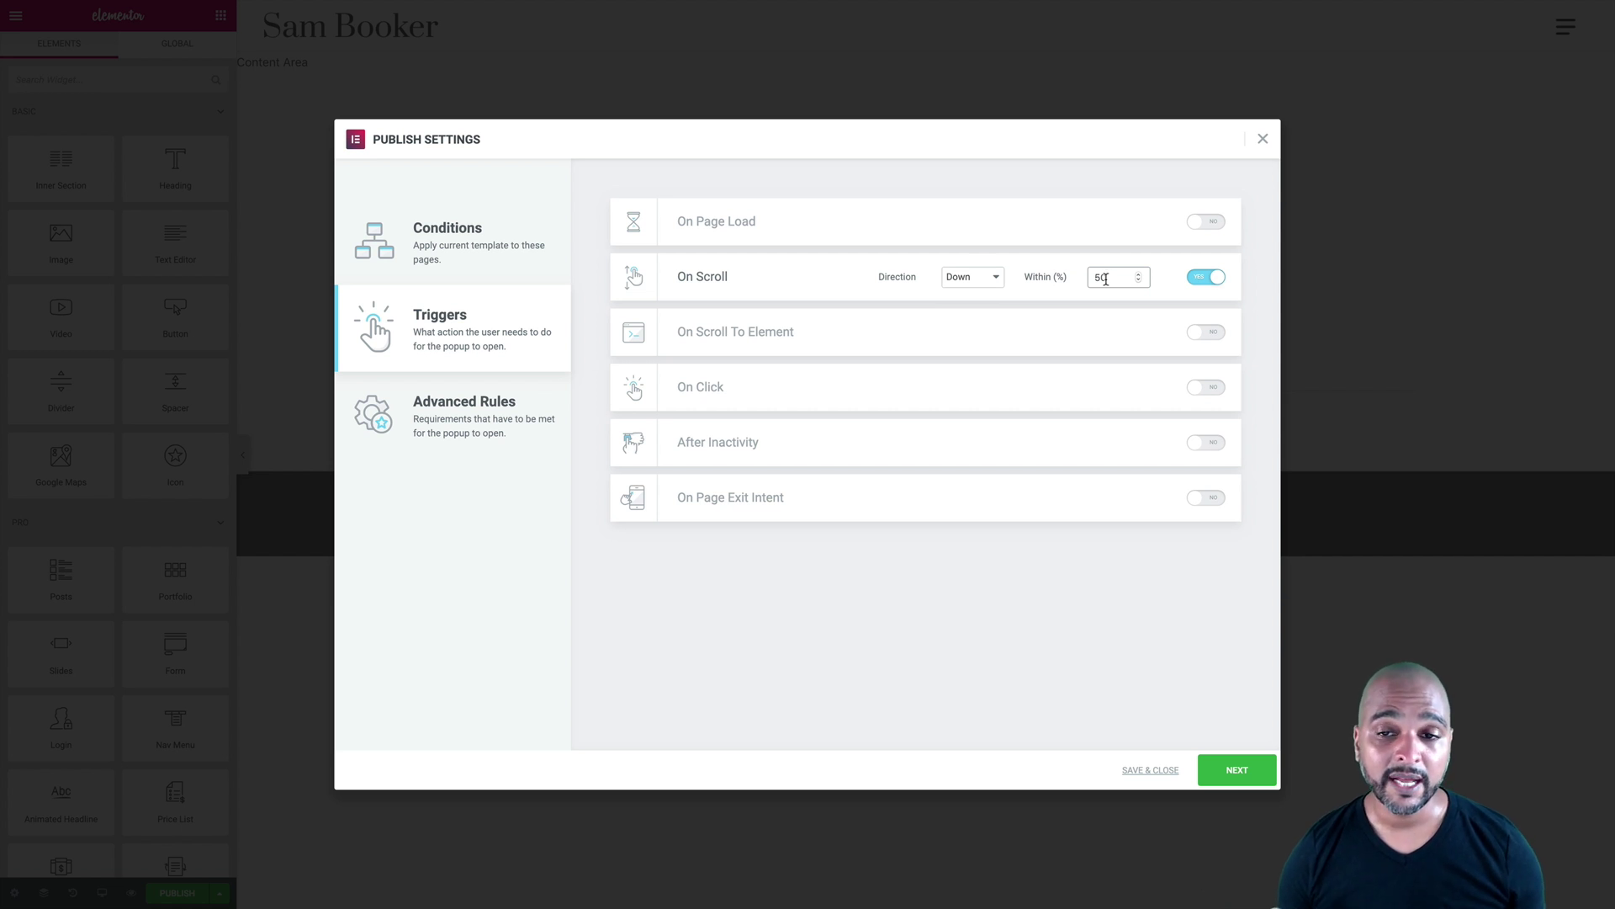
click(1203, 277)
click(1203, 333)
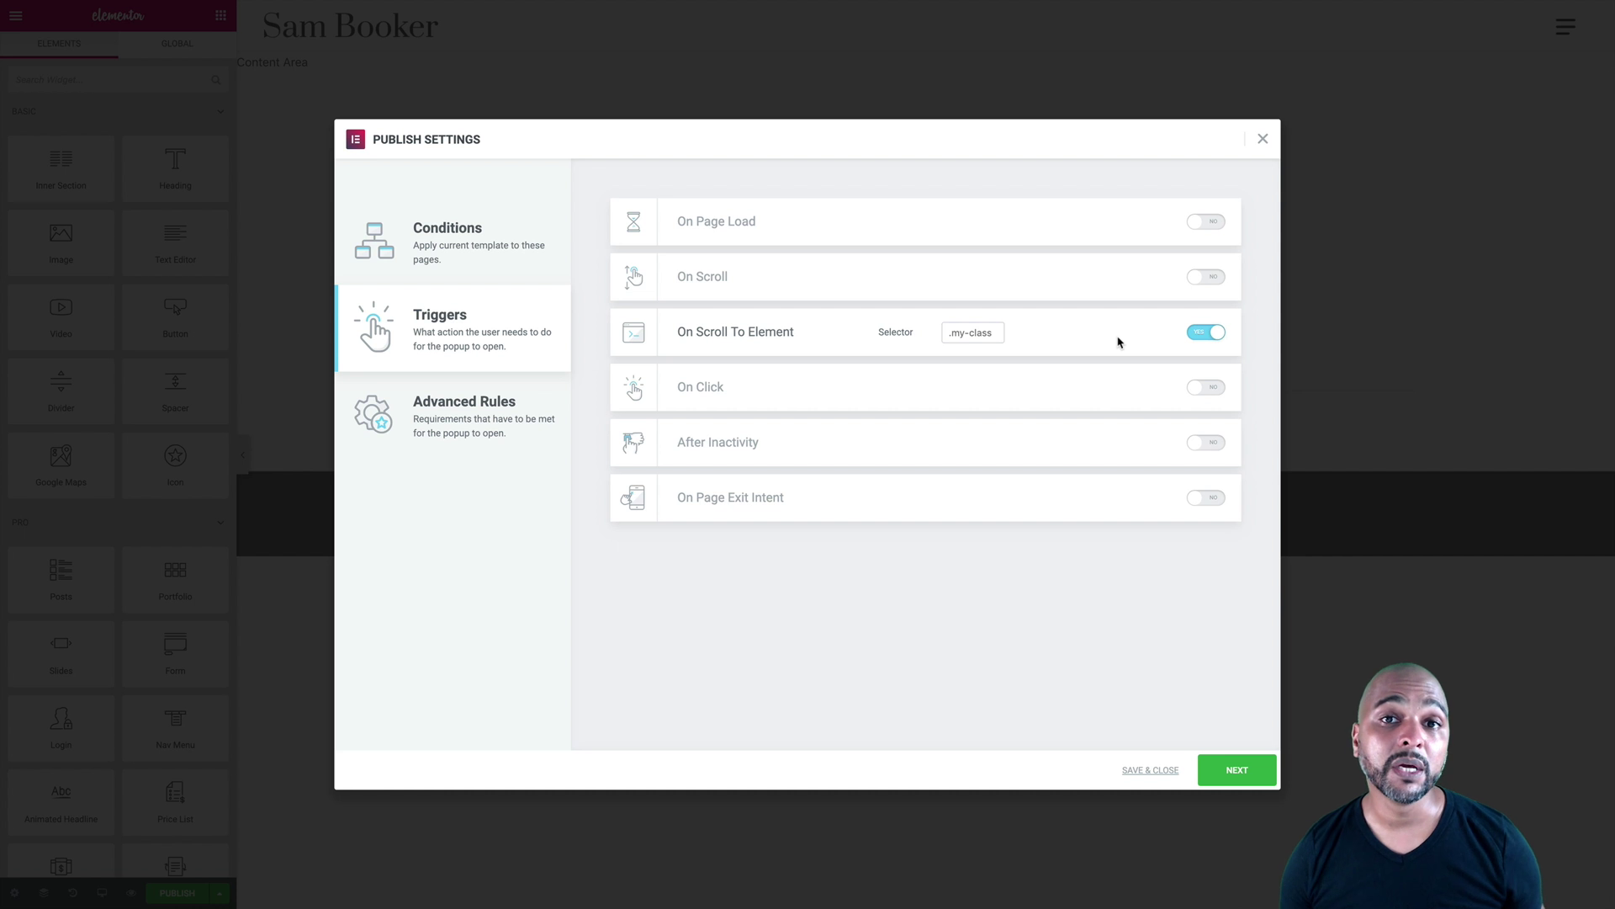
click(954, 328)
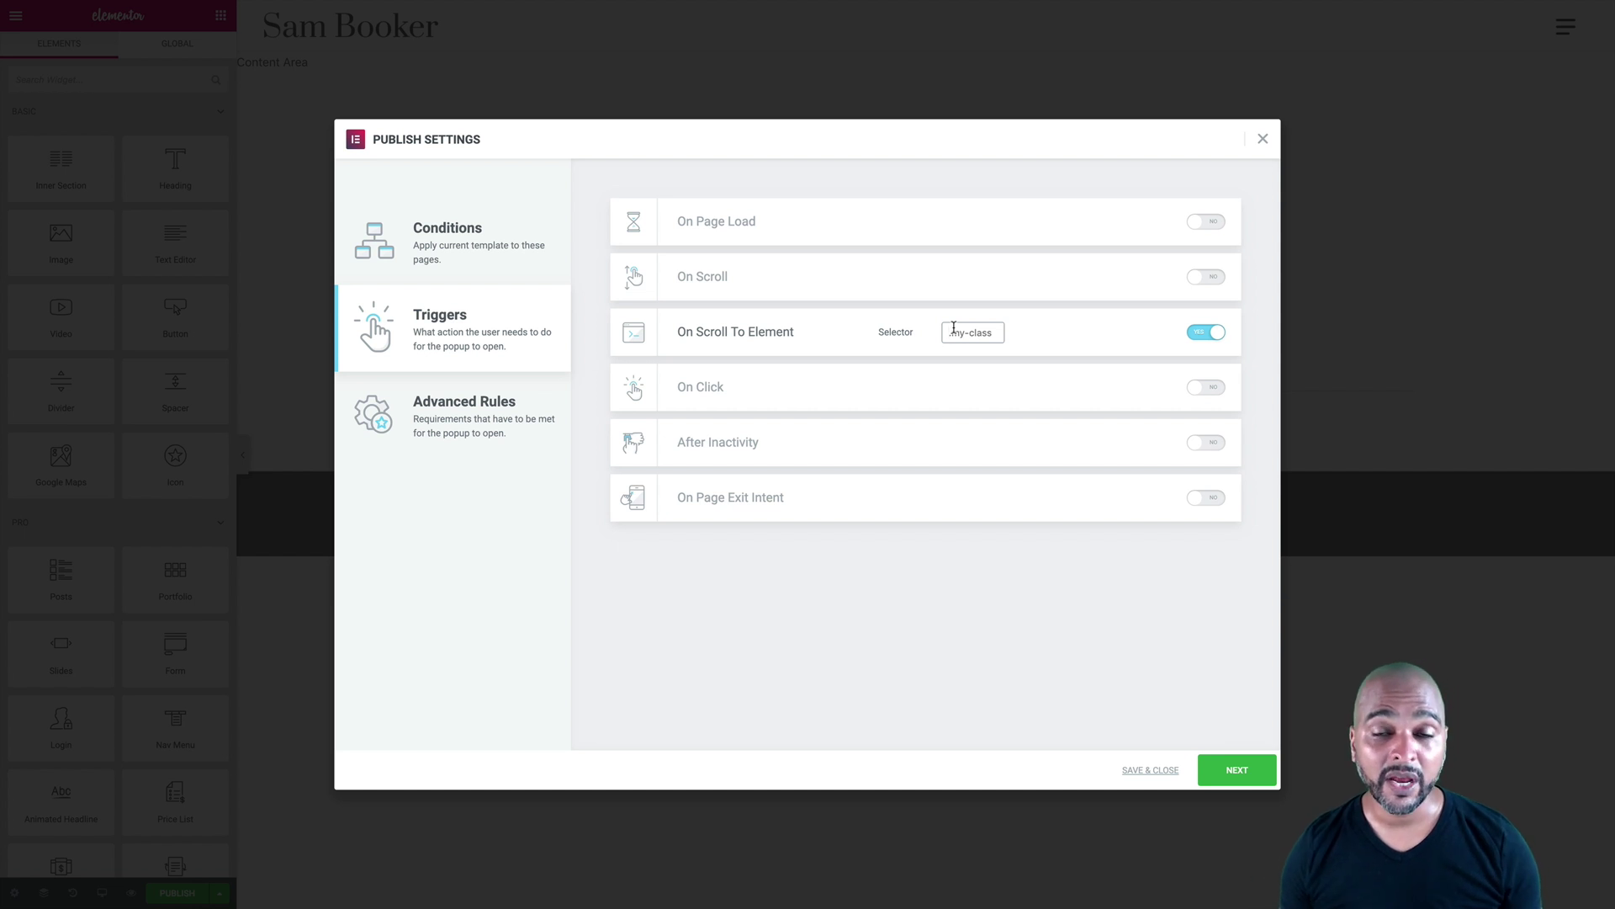
click(1203, 332)
Enable the On Click trigger with 2 clicks, keeping Scroll To Element switched off.
click(1195, 389)
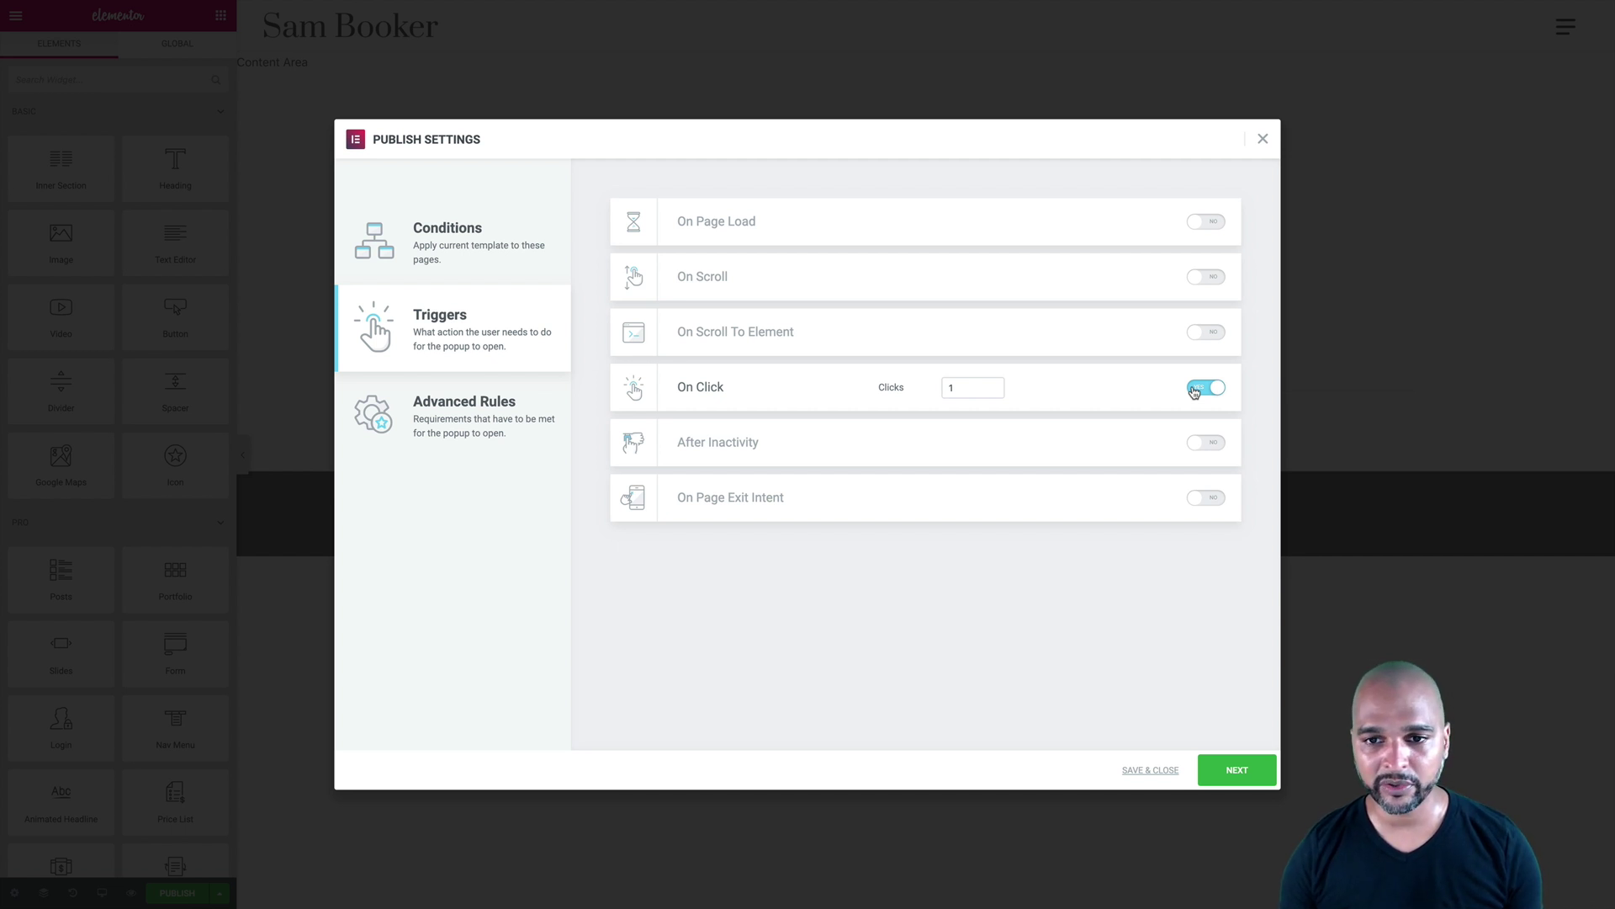
click(1207, 334)
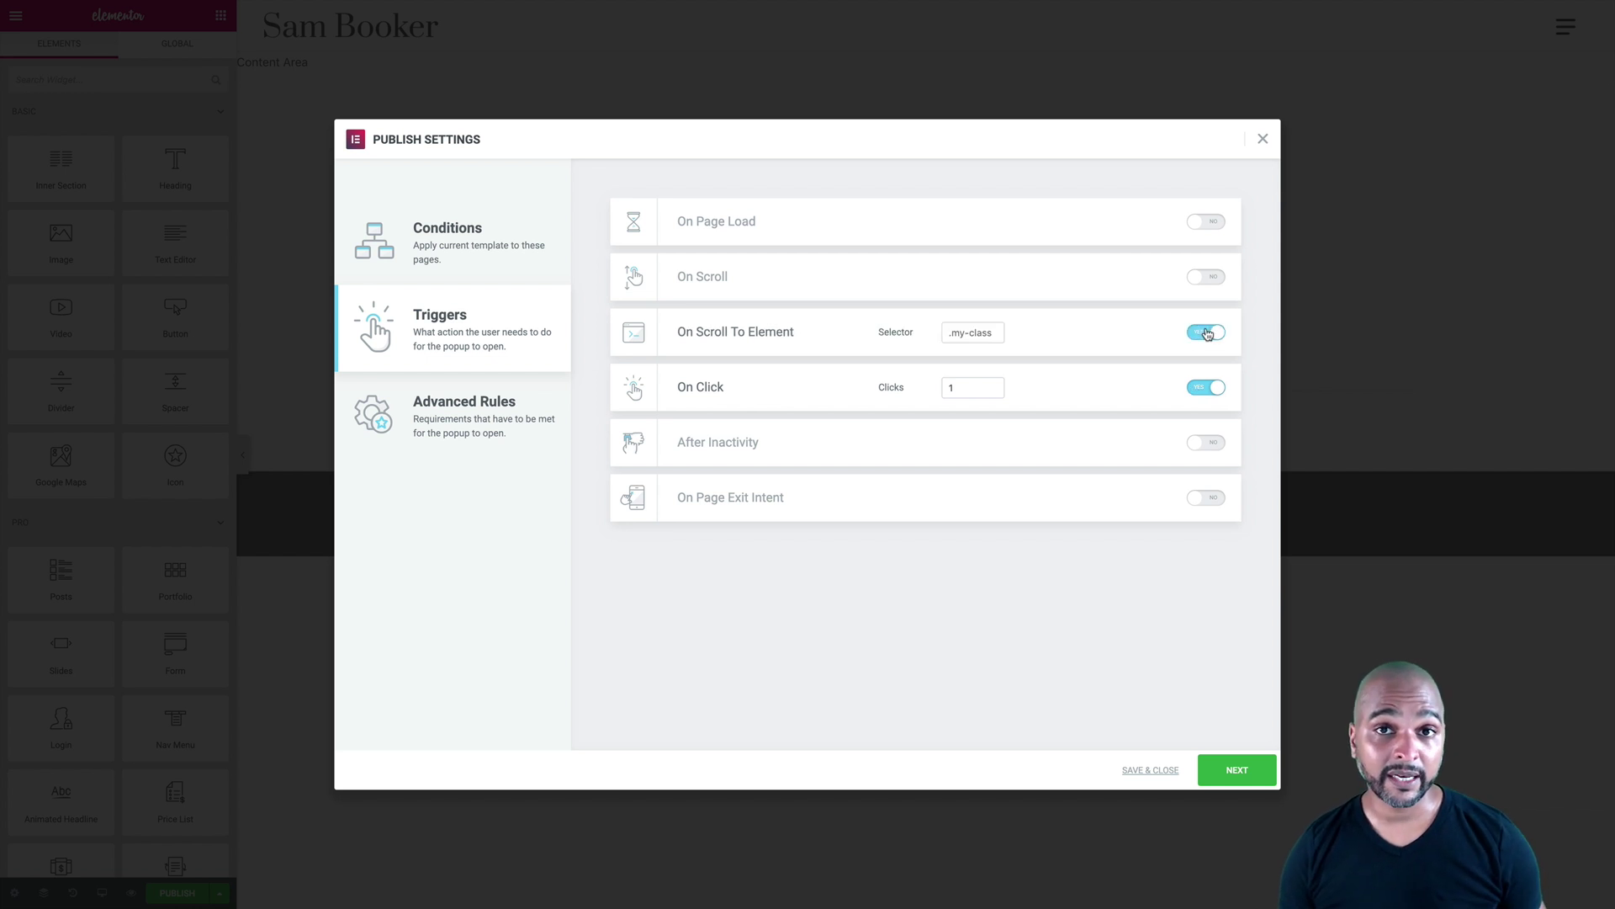
click(1207, 333)
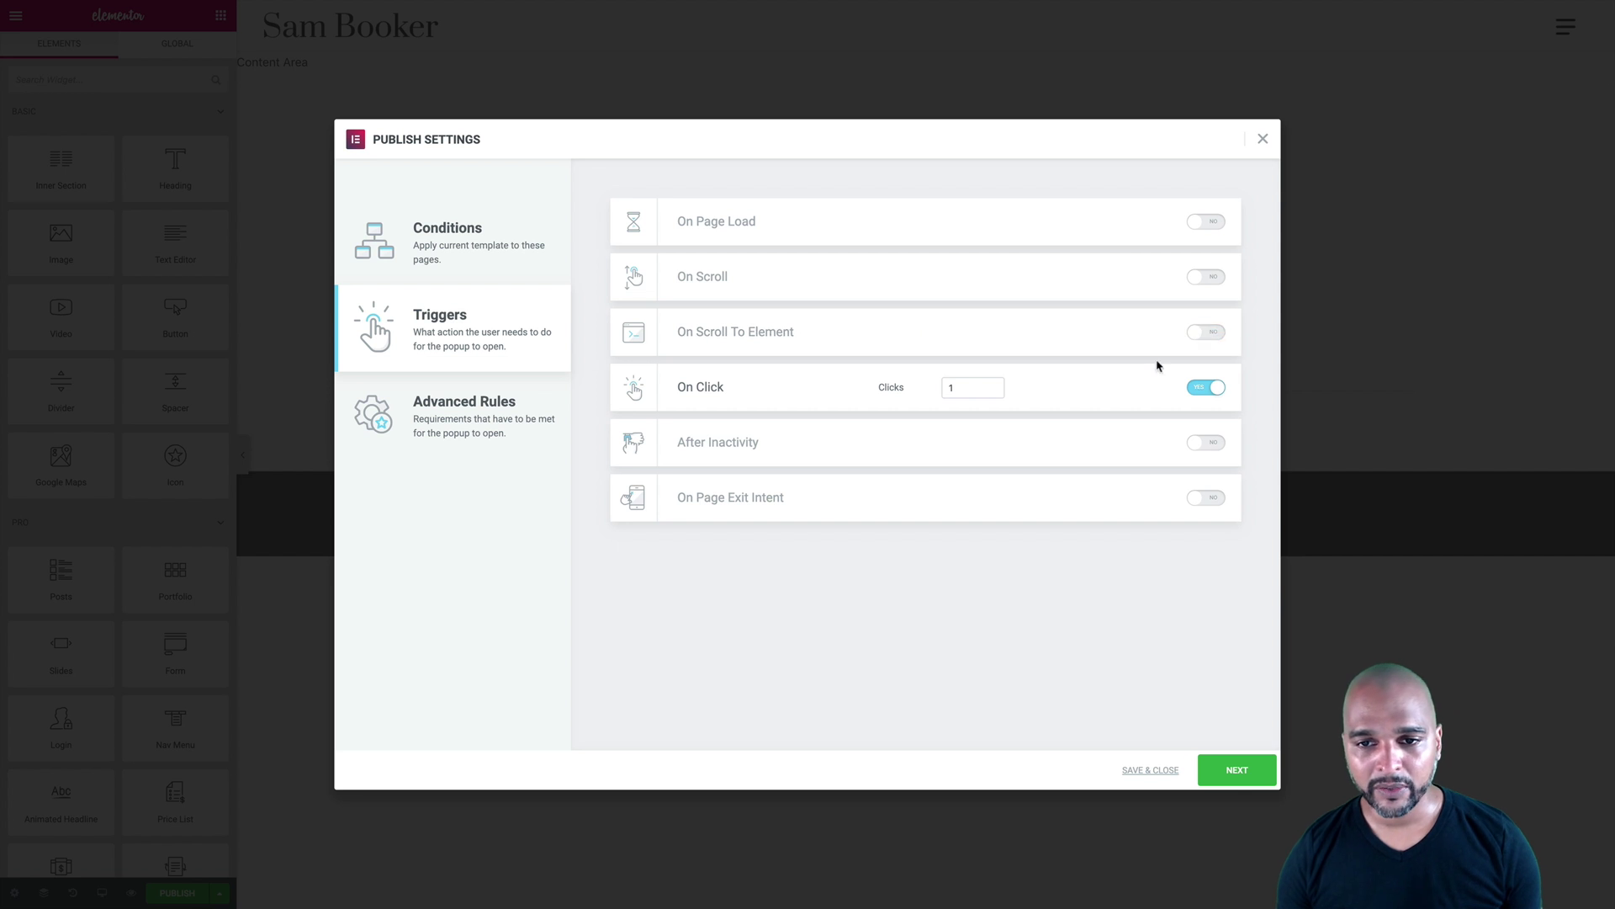
click(953, 390)
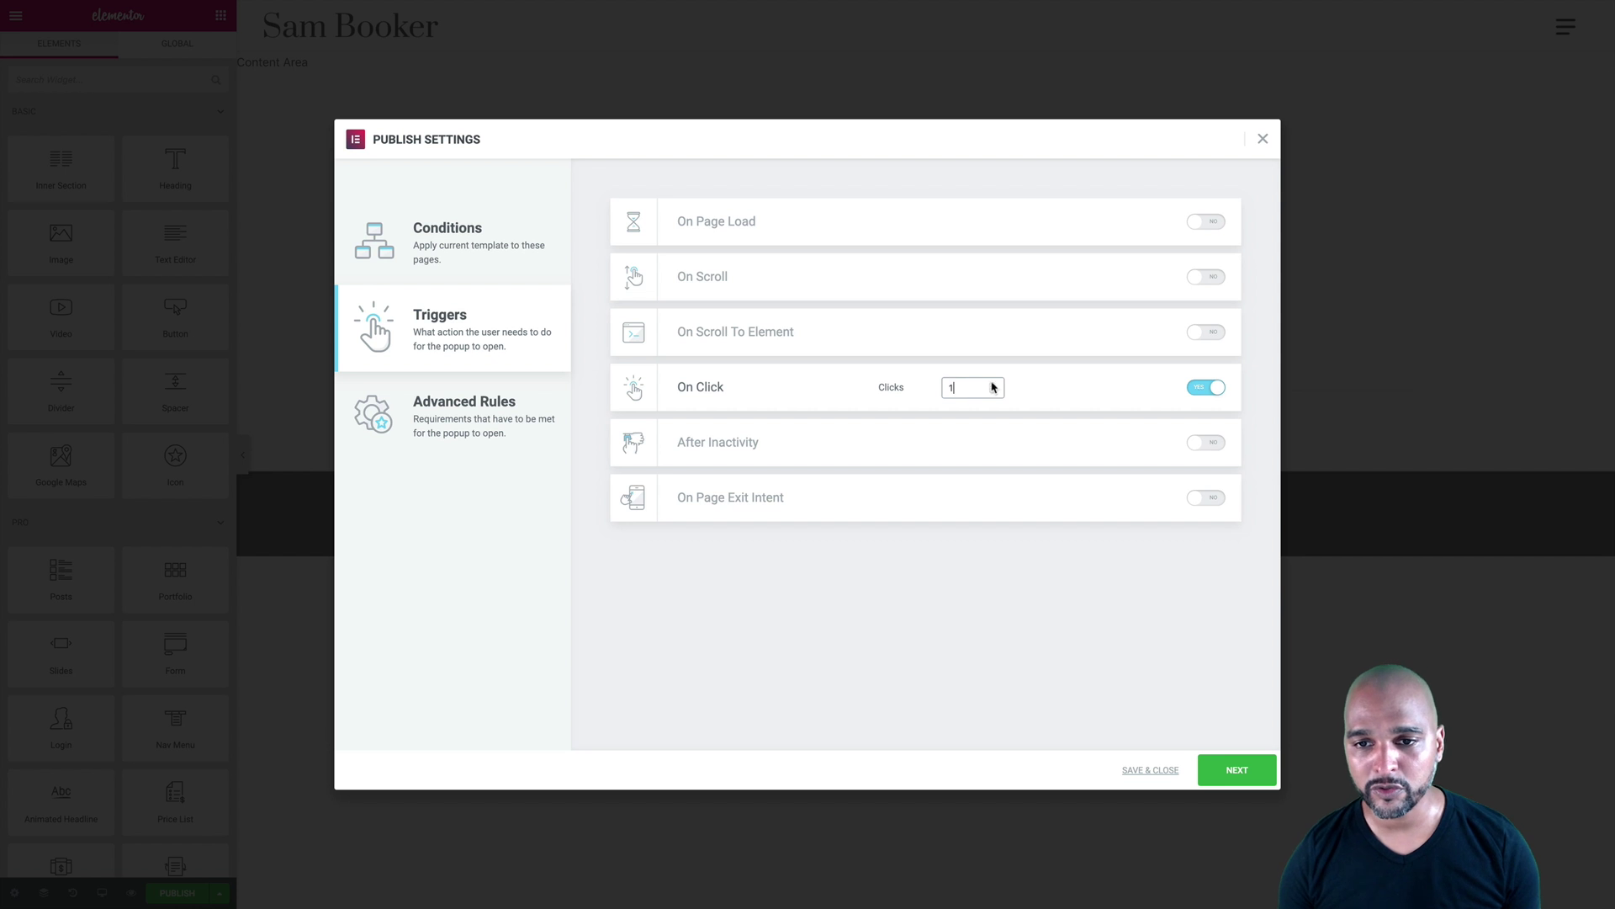
click(993, 384)
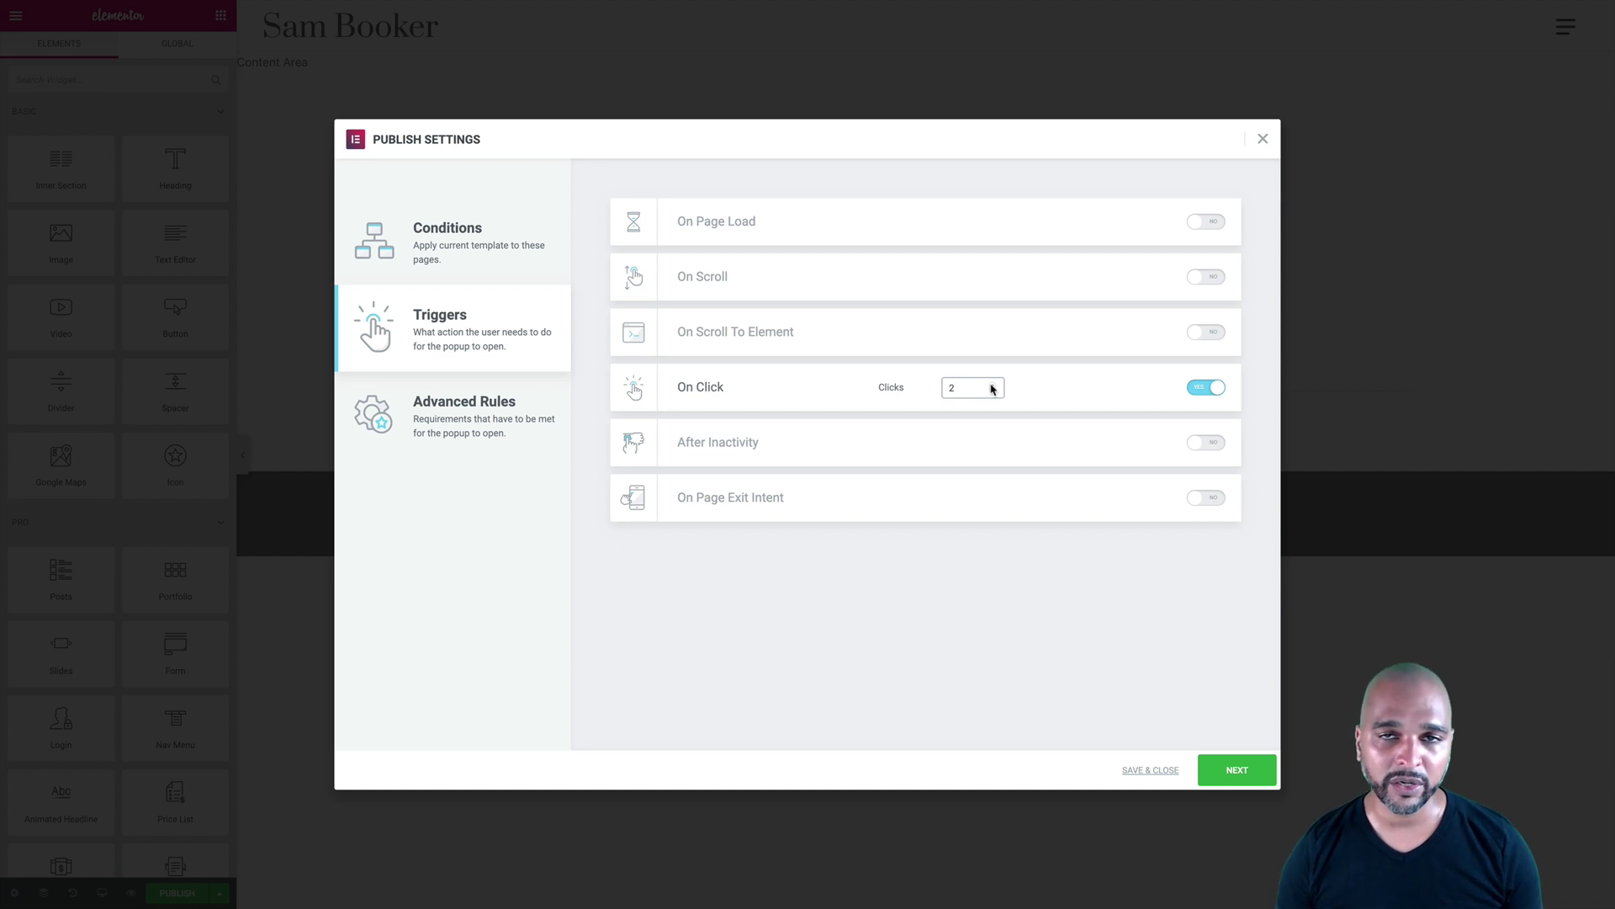
Turn off On Click, then try After Inactivity and Exit Intent, leaving both off.
click(1206, 387)
click(1204, 443)
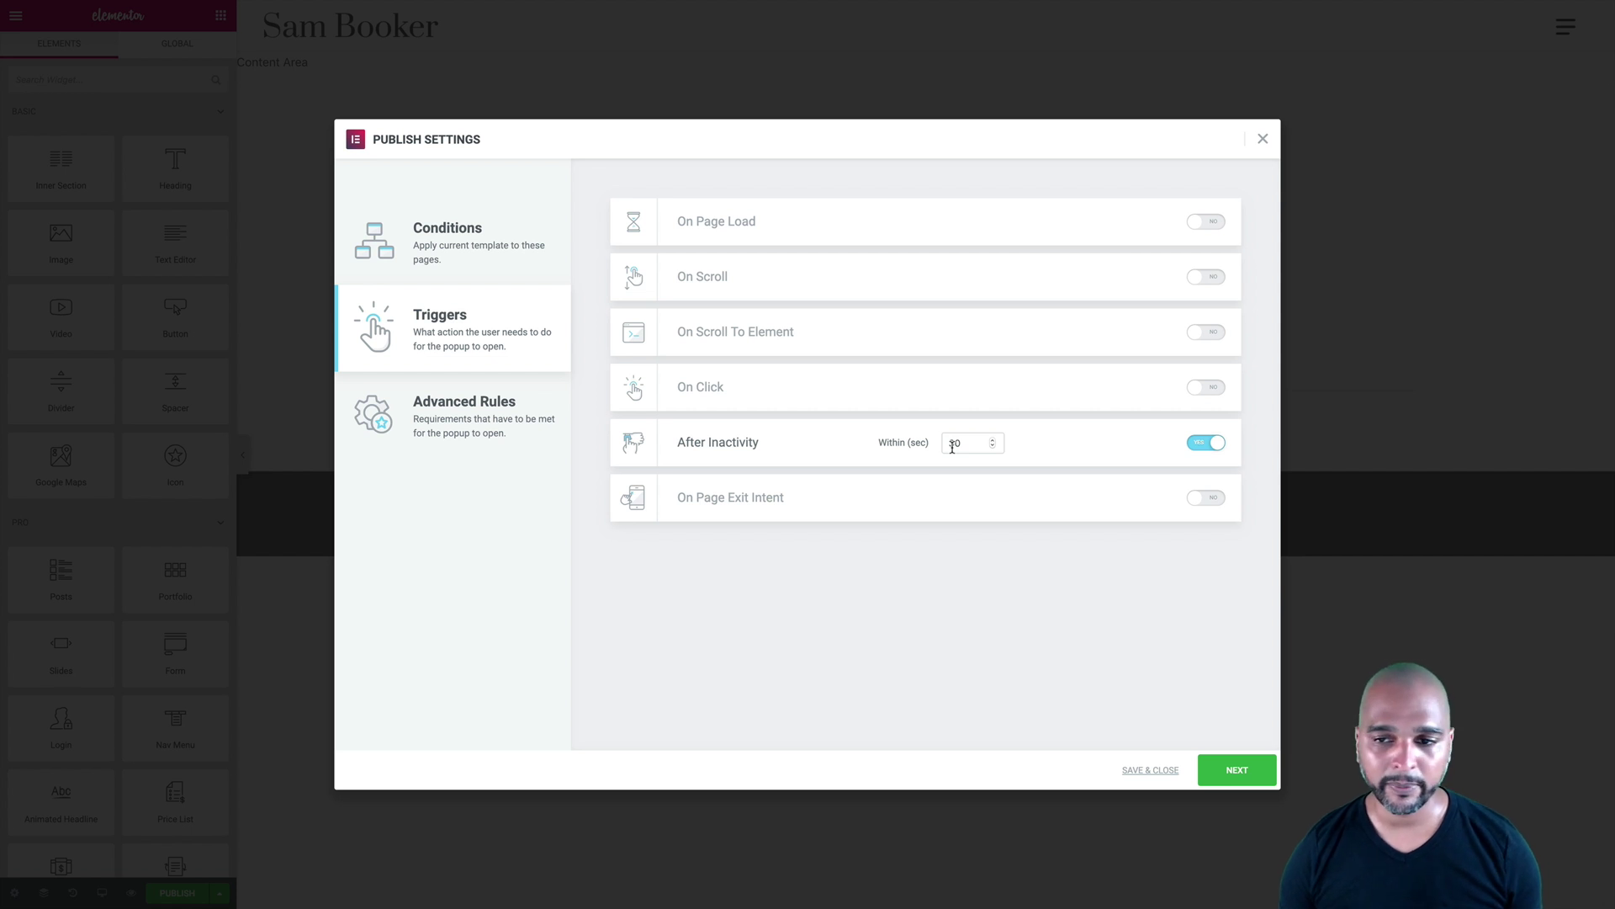
click(1201, 443)
click(1205, 501)
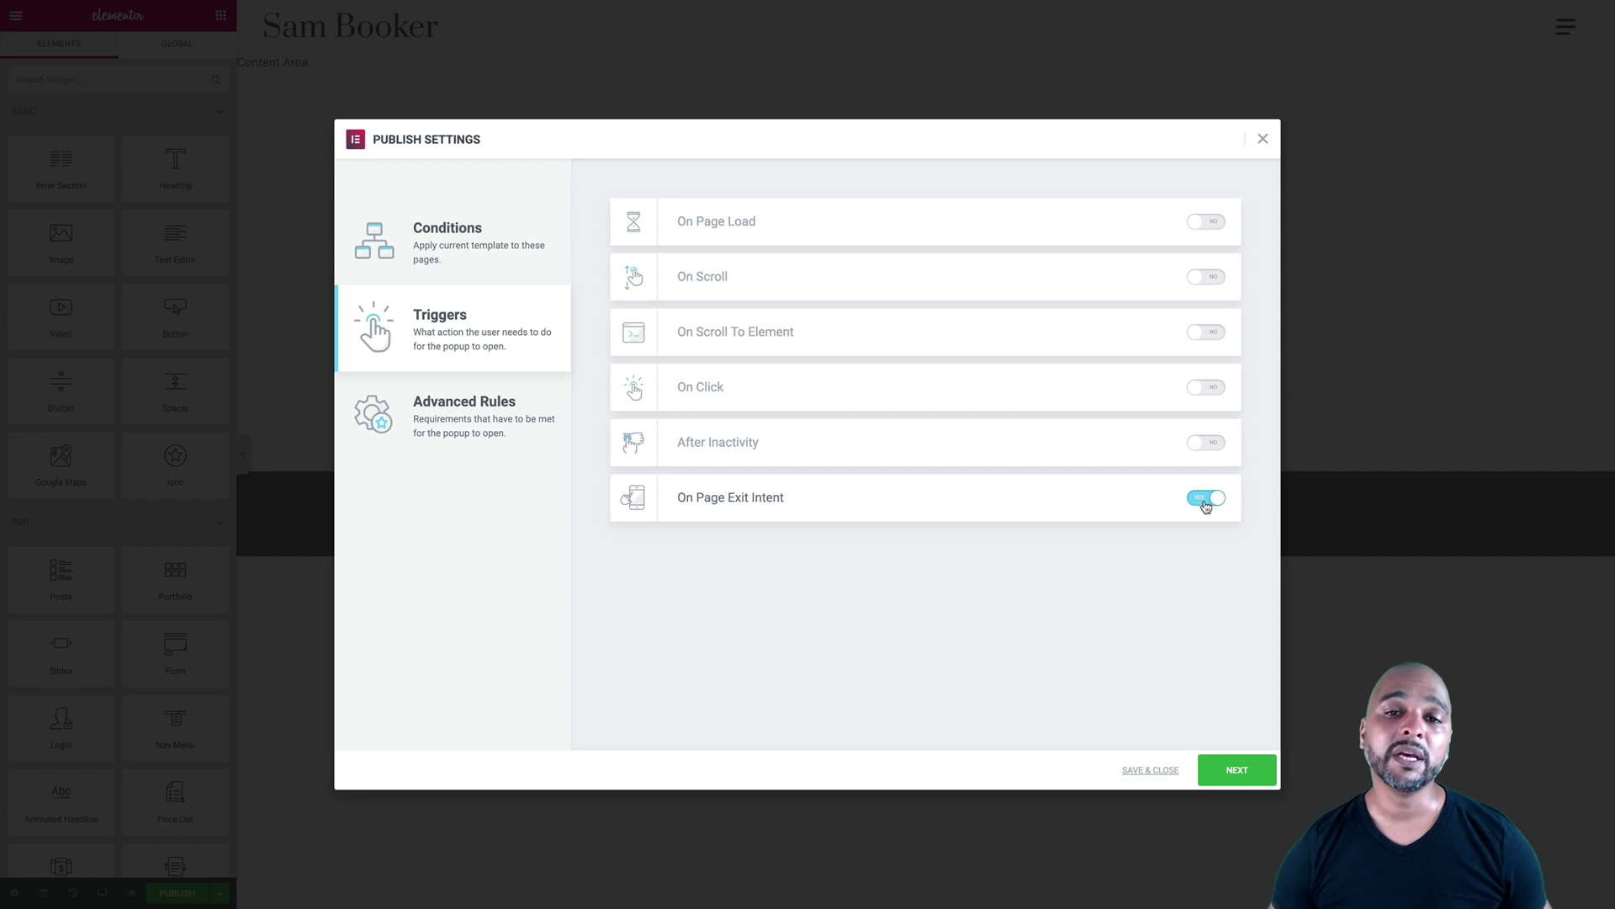
click(1205, 502)
Enable On Page Load with a 5-second delay and proceed to the Advanced Rules.
click(1212, 222)
click(953, 222)
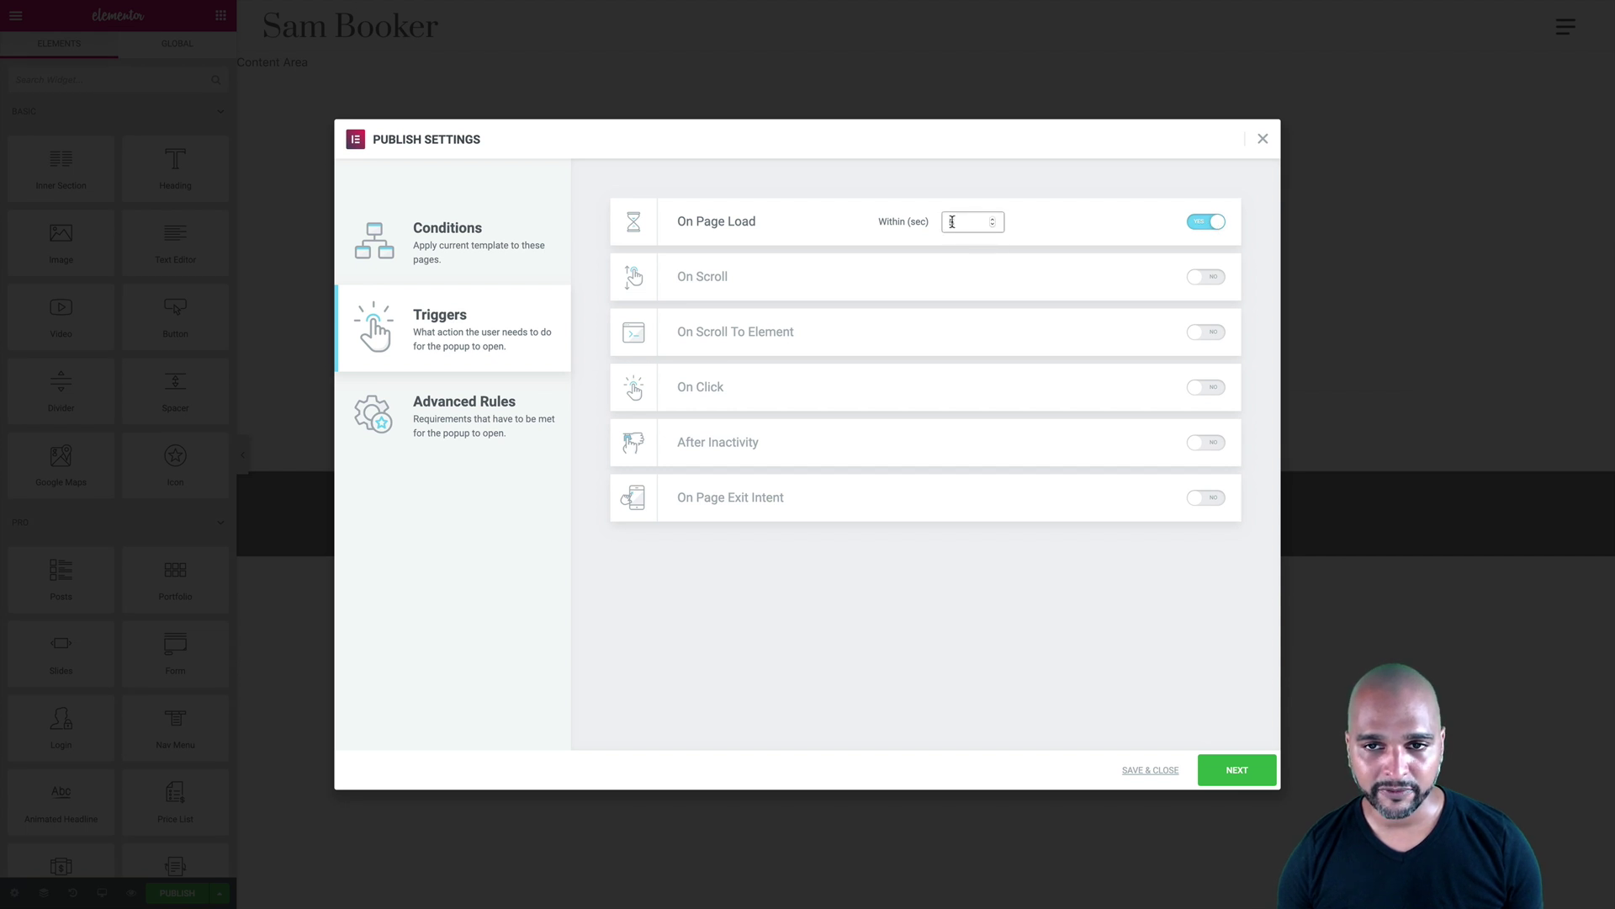
click(1215, 768)
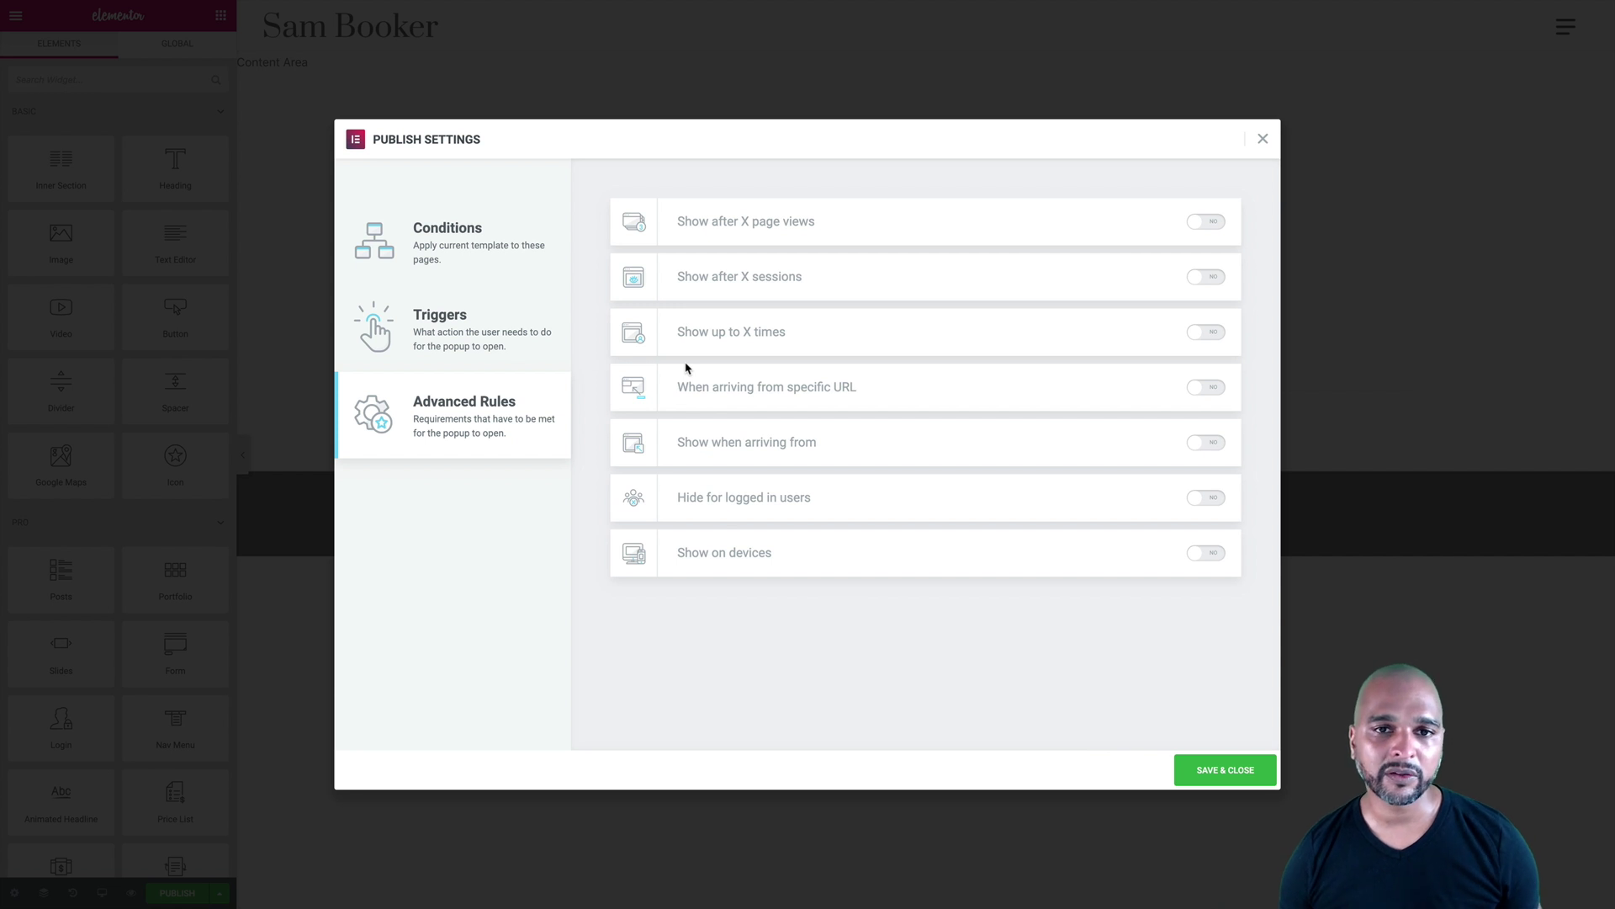
click(1209, 223)
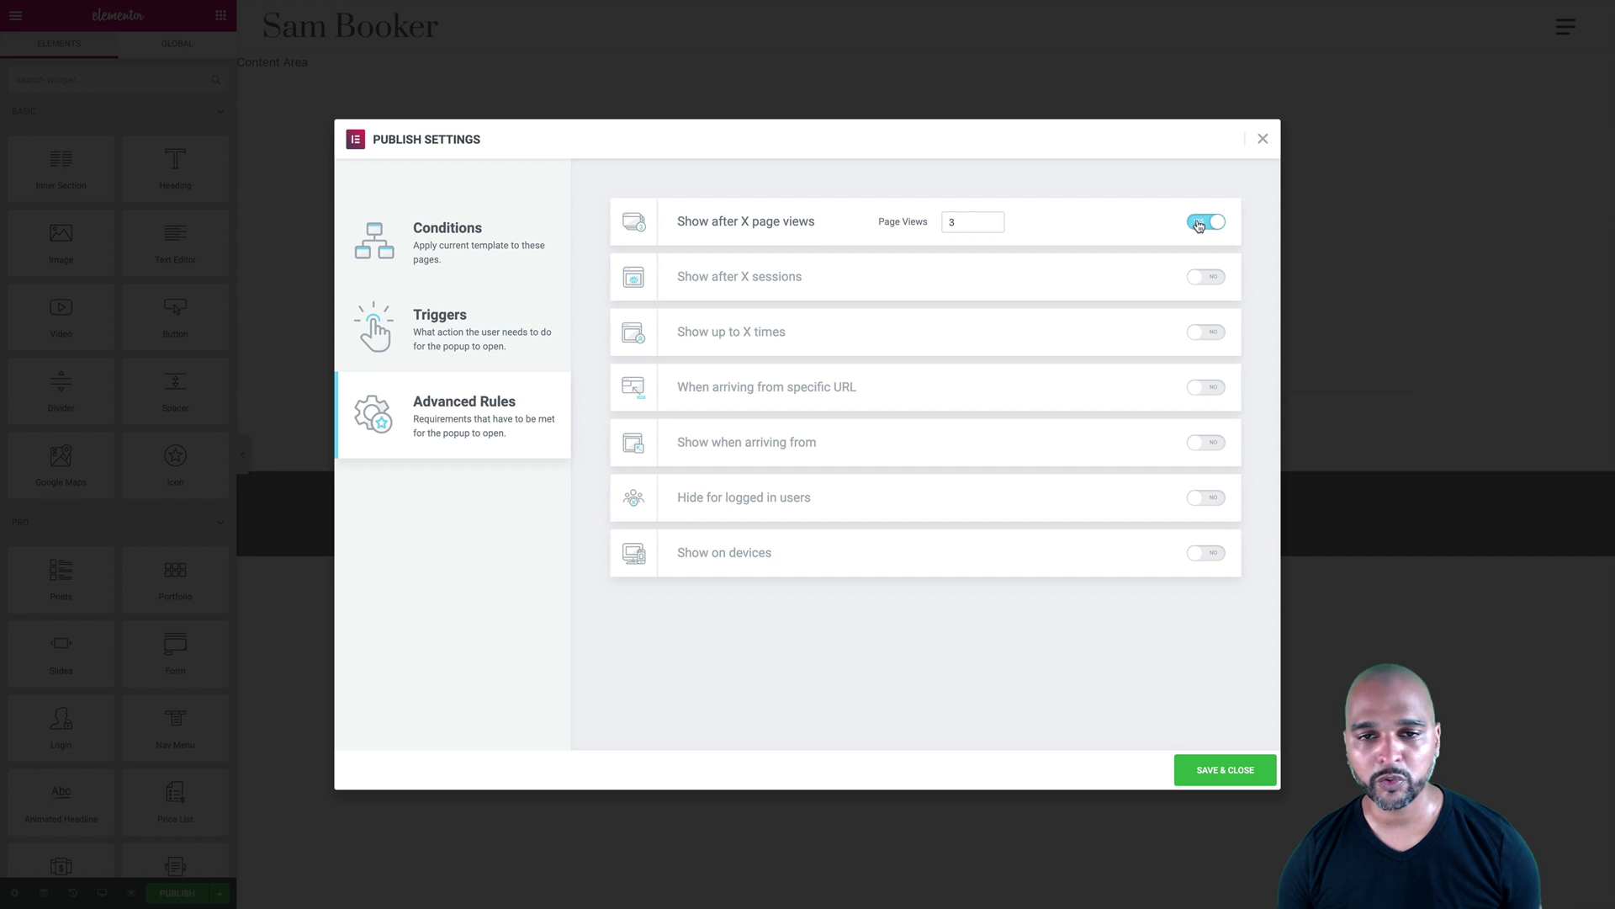
click(1206, 223)
click(1204, 278)
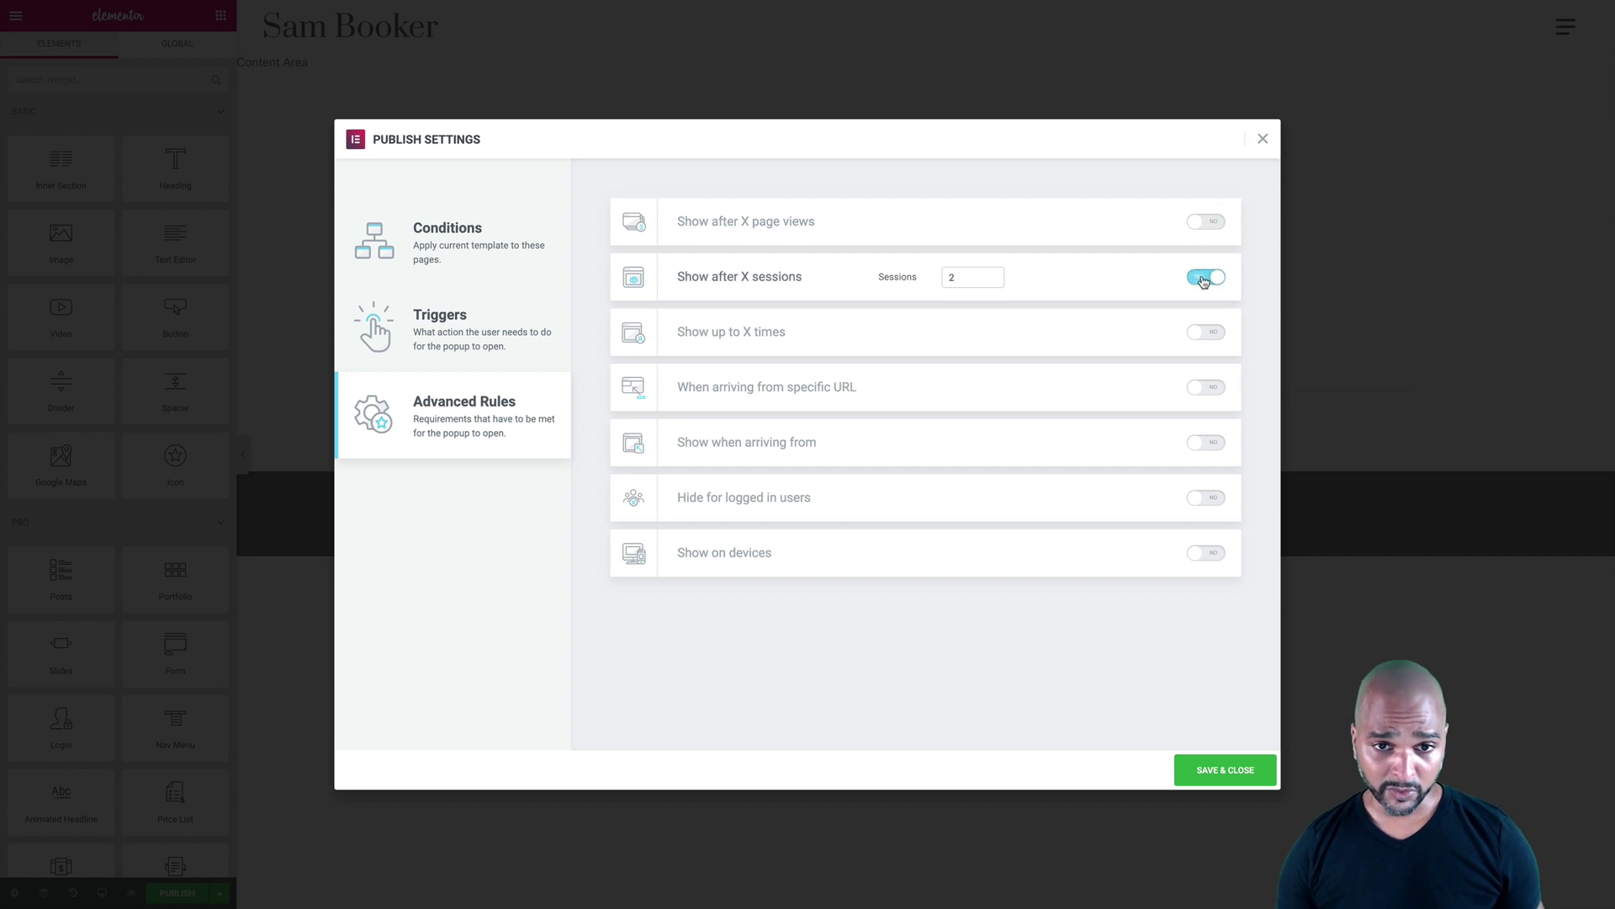
click(1204, 280)
click(1199, 337)
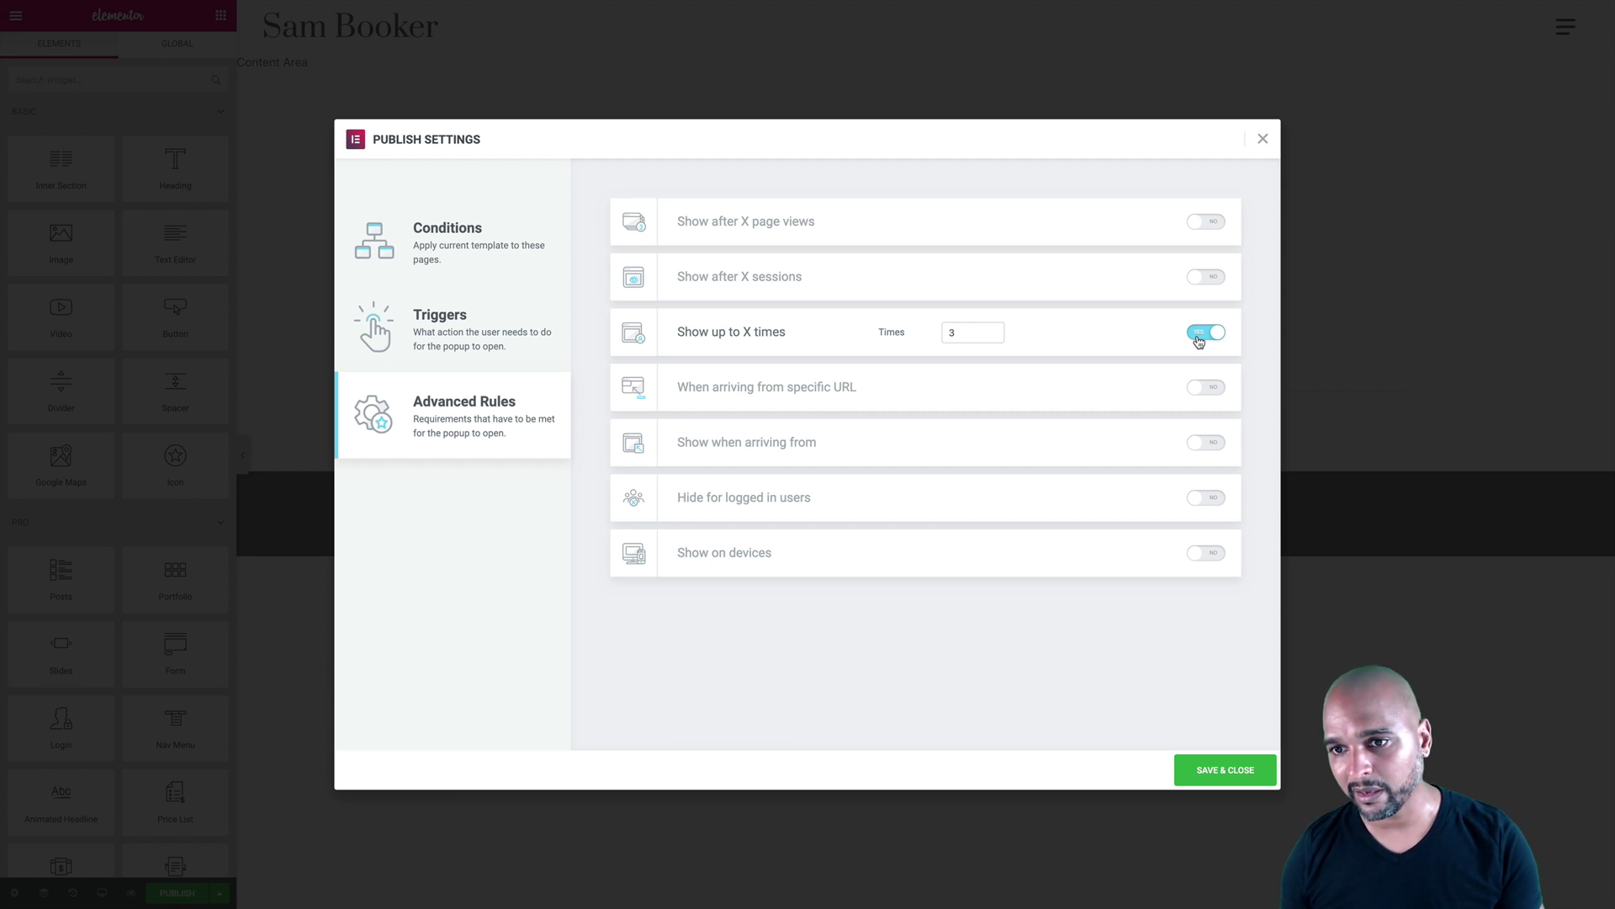
click(1205, 388)
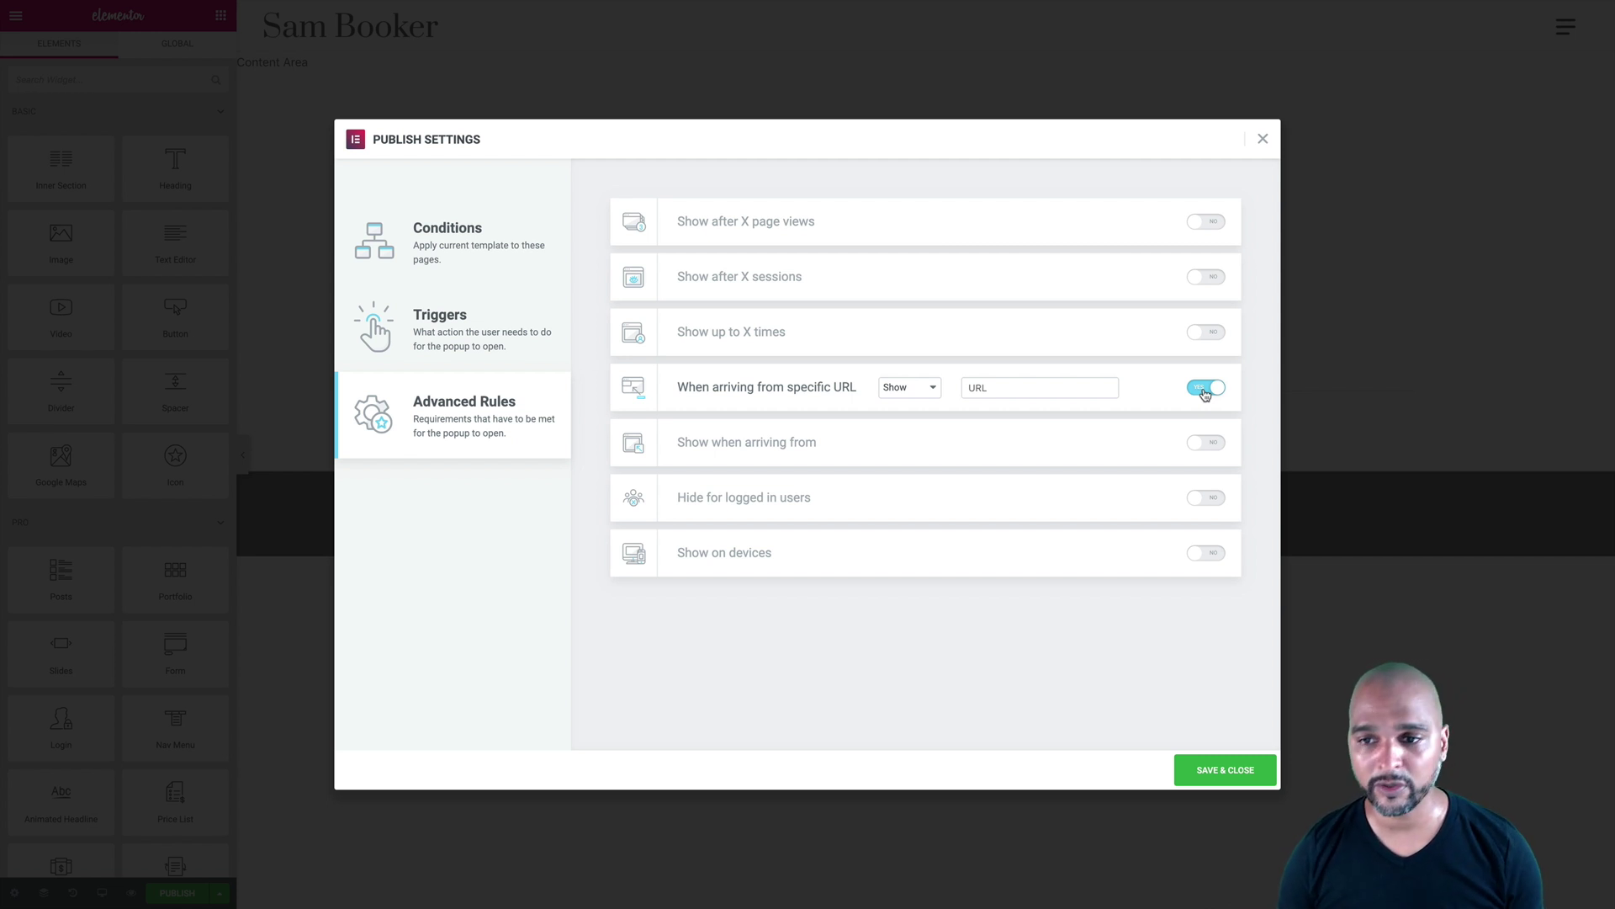
click(1205, 390)
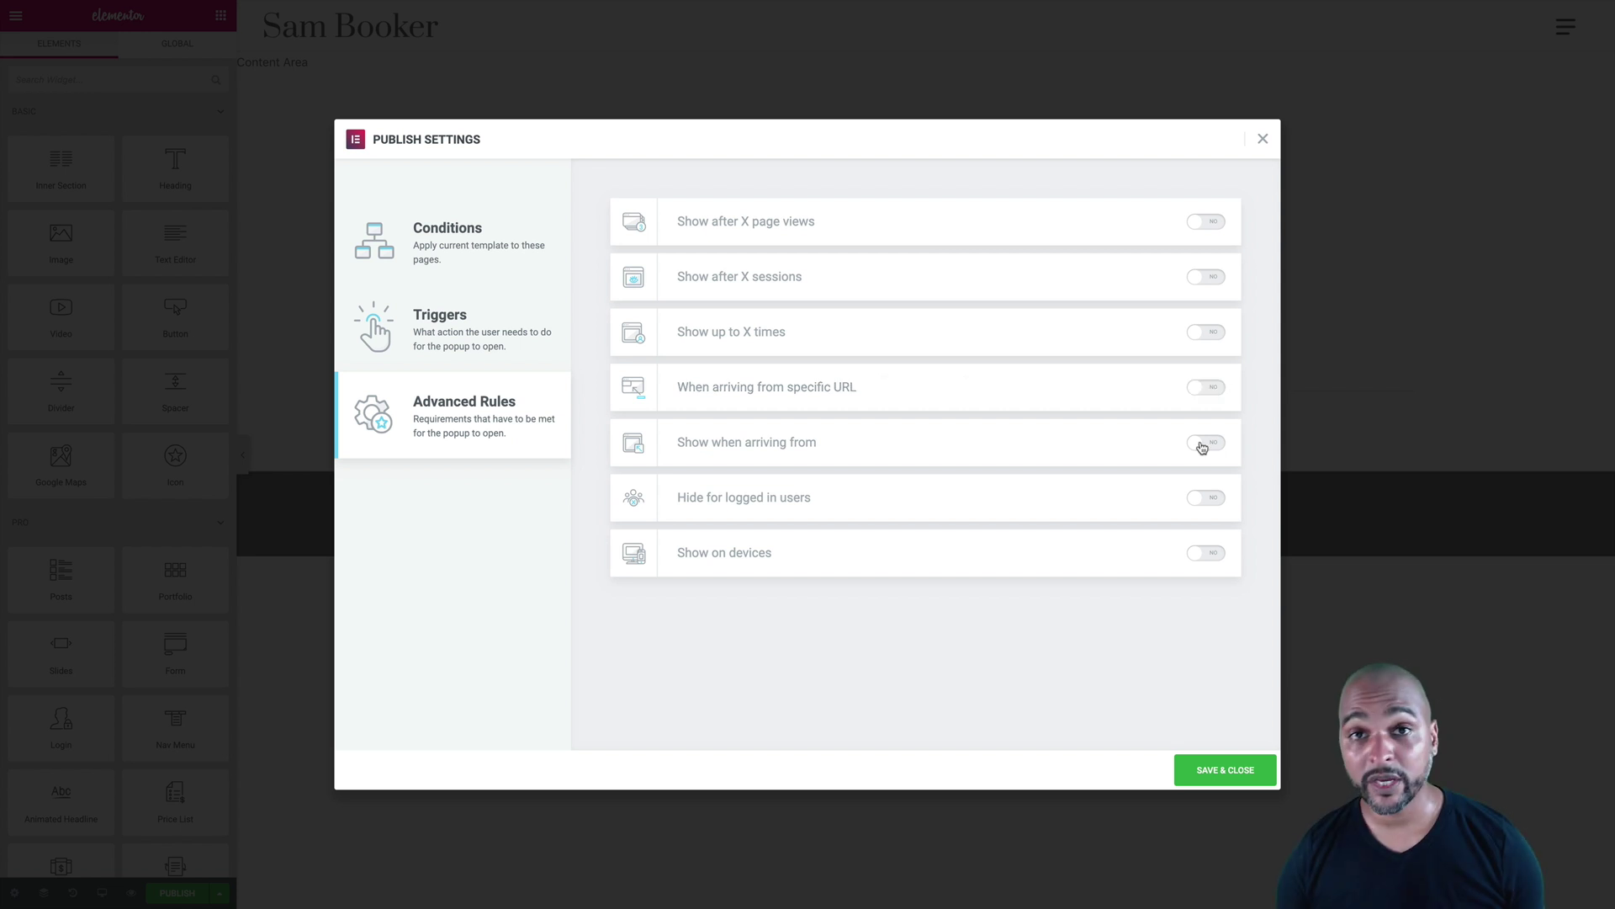
click(1203, 446)
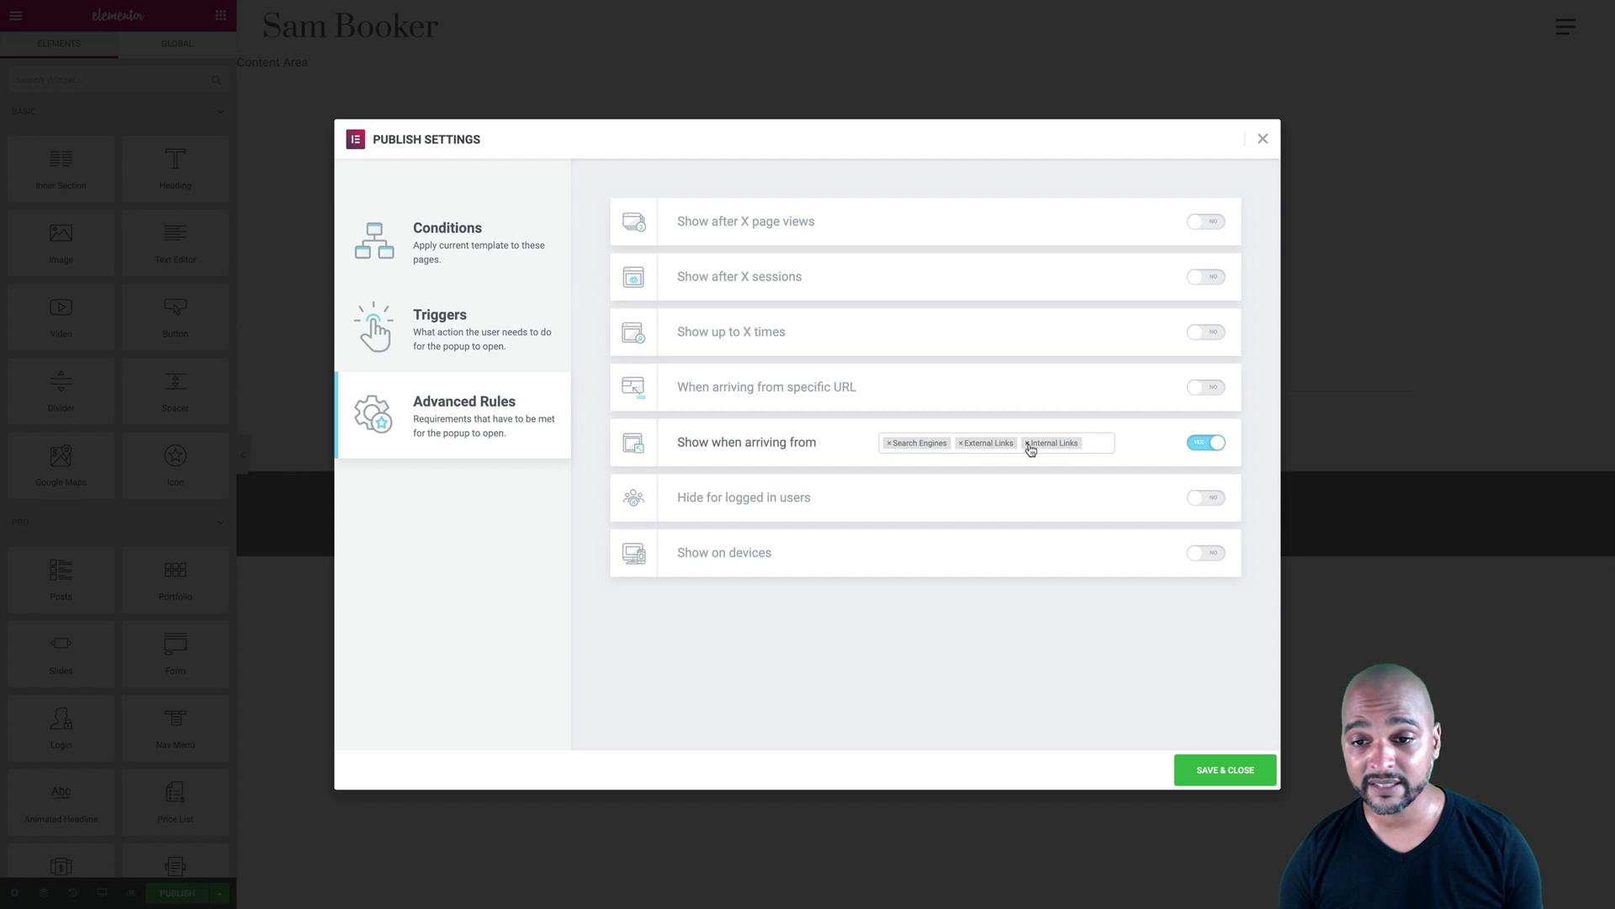
click(1203, 446)
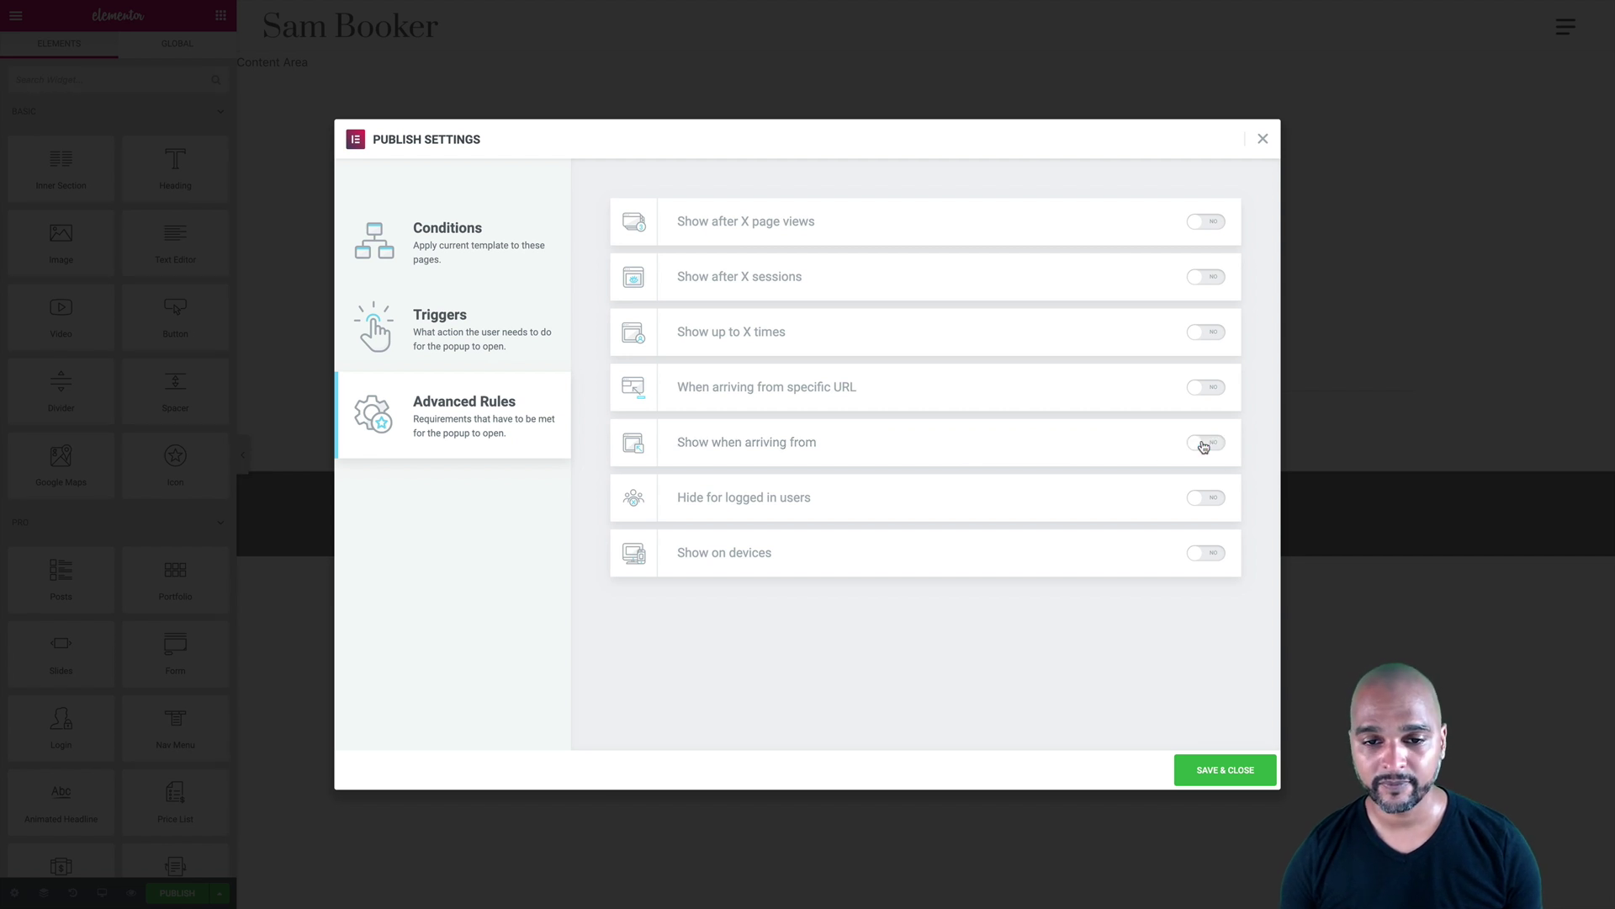
click(1209, 500)
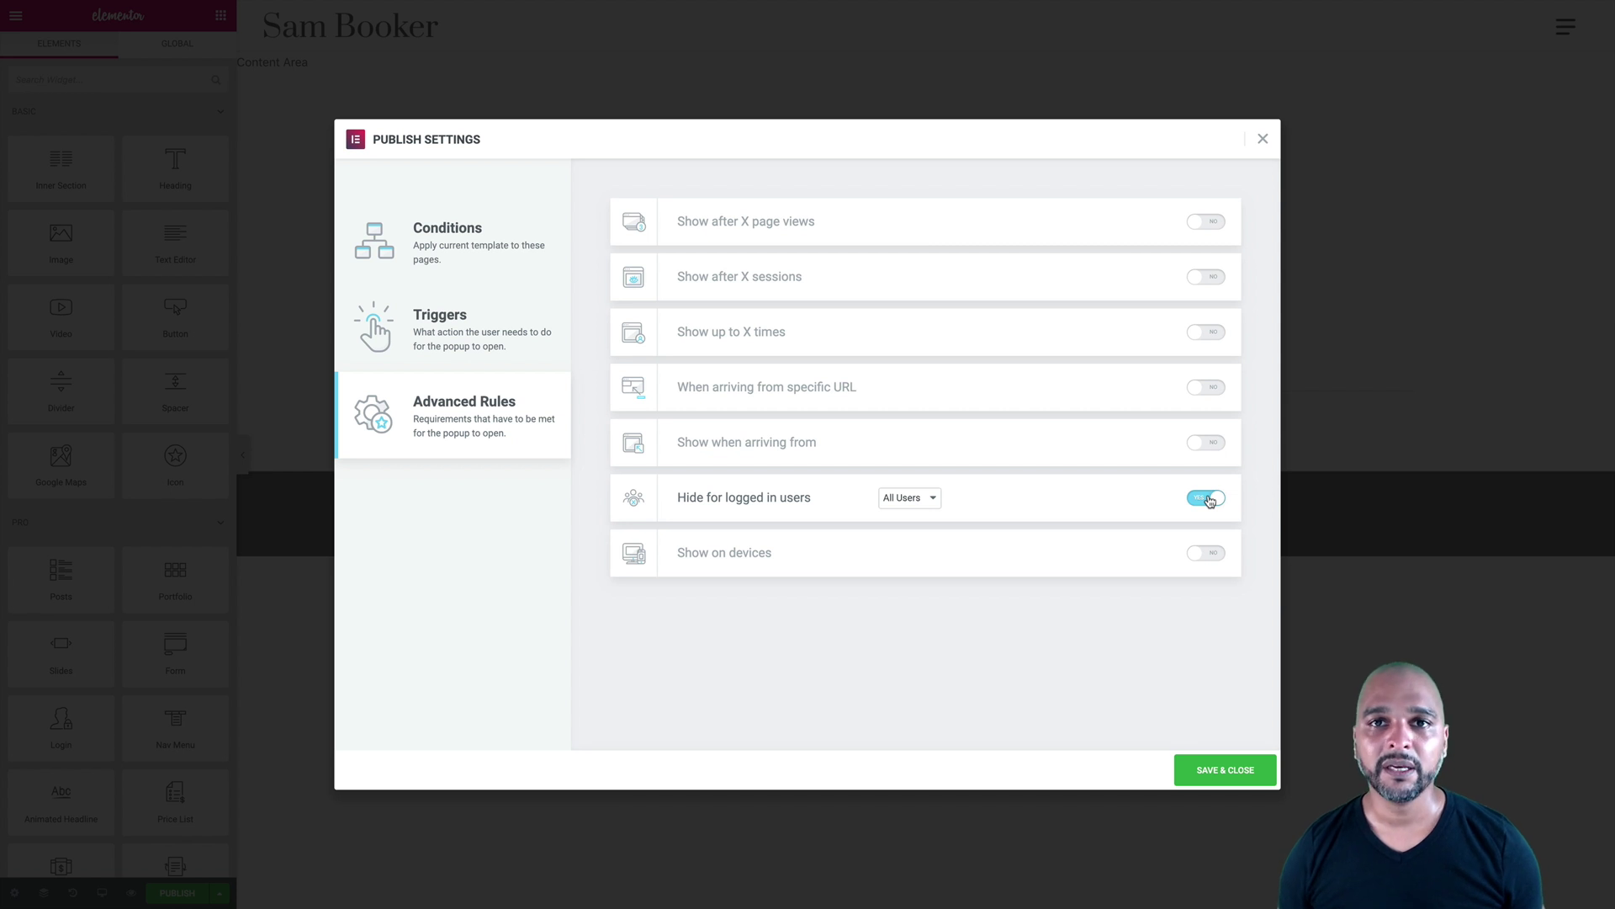
click(1210, 500)
click(1199, 555)
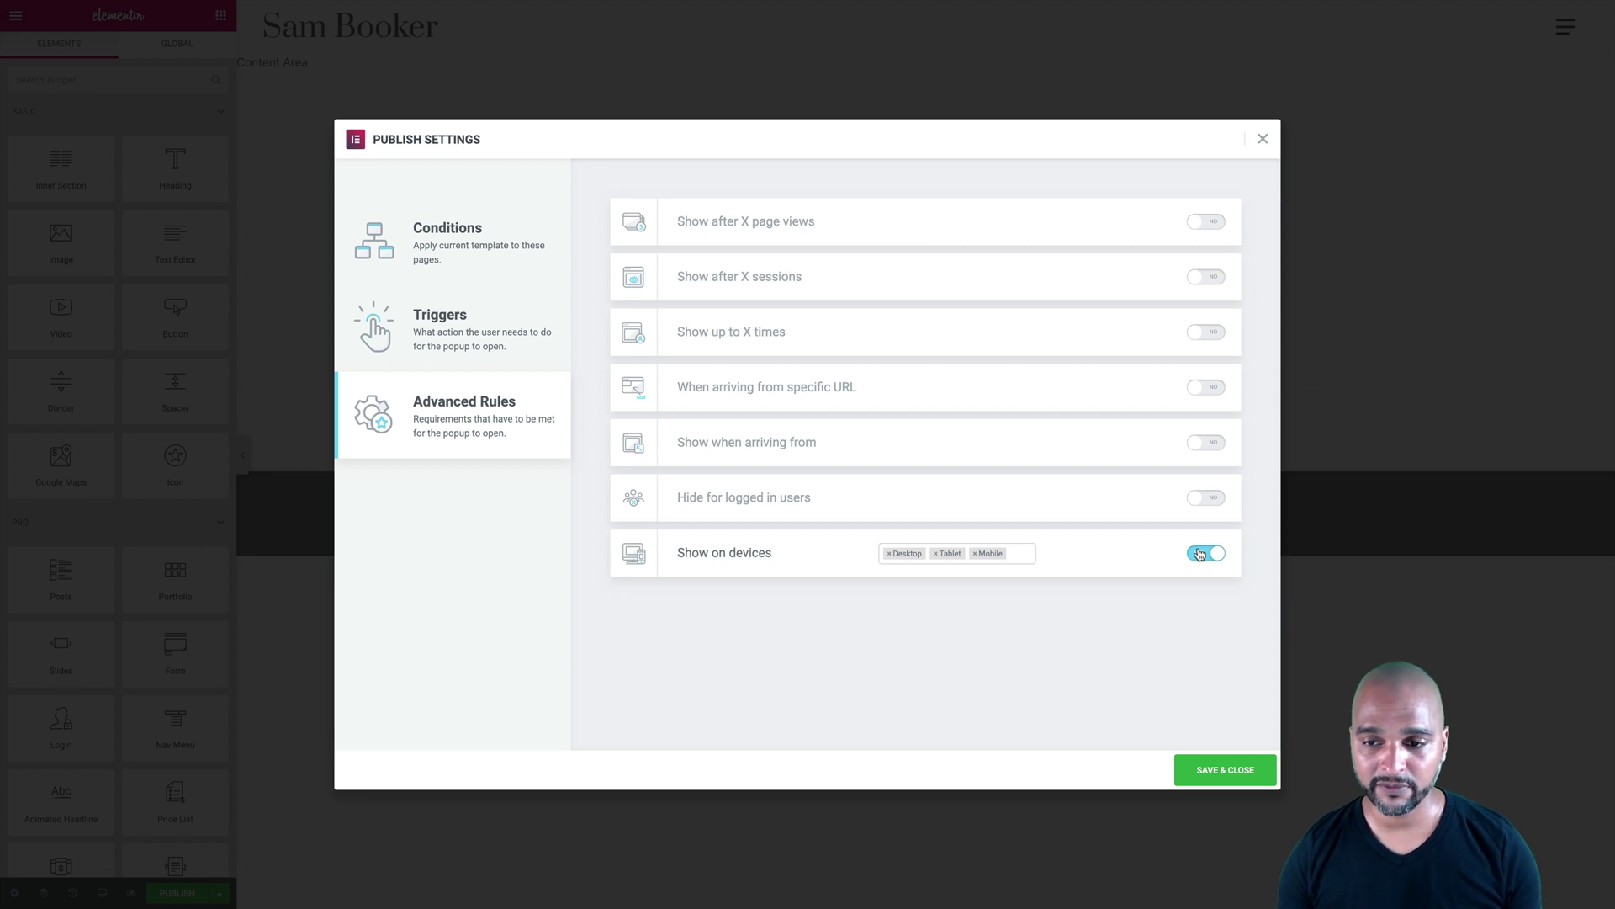
click(1200, 555)
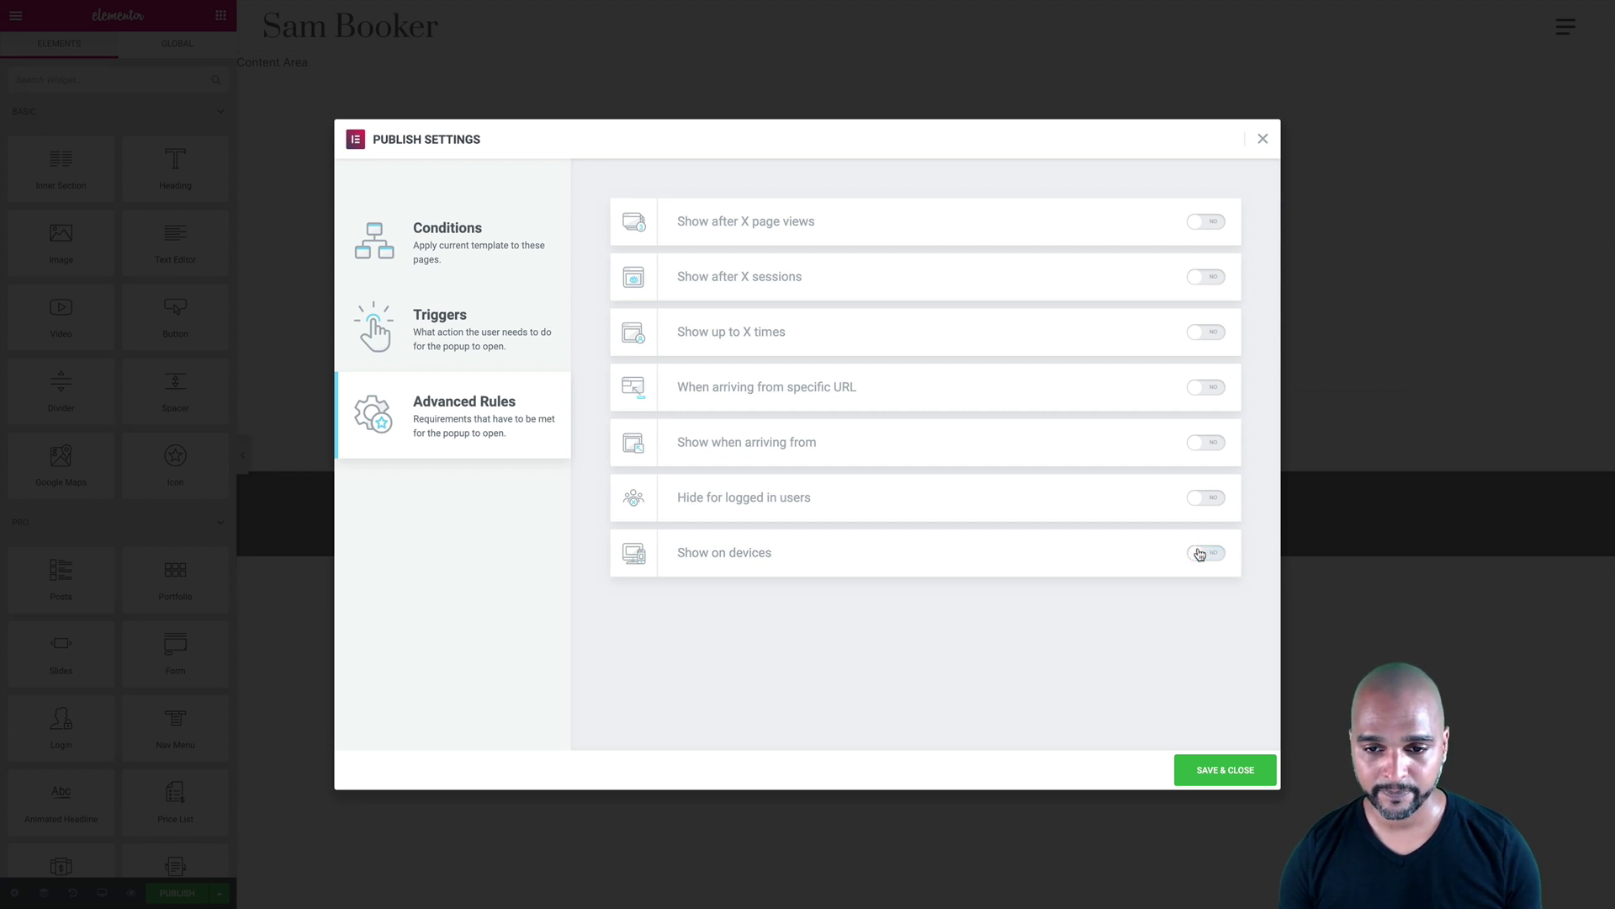
Recheck the Home condition, page-load trigger and advanced rules, then Save & Close.
click(447, 341)
click(427, 253)
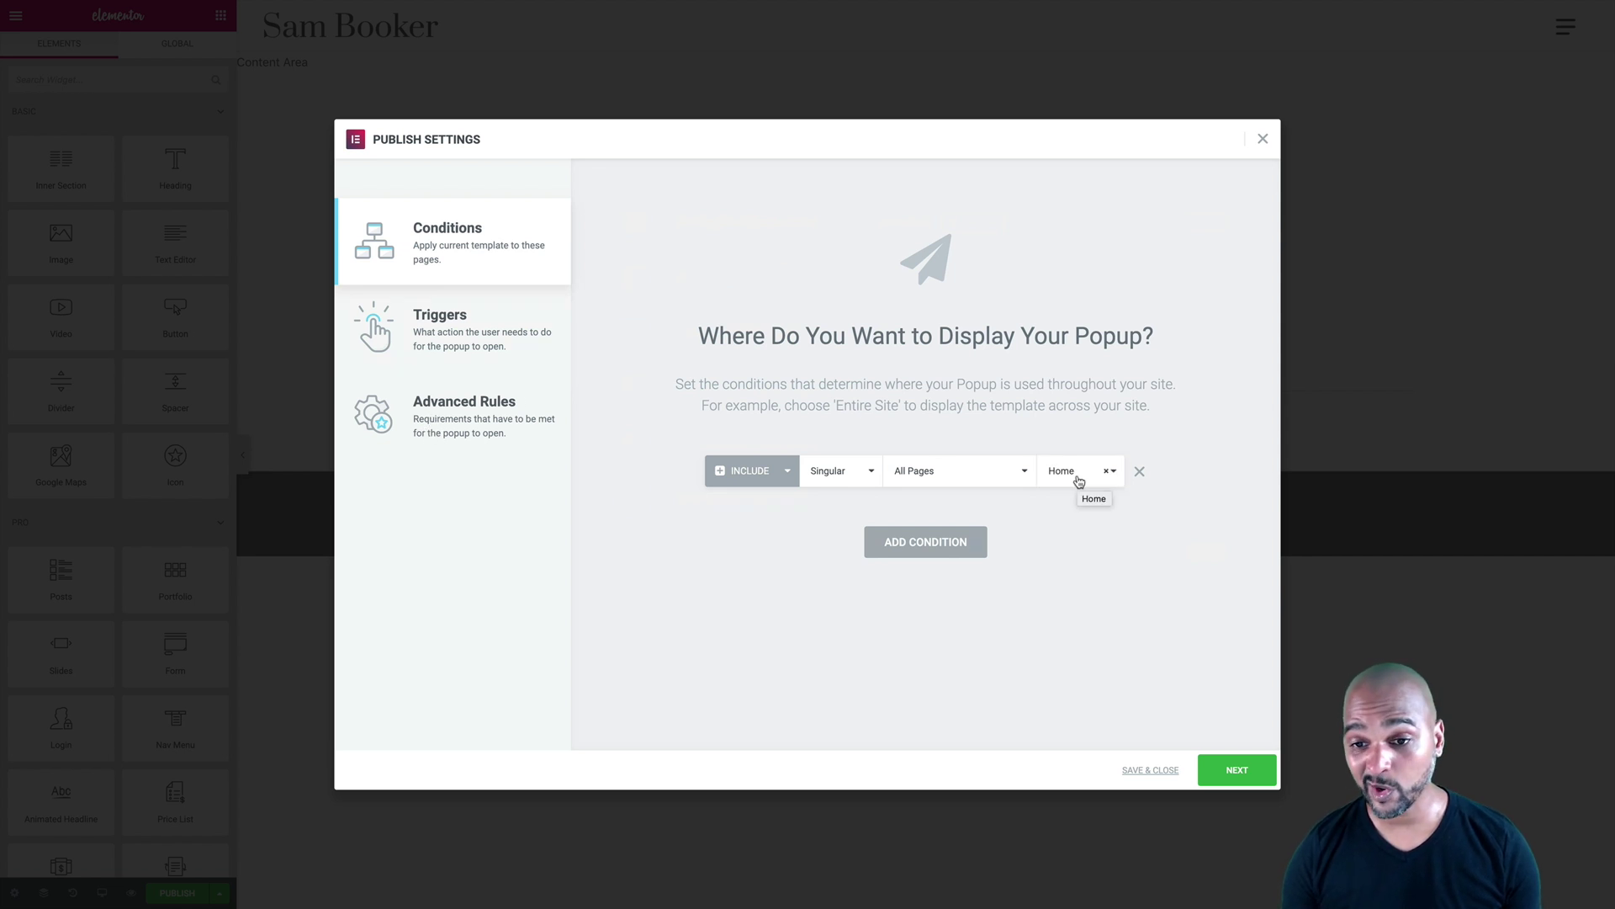
click(396, 338)
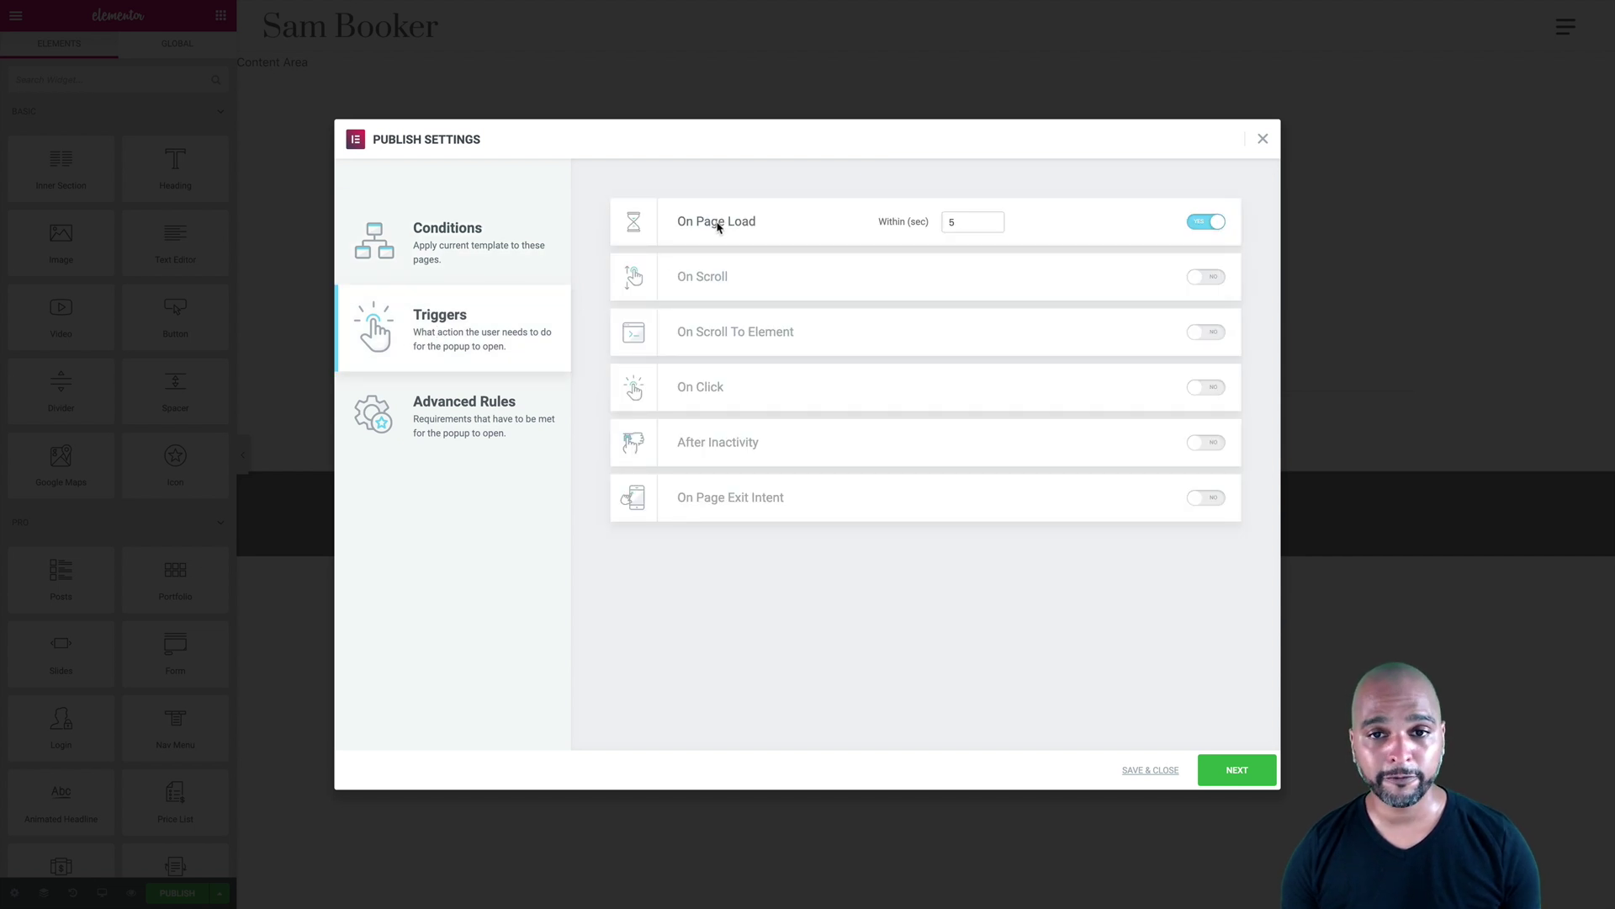
click(1234, 774)
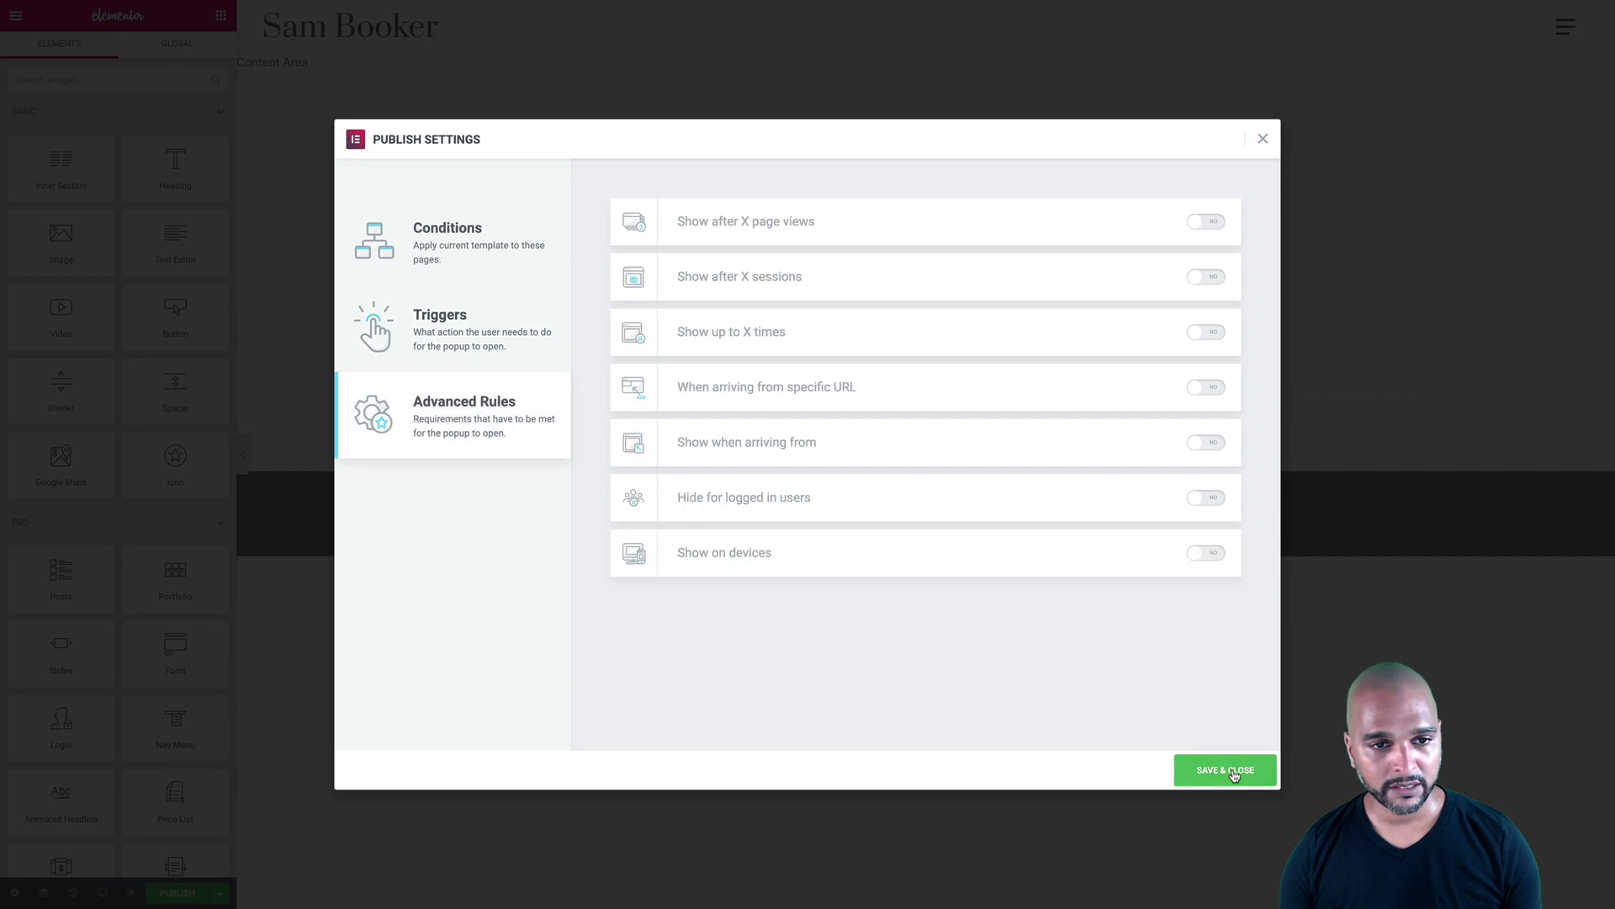
click(1235, 773)
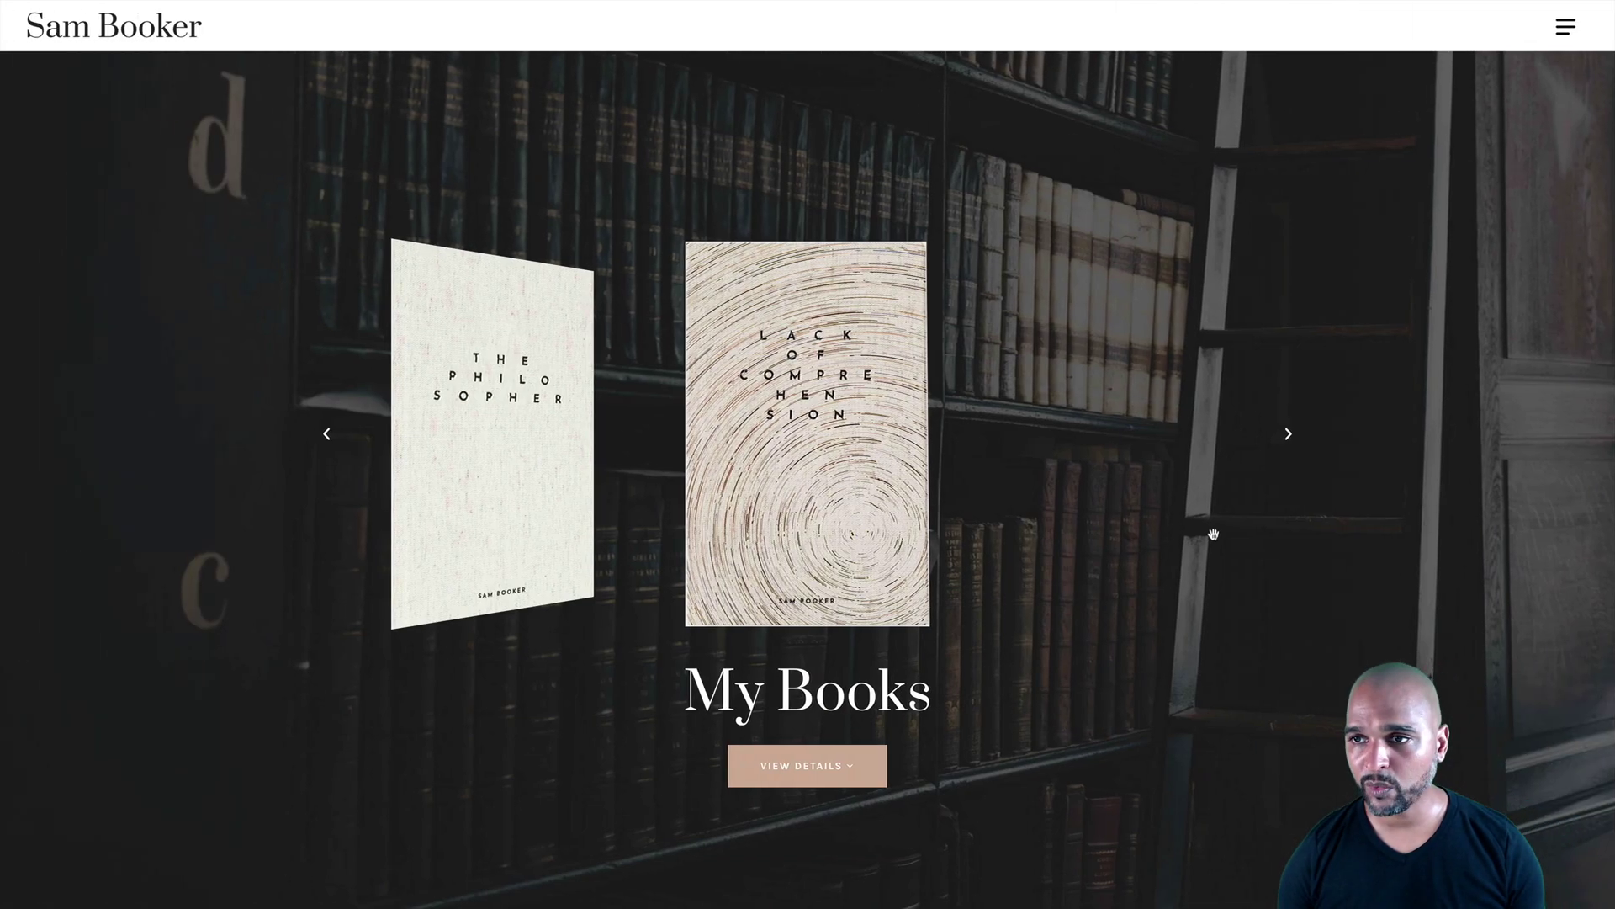
click(1565, 30)
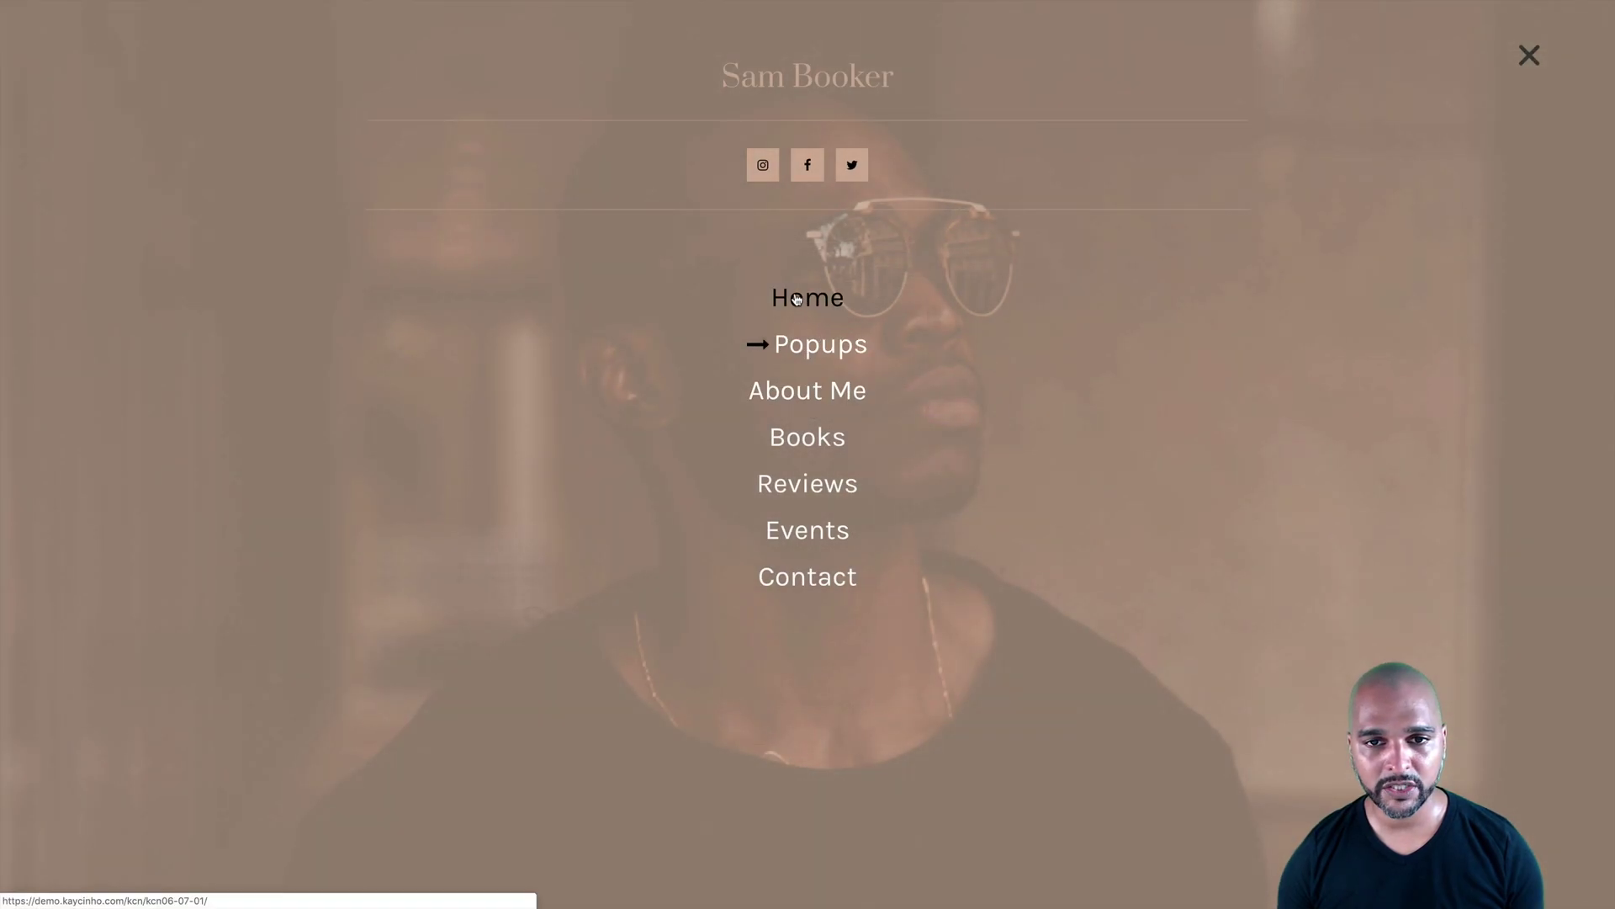
click(796, 300)
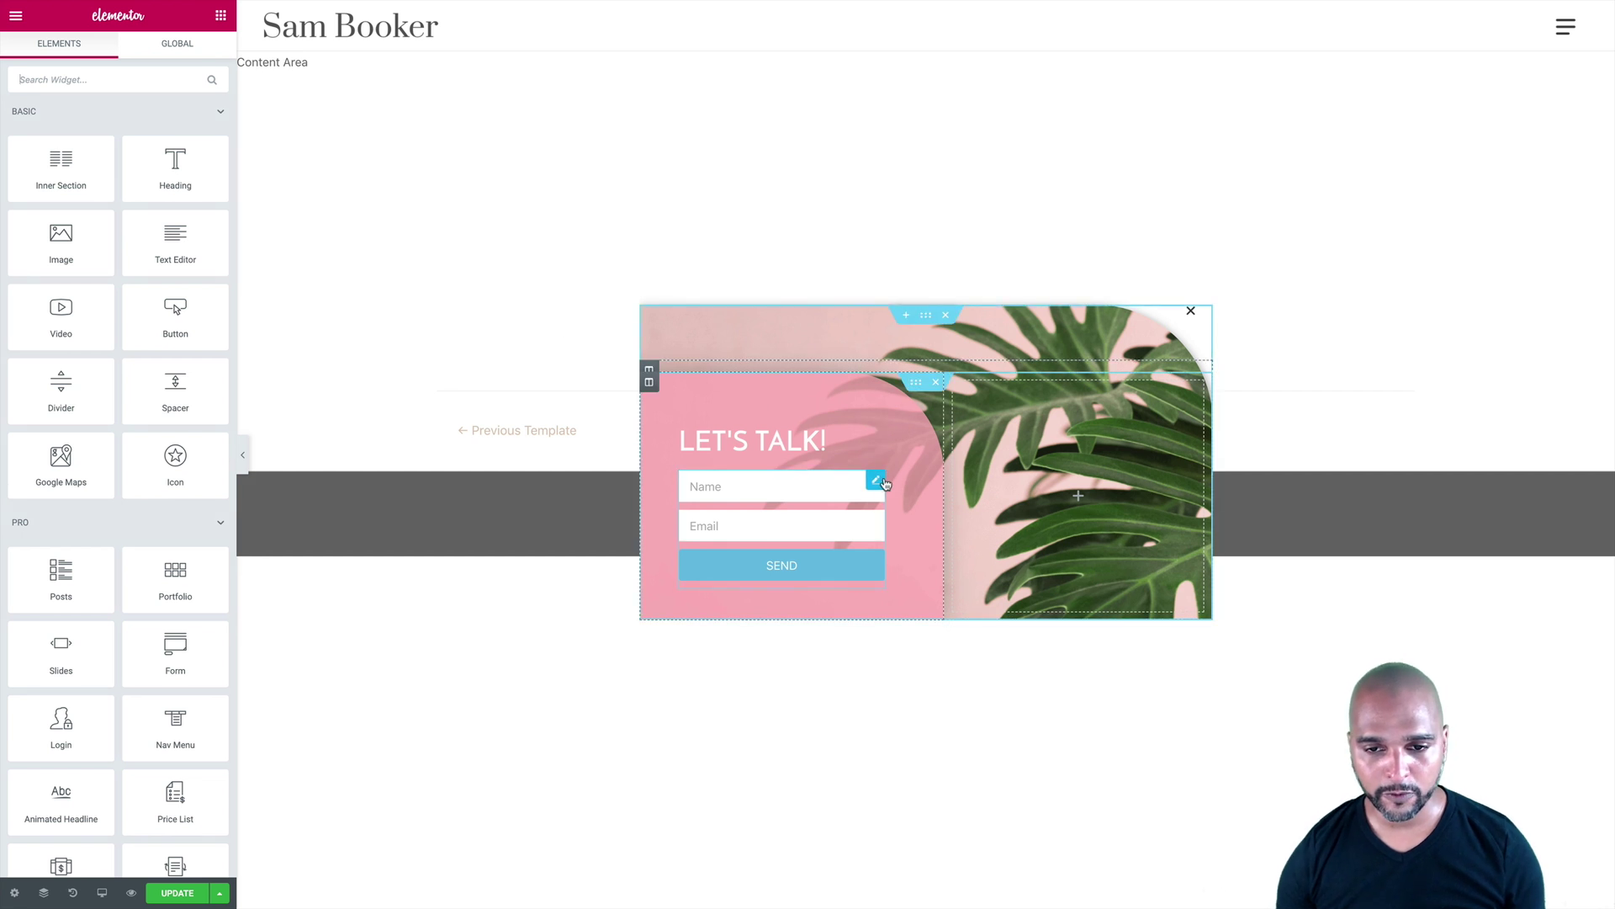
Open the LET'S TALK! form settings and list its Actions After Submit options.
click(878, 482)
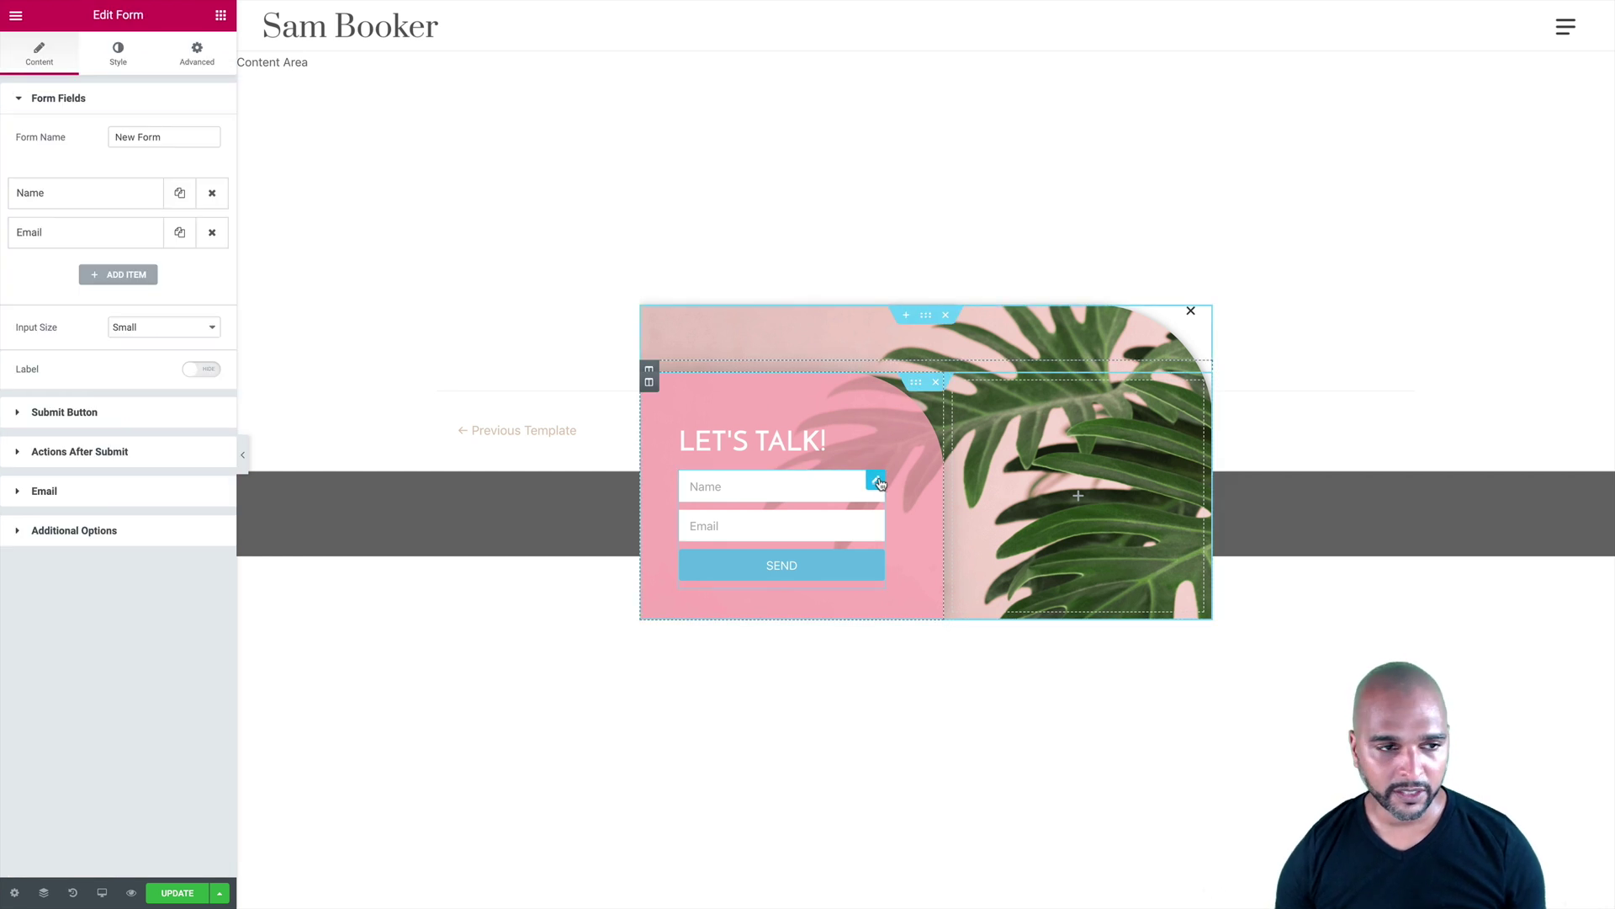
click(76, 452)
click(73, 235)
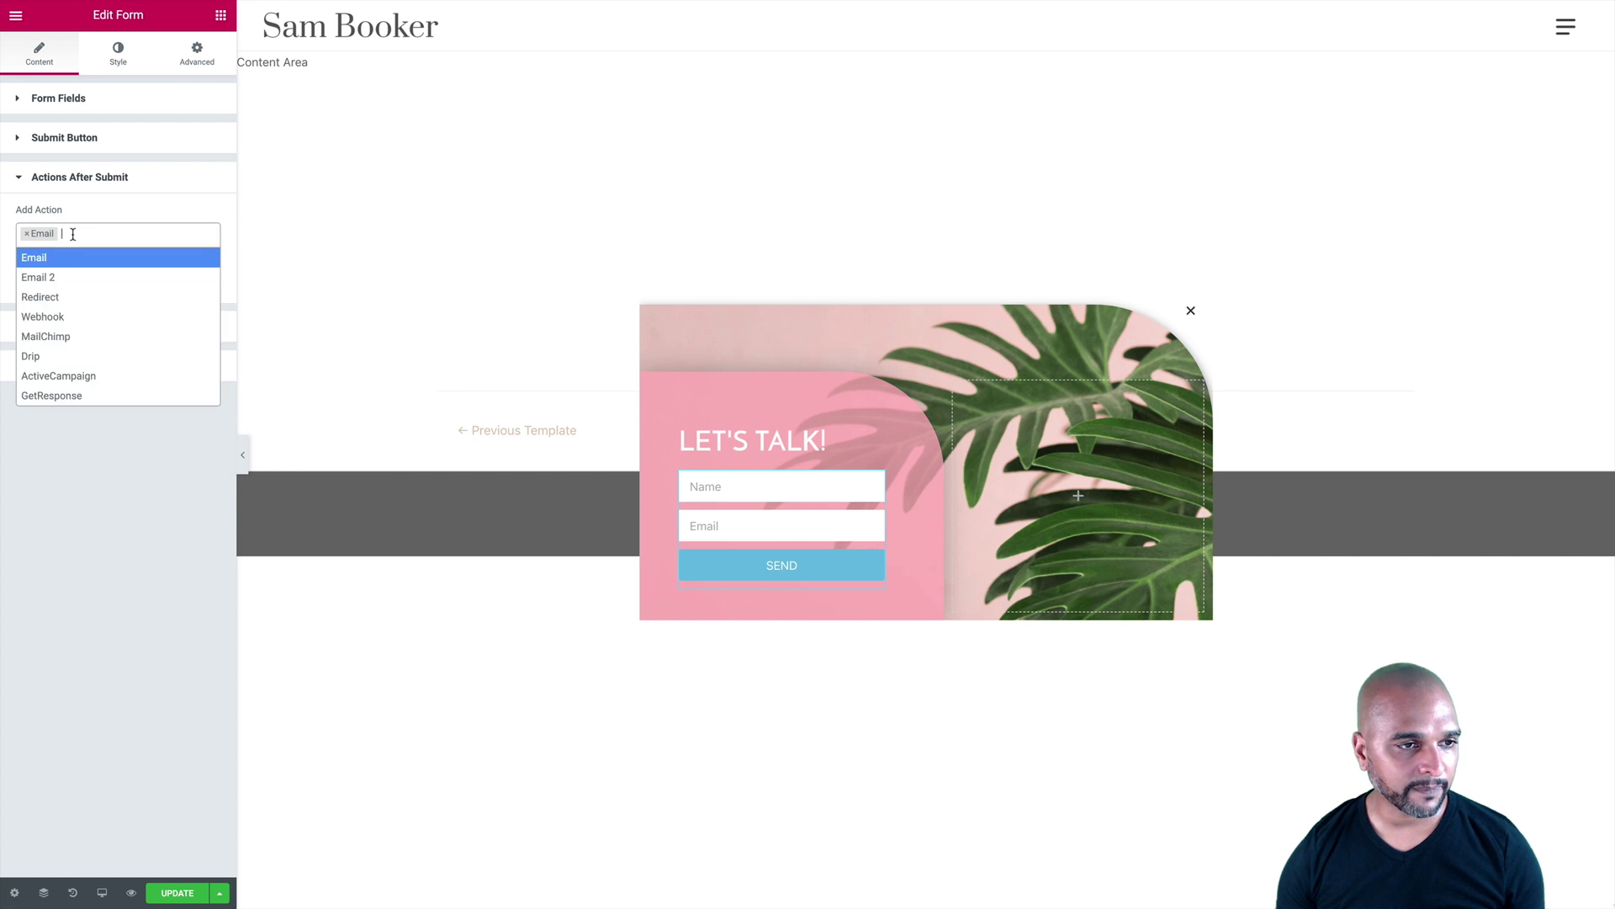